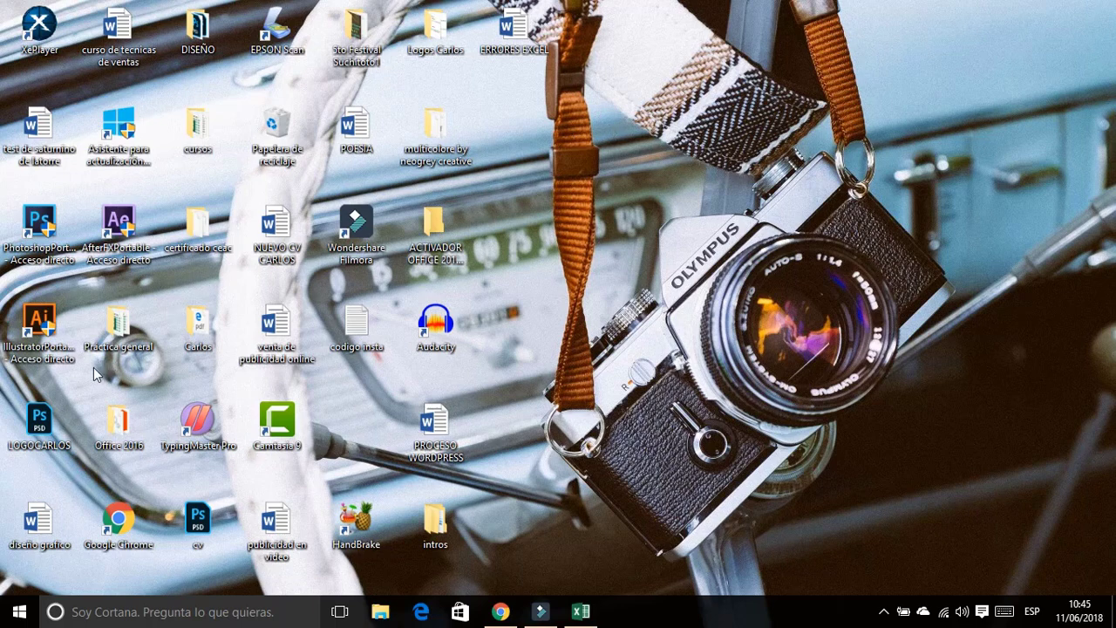
# - Switch to the open "errores de excel" workbook in Excel
pyautogui.click(19, 611)
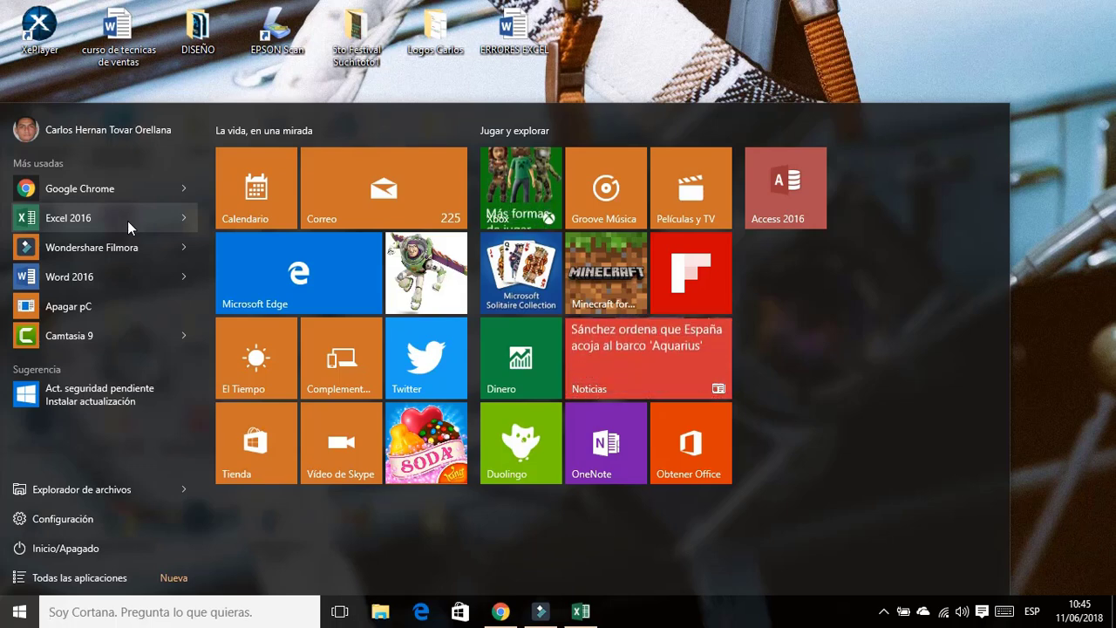
pyautogui.click(950, 73)
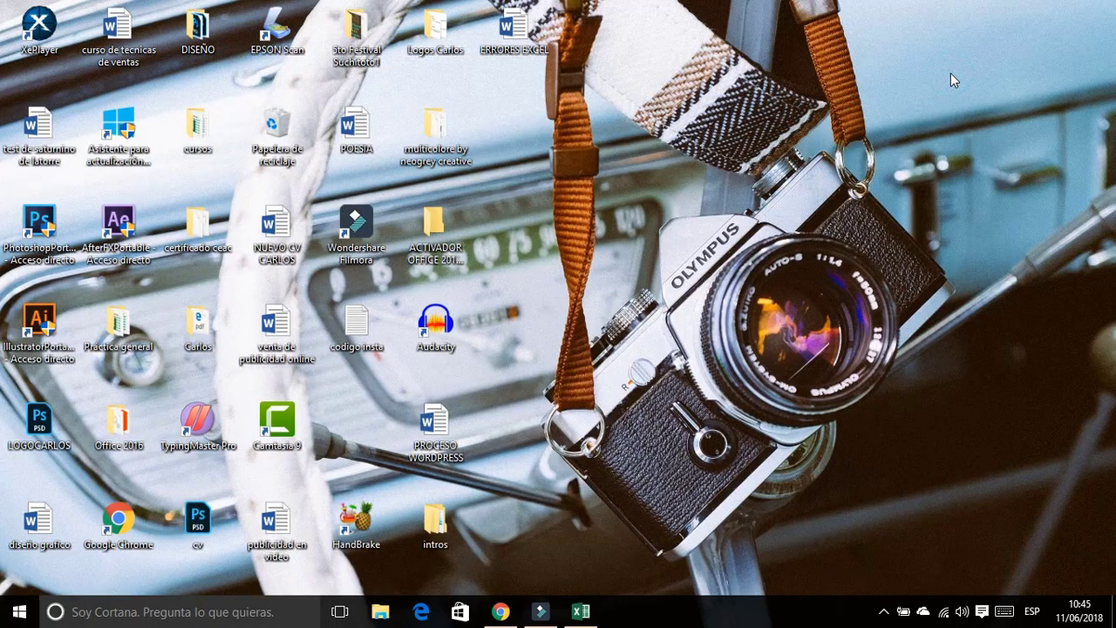
pyautogui.click(590, 617)
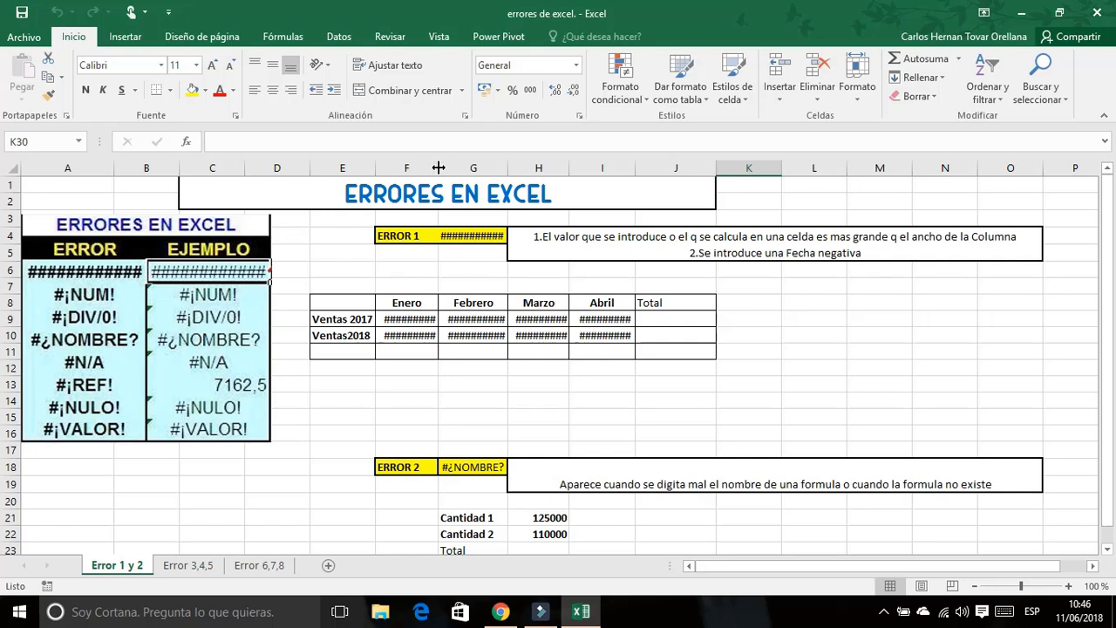
# - Widen columns F through I so the Enero to Abril sales amounts fit in their cells
pyautogui.moveTo(437, 167); pyautogui.dragTo(455, 167)
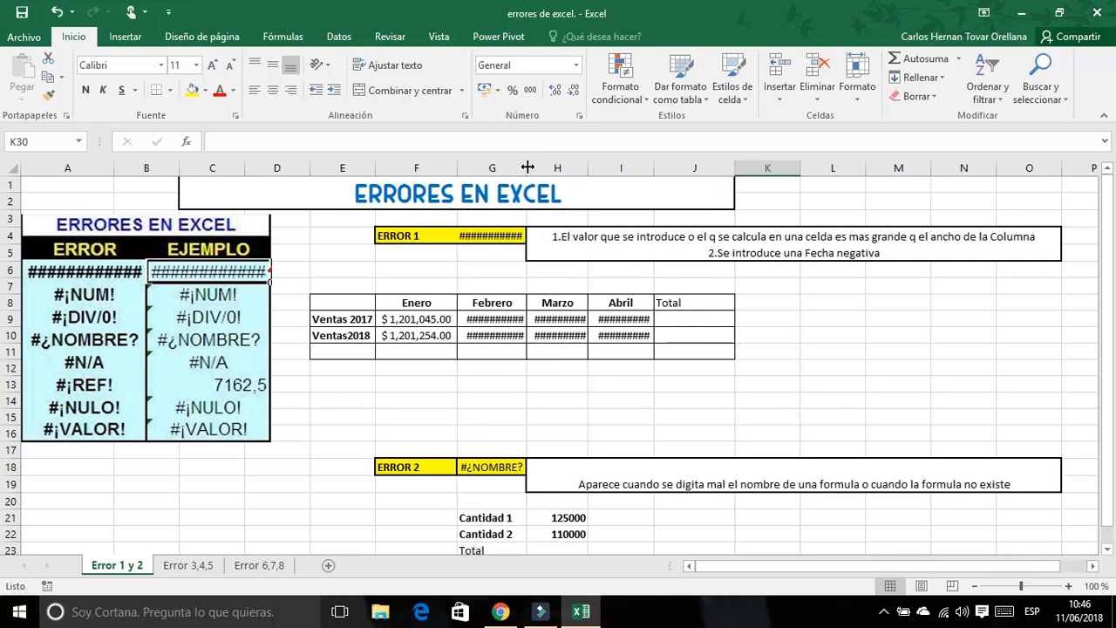
pyautogui.moveTo(527, 167); pyautogui.dragTo(539, 167)
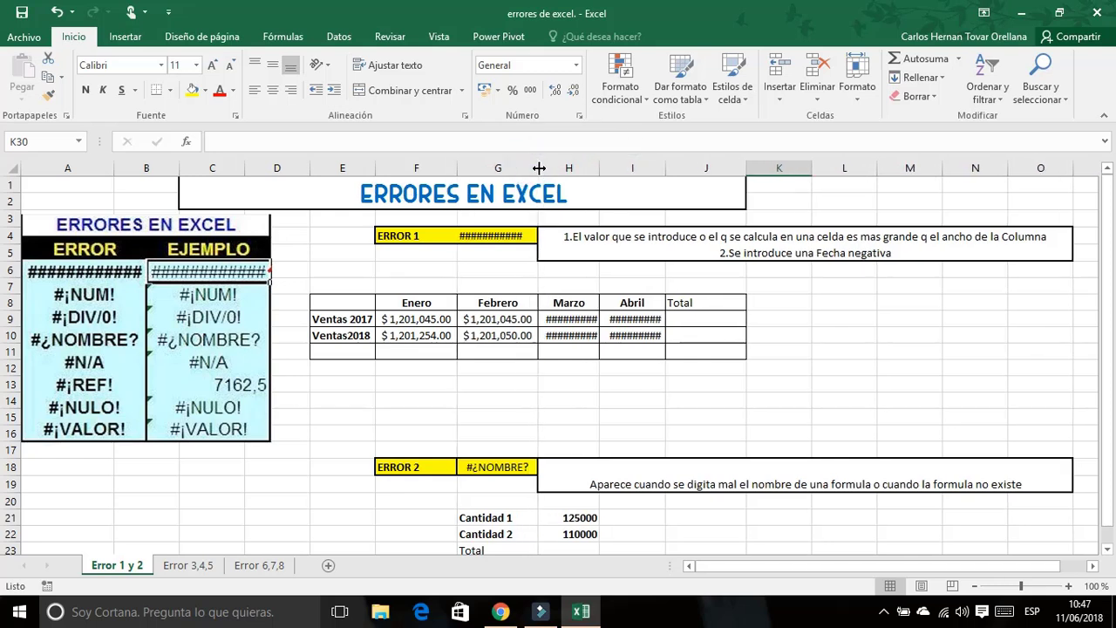
pyautogui.doubleClick(598, 168)
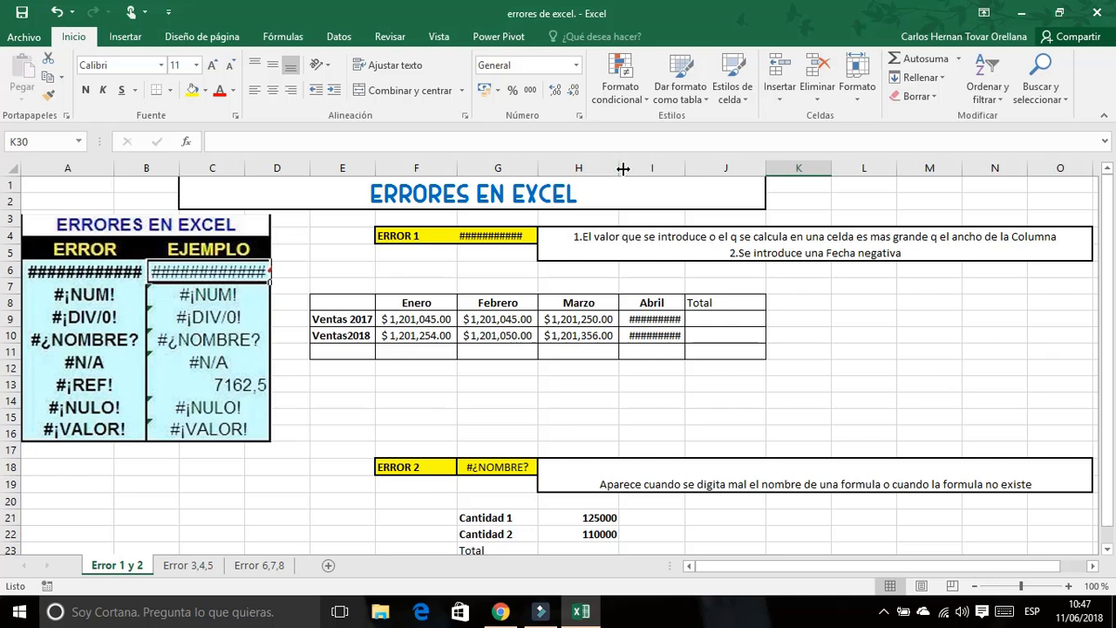
pyautogui.doubleClick(686, 167)
# - Total the Ventas 2017 row in cell J9 with the formula =SUMA(F9:I9)
pyautogui.click(753, 316)
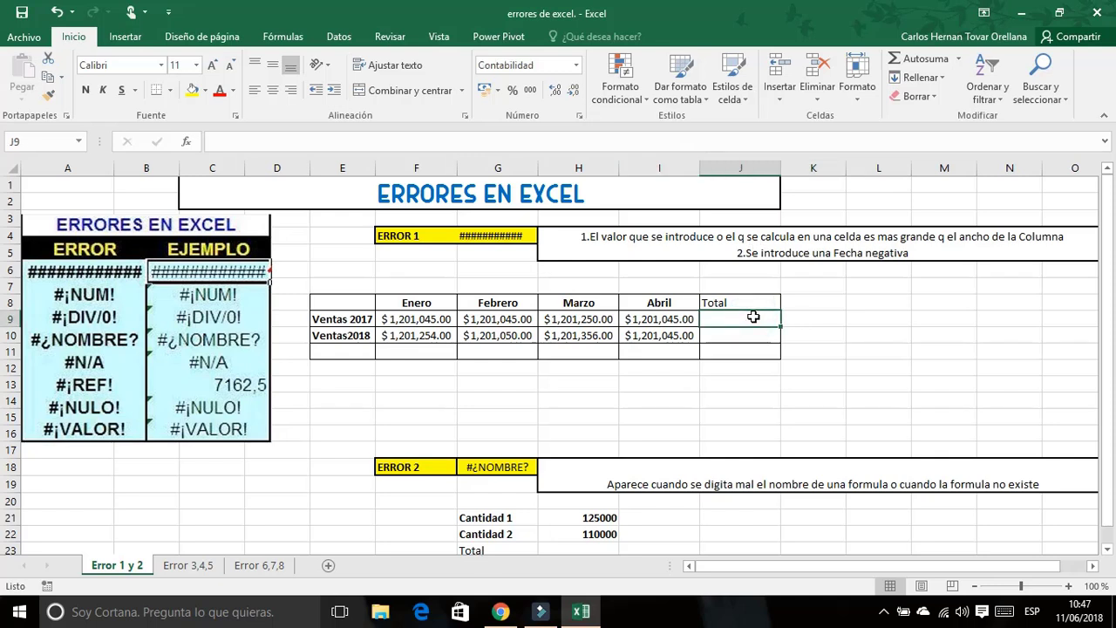
pyautogui.write('O')
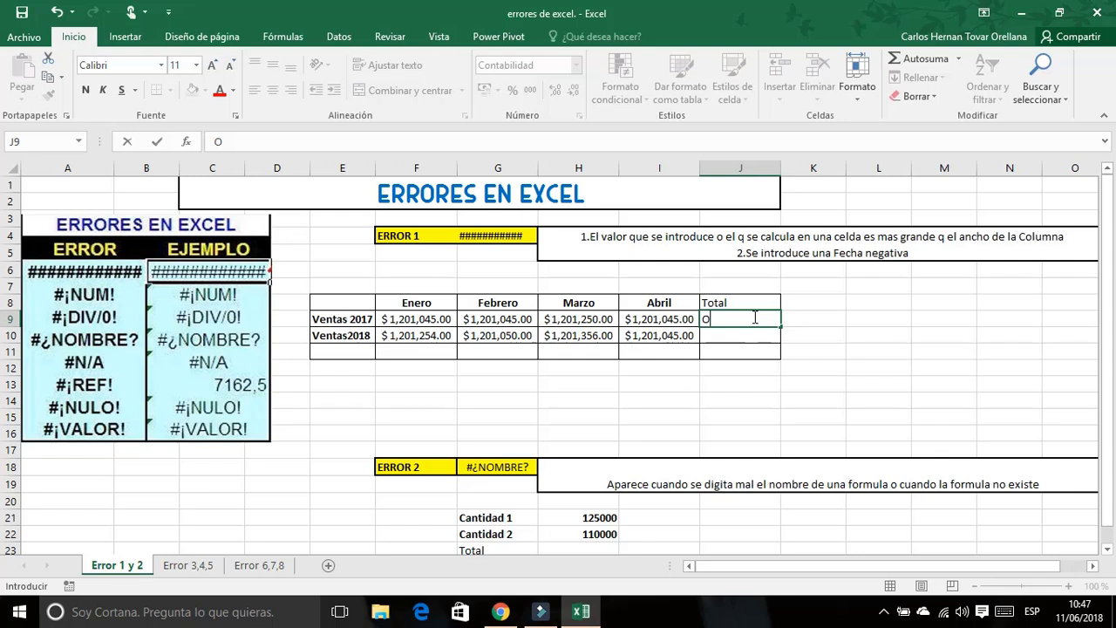
pyautogui.press('BackSpace')
pyautogui.write('=')
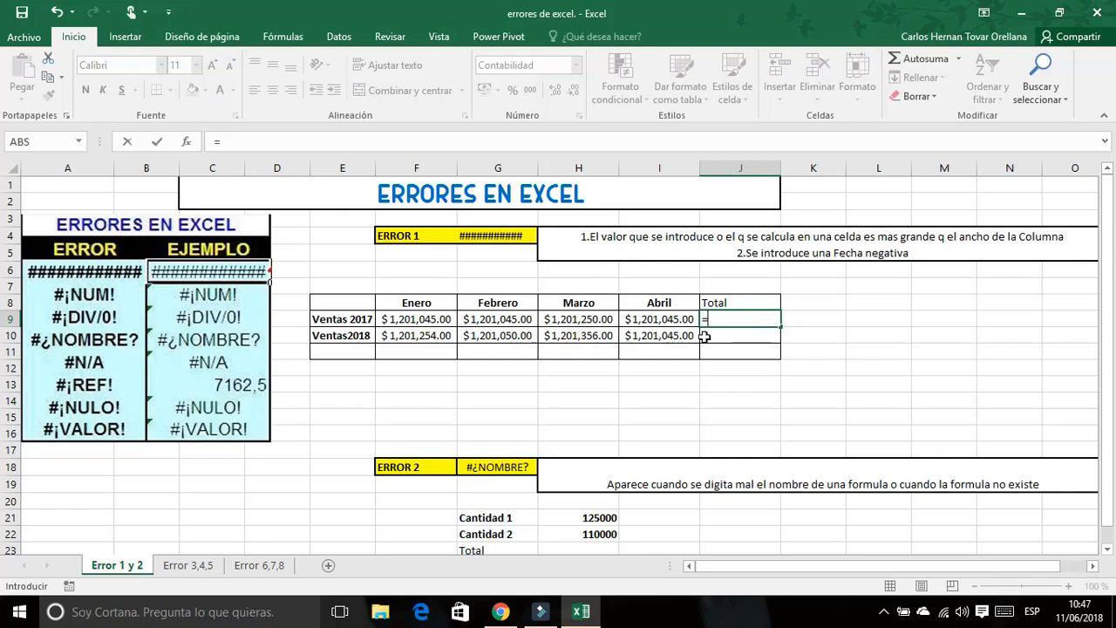
pyautogui.write('su')
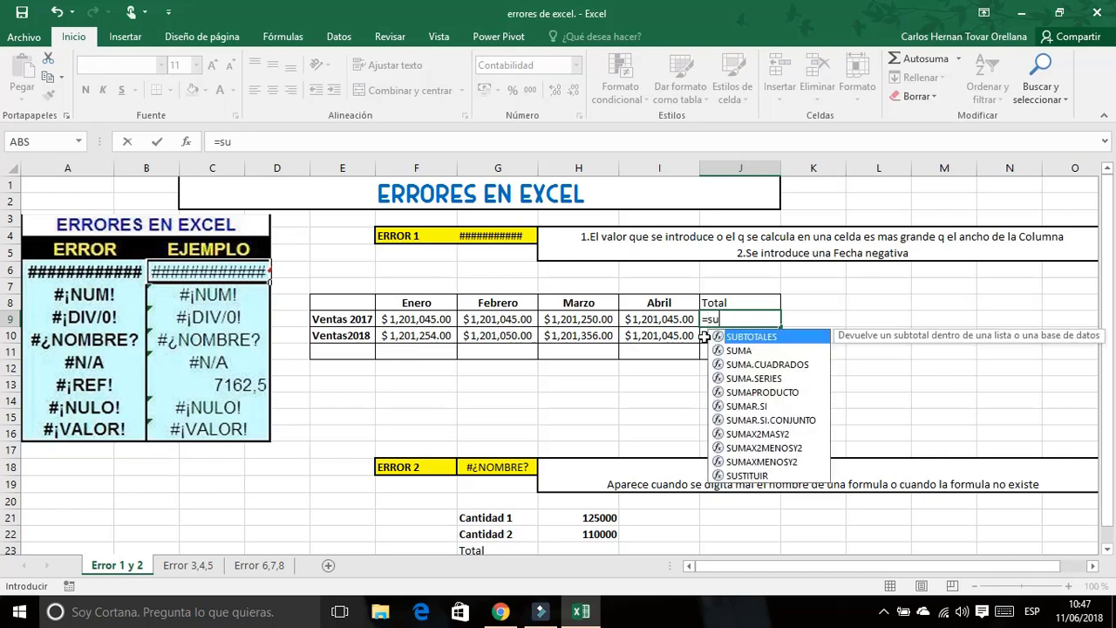
pyautogui.click(740, 353)
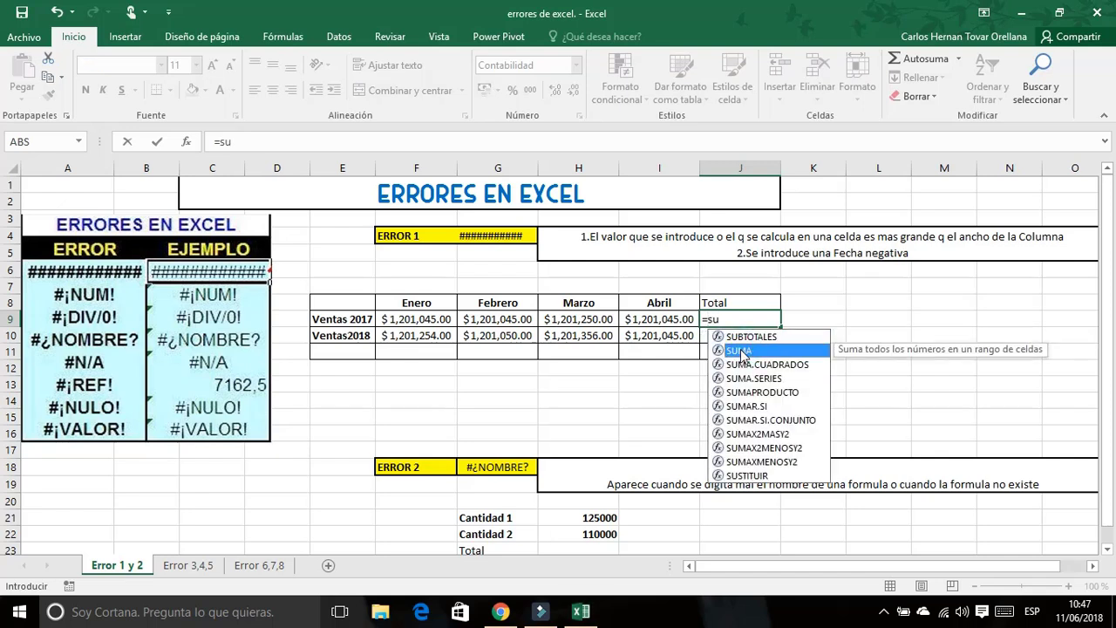
pyautogui.doubleClick(739, 352)
pyautogui.moveTo(411, 321); pyautogui.dragTo(649, 321)
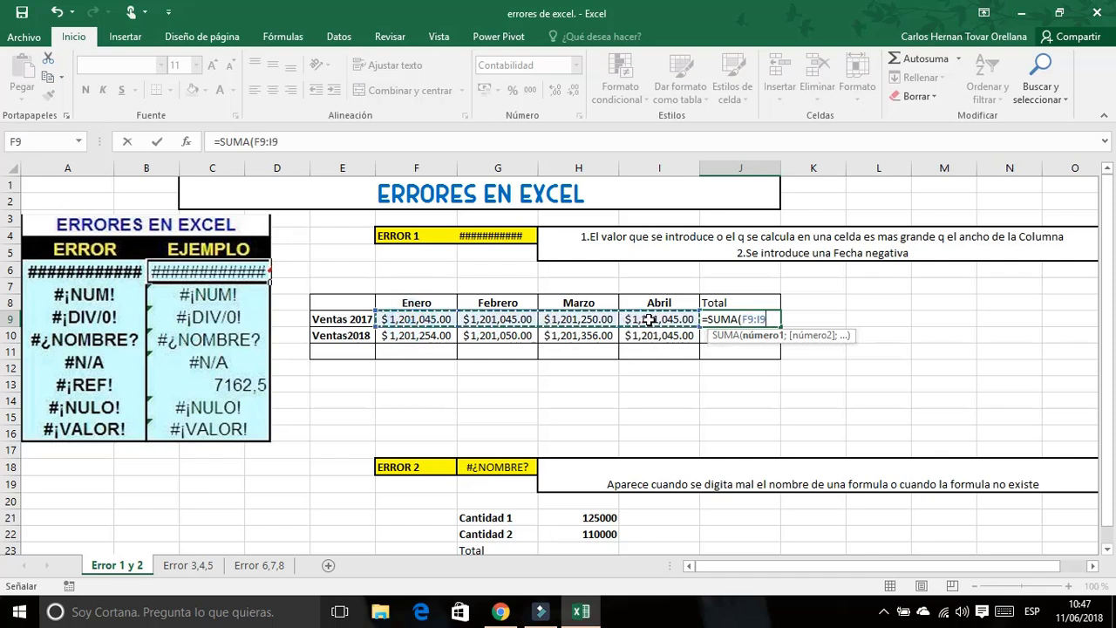
pyautogui.write(')')
pyautogui.press('Return')
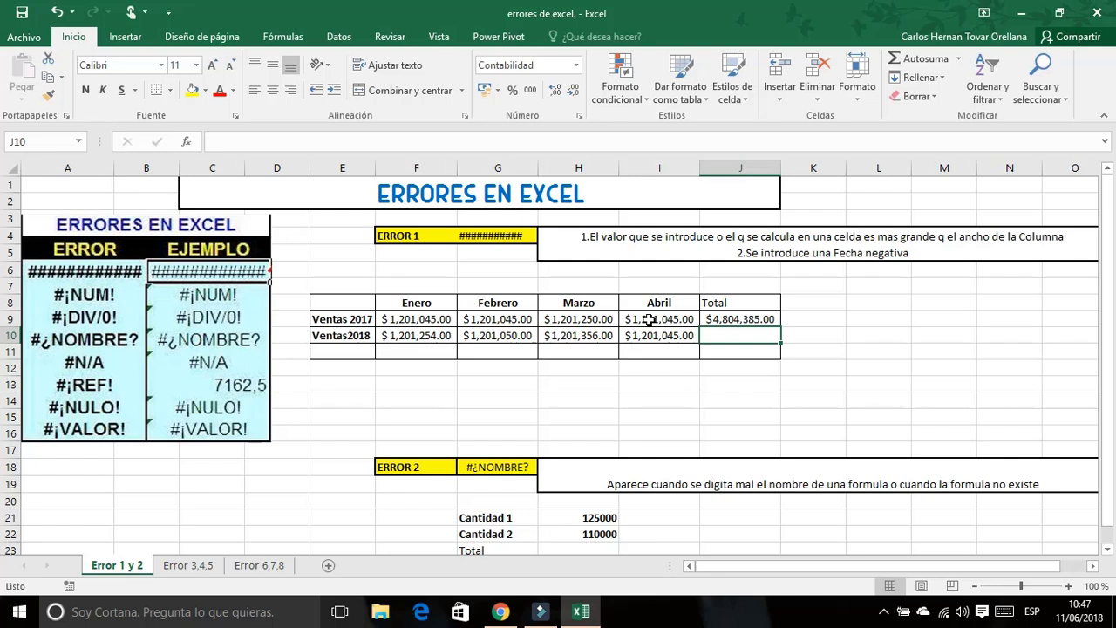
# - Fill the SUMA formula from J9 down to the Ventas2018 total in J10
pyautogui.click(774, 320)
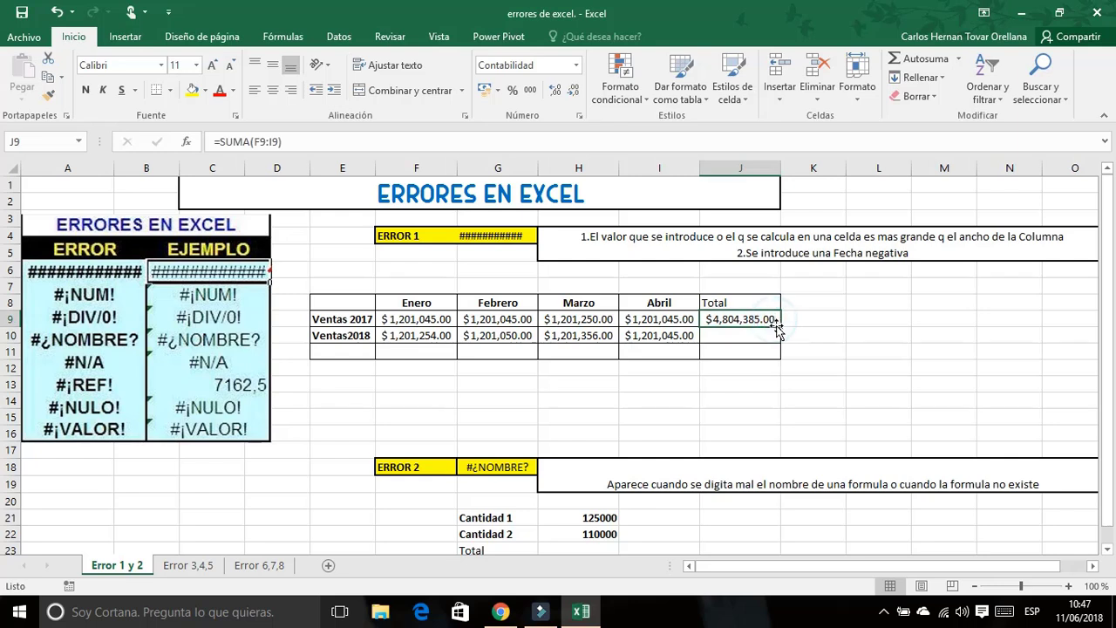
pyautogui.moveTo(779, 327); pyautogui.dragTo(779, 344)
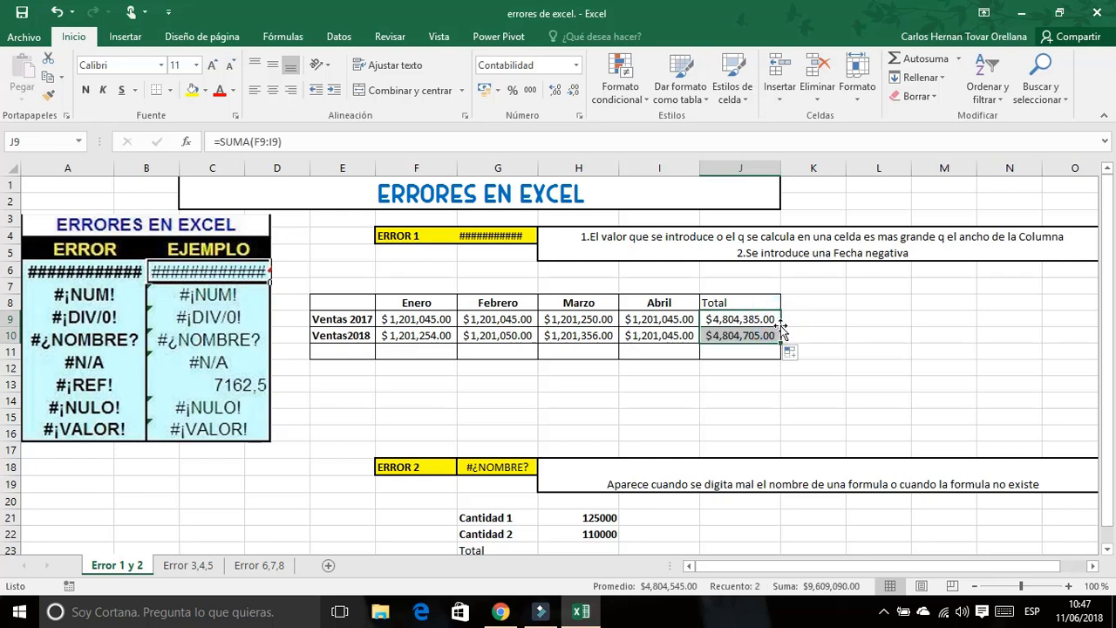
pyautogui.click(768, 319)
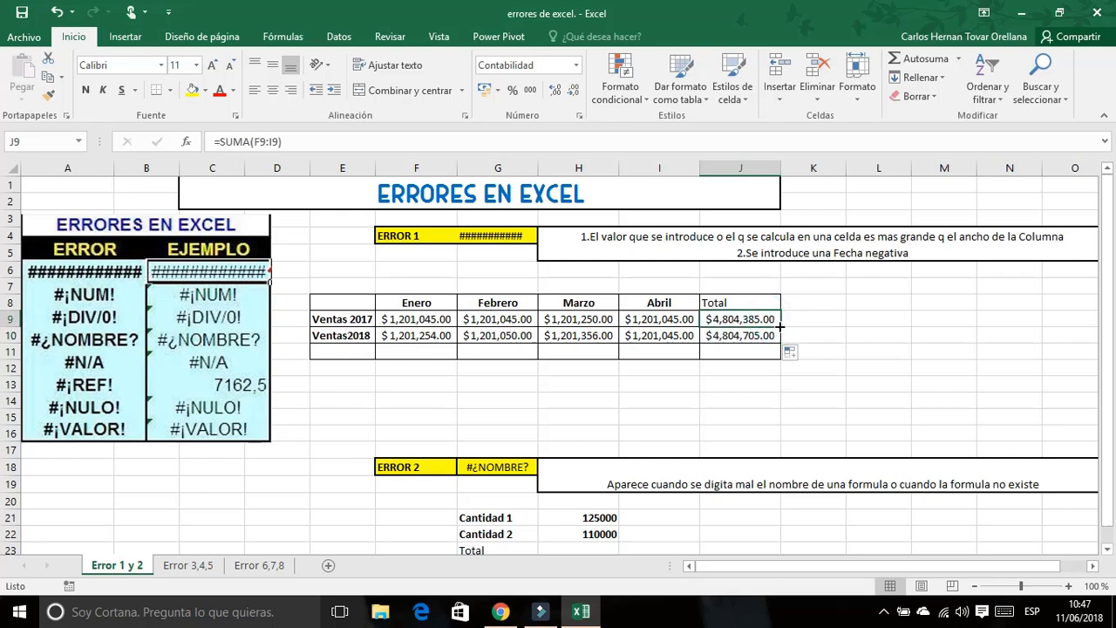
pyautogui.doubleClick(780, 326)
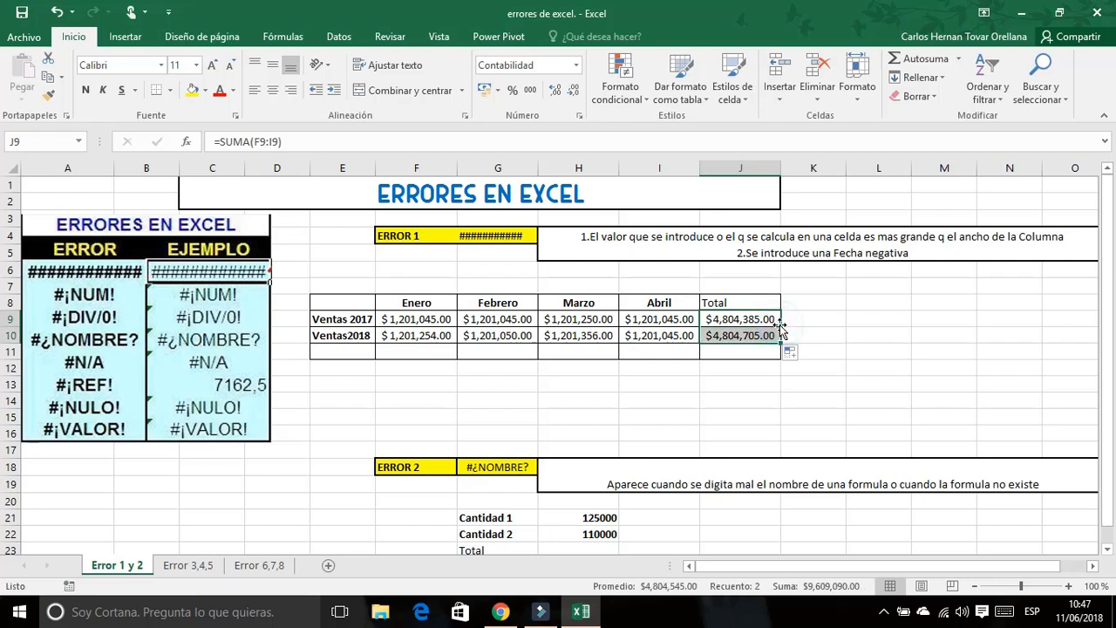
pyautogui.click(774, 322)
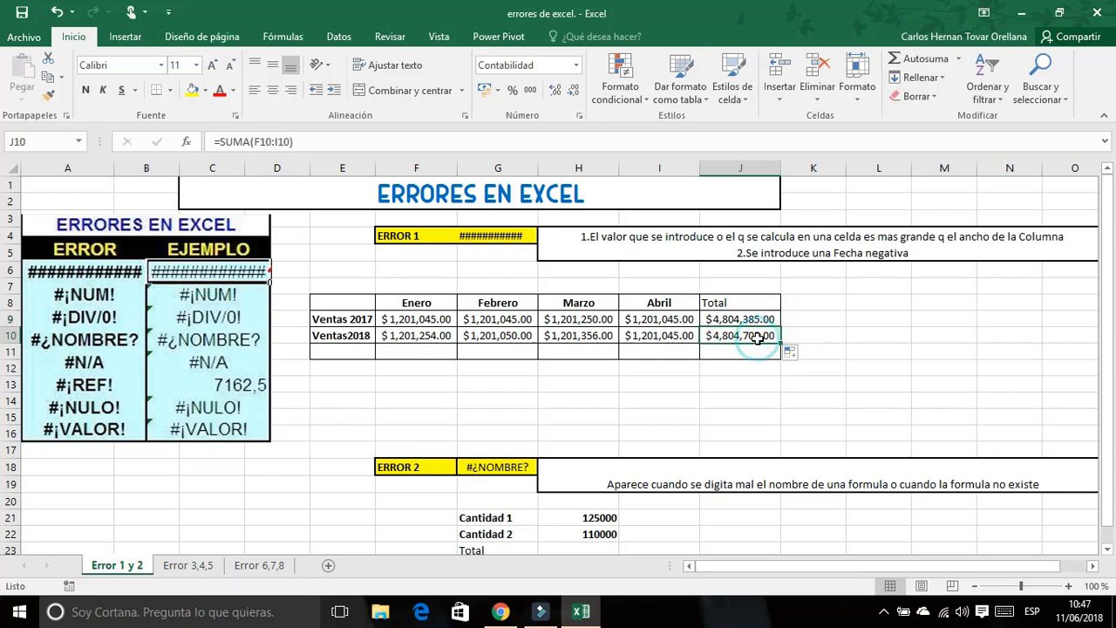
pyautogui.moveTo(780, 324); pyautogui.dragTo(757, 352)
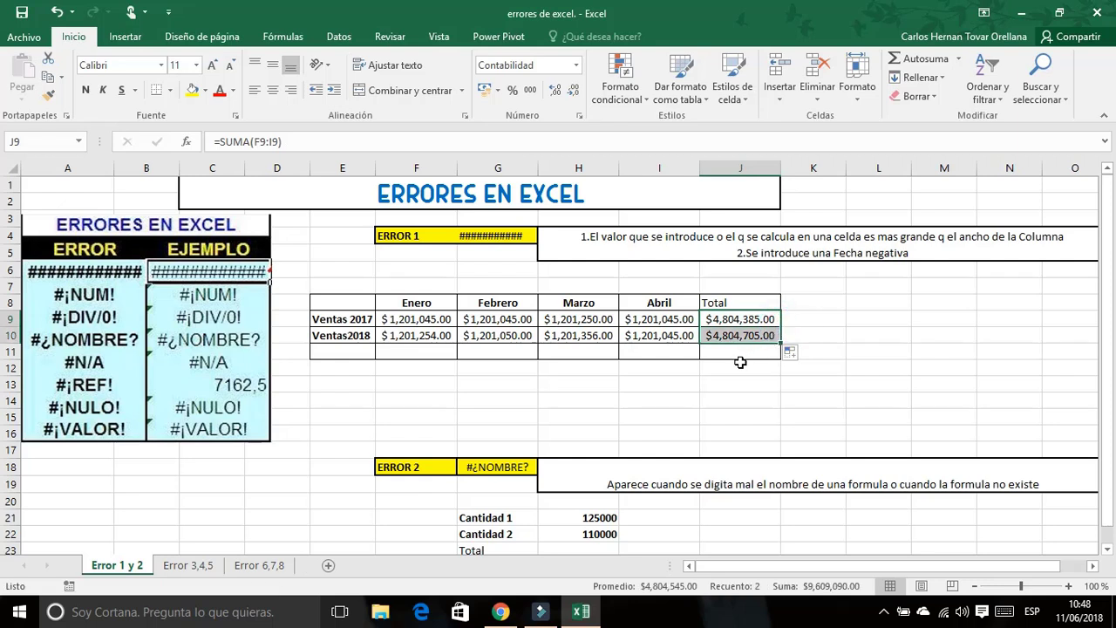
pyautogui.click(738, 366)
# - Enter the negative date -12/05/2018 in cell I13 below the sales table
pyautogui.click(660, 382)
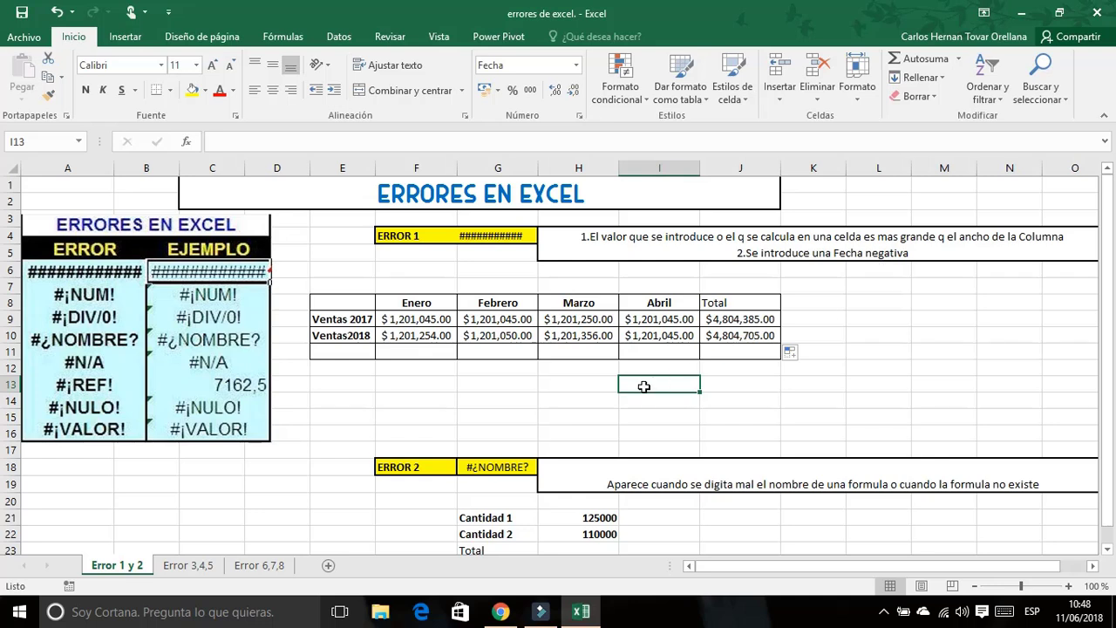
pyautogui.write('-12')
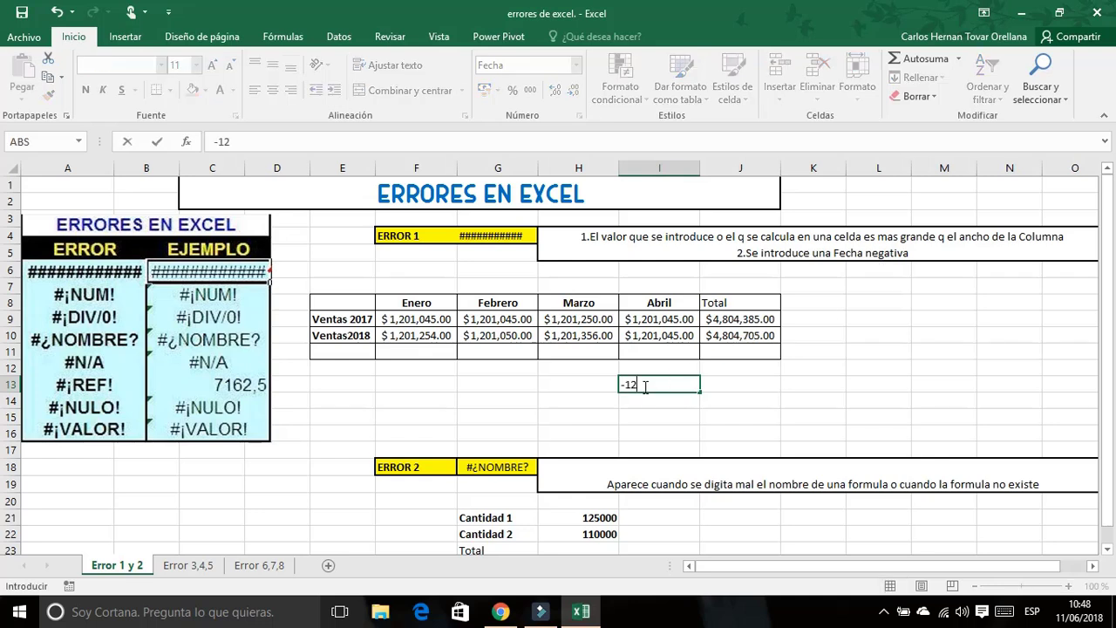
pyautogui.write('/05/2018')
pyautogui.press('Return')
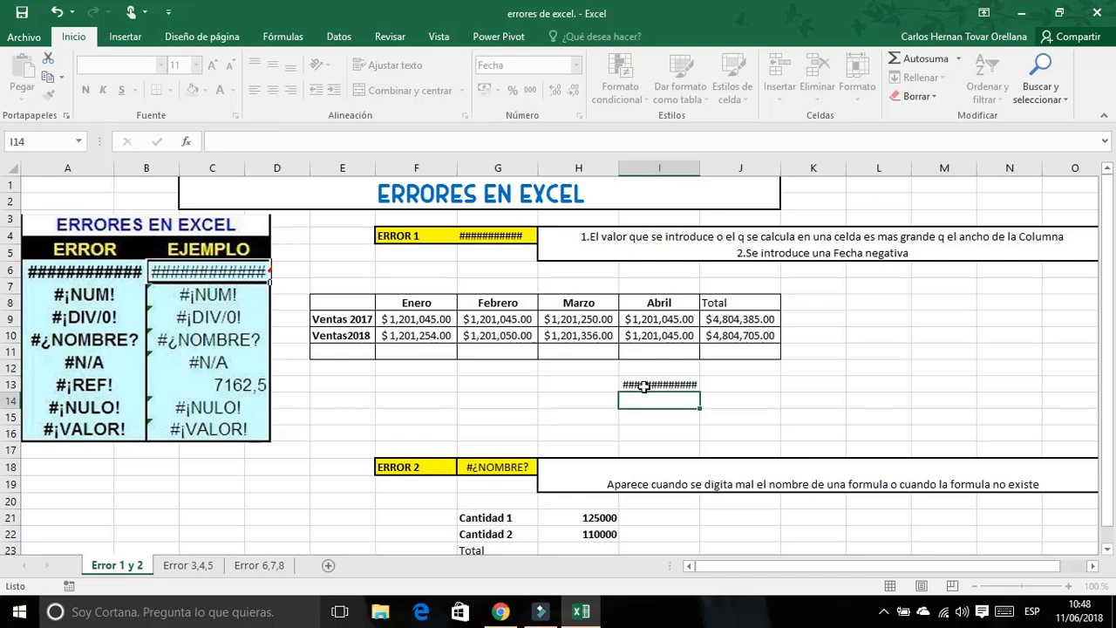
# - Try the Moneda number format on the negative date in I13 and return it to Fecha corta
pyautogui.click(655, 384)
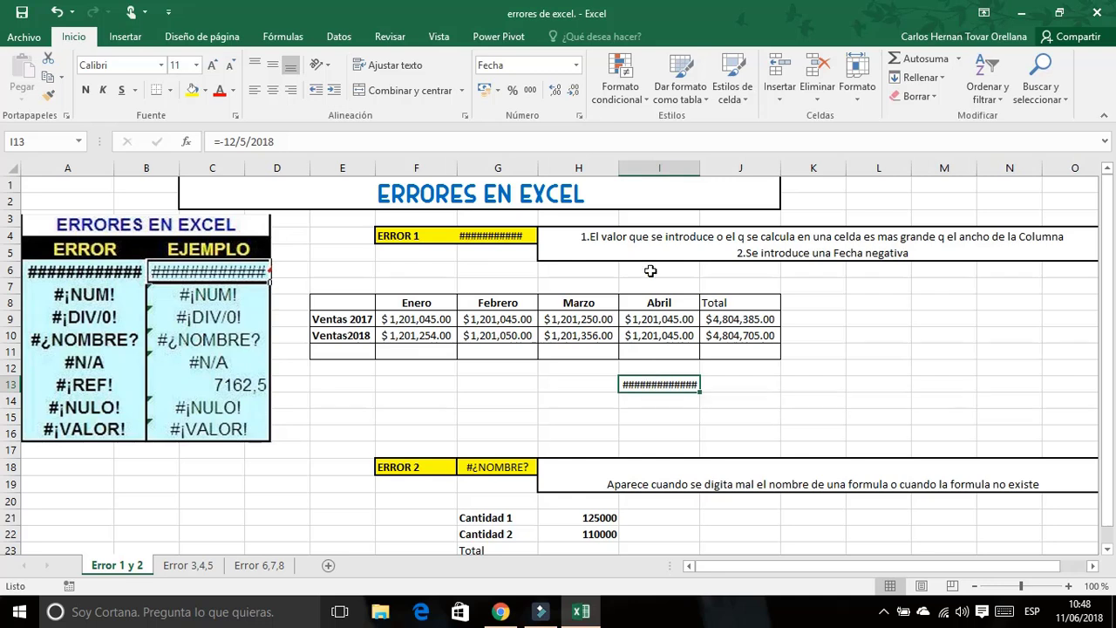
pyautogui.click(578, 68)
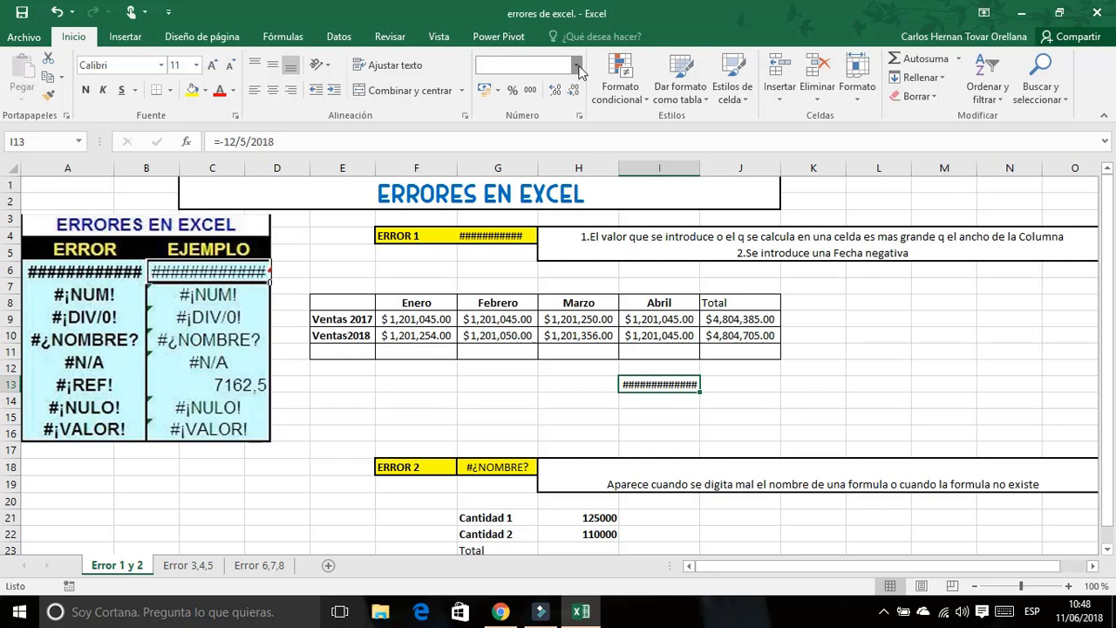
pyautogui.click(578, 68)
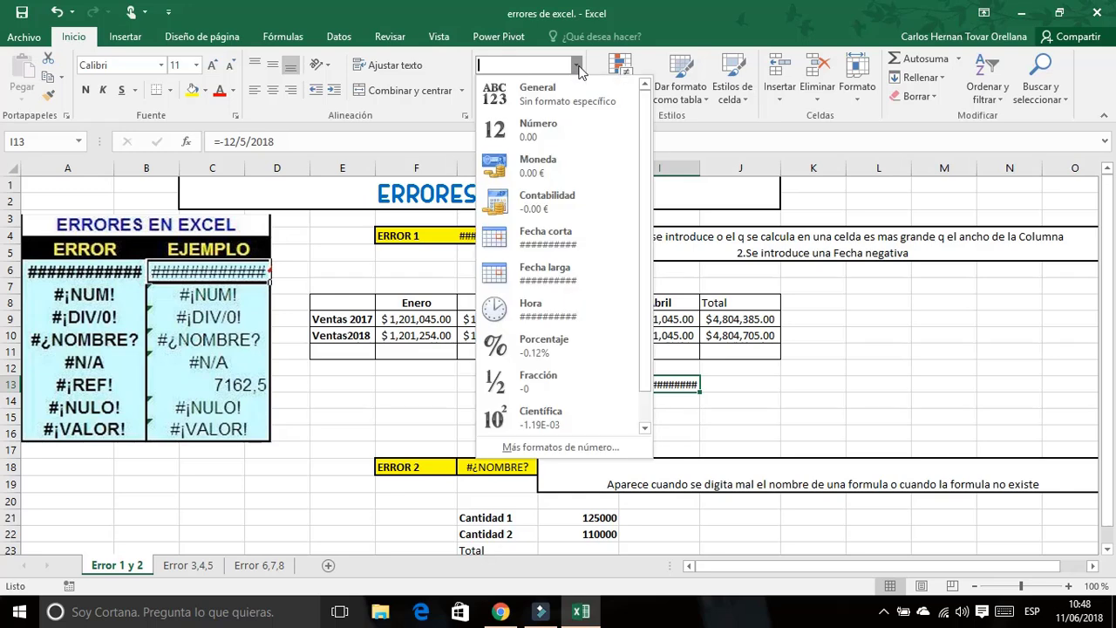
pyautogui.click(560, 165)
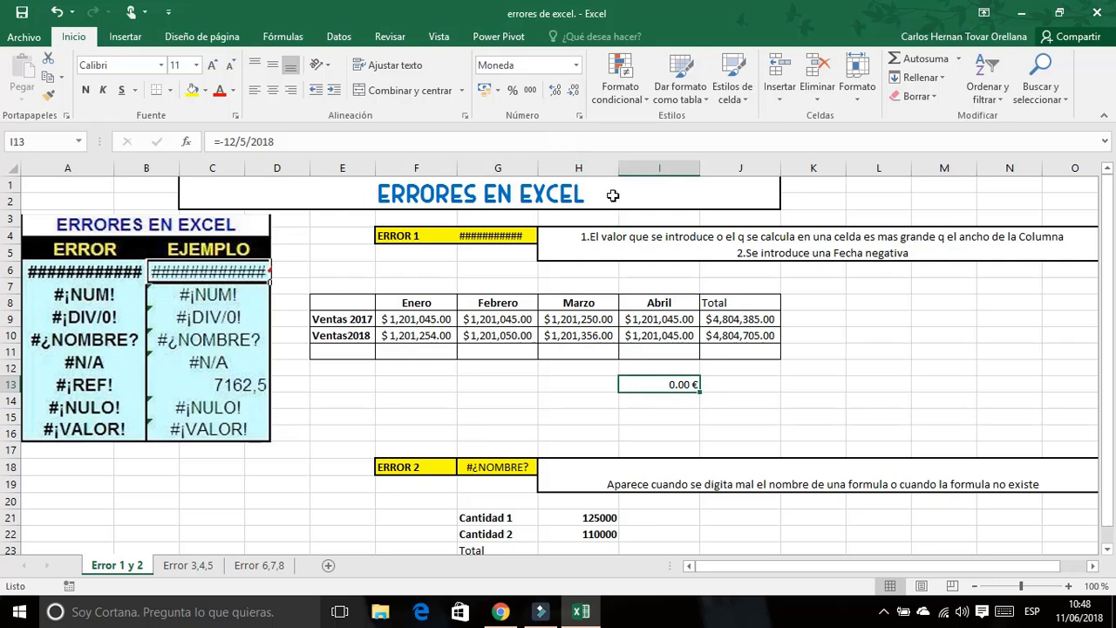
pyautogui.click(575, 66)
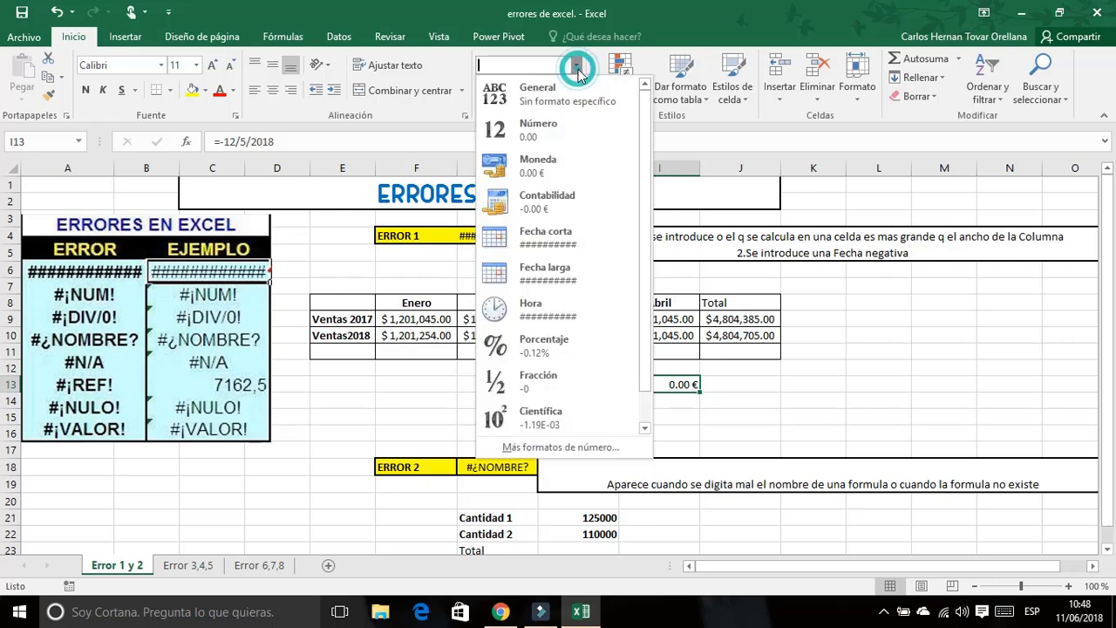
pyautogui.click(567, 235)
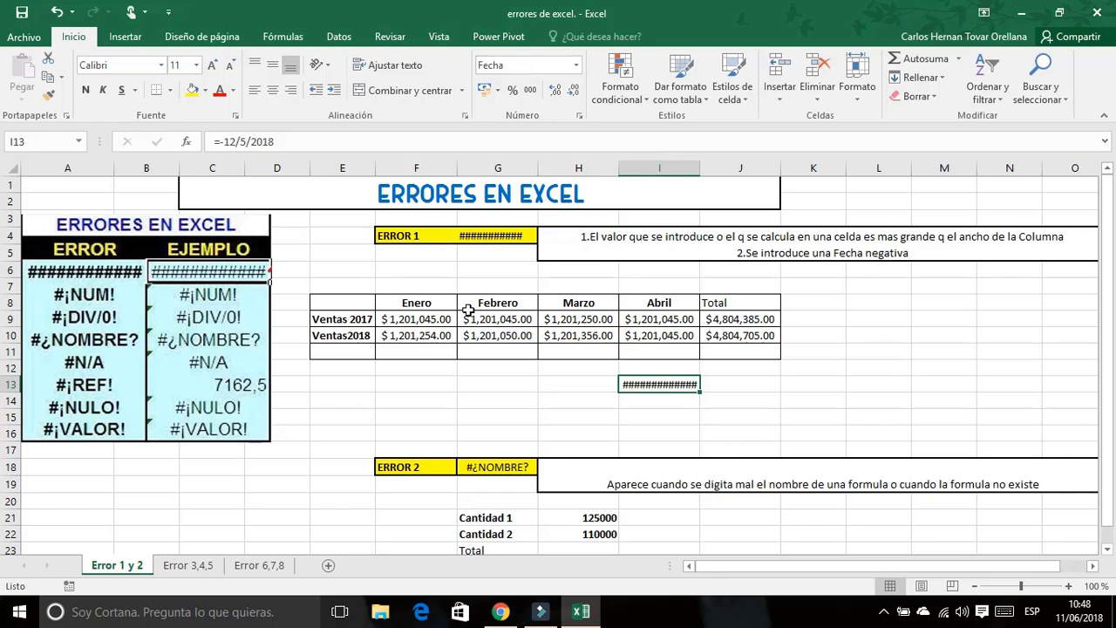
# - Remove the minus sign from the date in cell I13 so the entry reads 12/05/2018
pyautogui.click(225, 141)
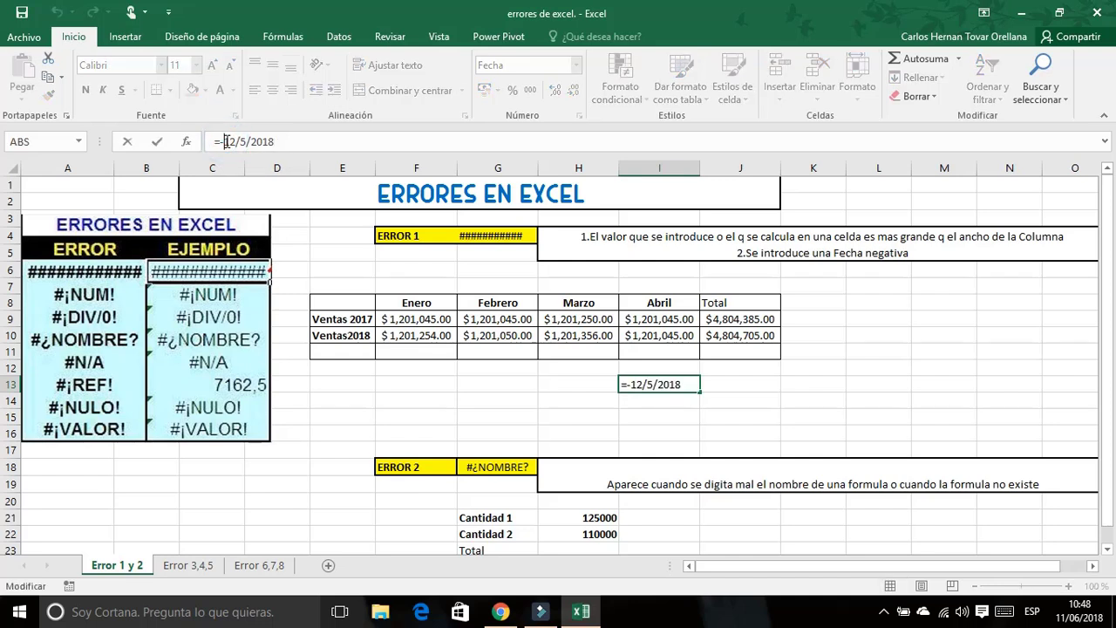
pyautogui.press('BackSpace')
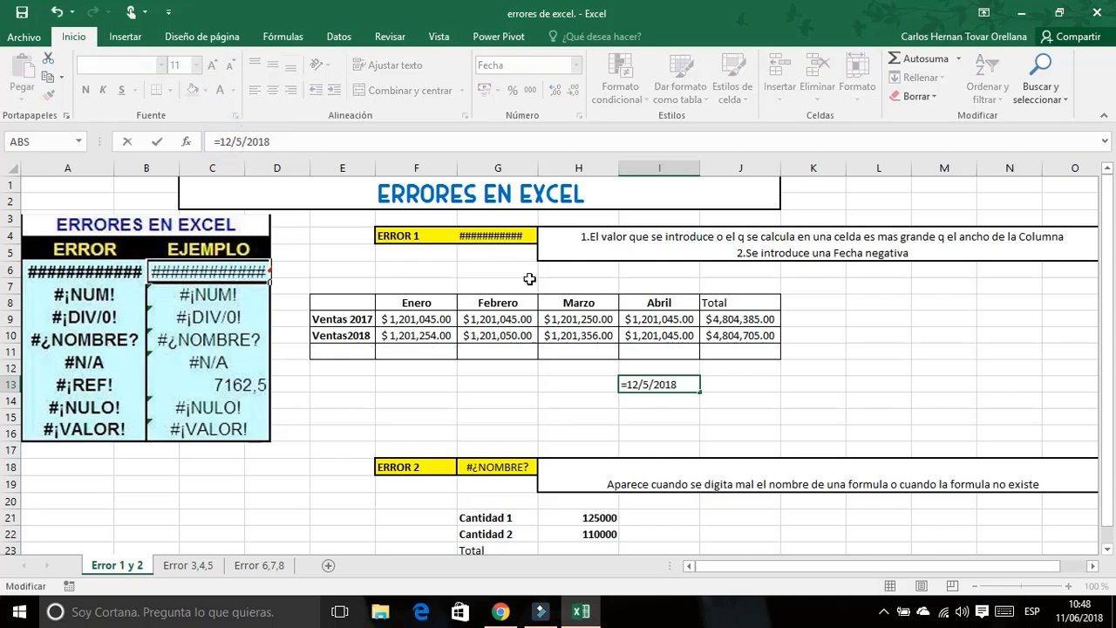
pyautogui.click(830, 415)
pyautogui.click(697, 384)
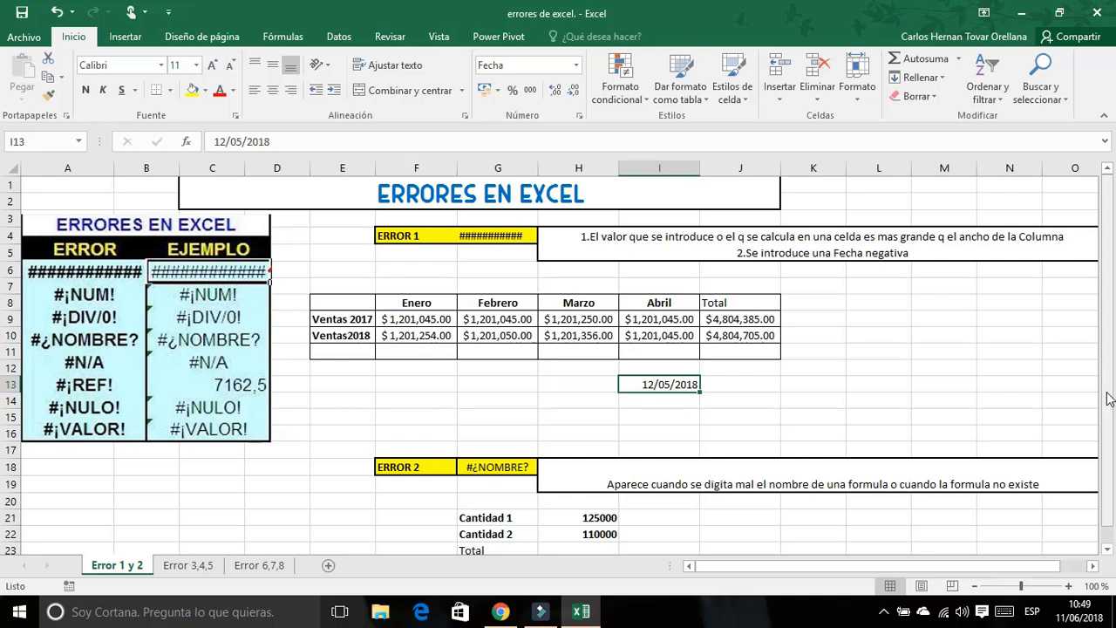
# - Examine the ERROR 2 section, including its #¿NOMBRE? explanation and the Cantidad 1, Cantidad 2 and Total rows
pyautogui.click(658, 415)
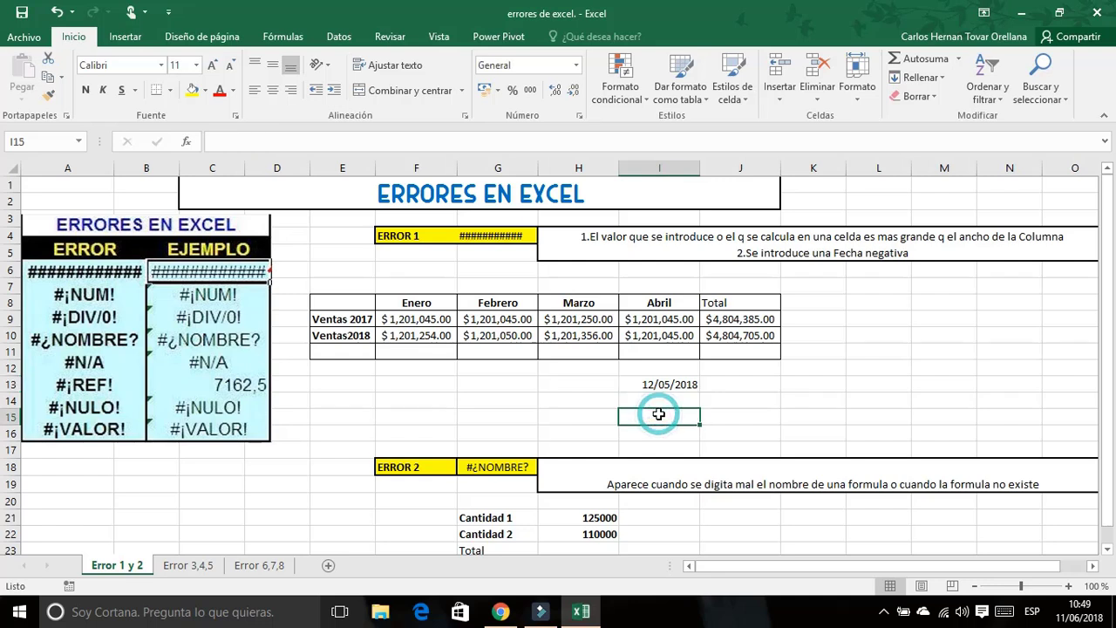
pyautogui.press('Down')
pyautogui.press('Down')
pyautogui.press('Down')
pyautogui.press('Down')
pyautogui.press('Down')
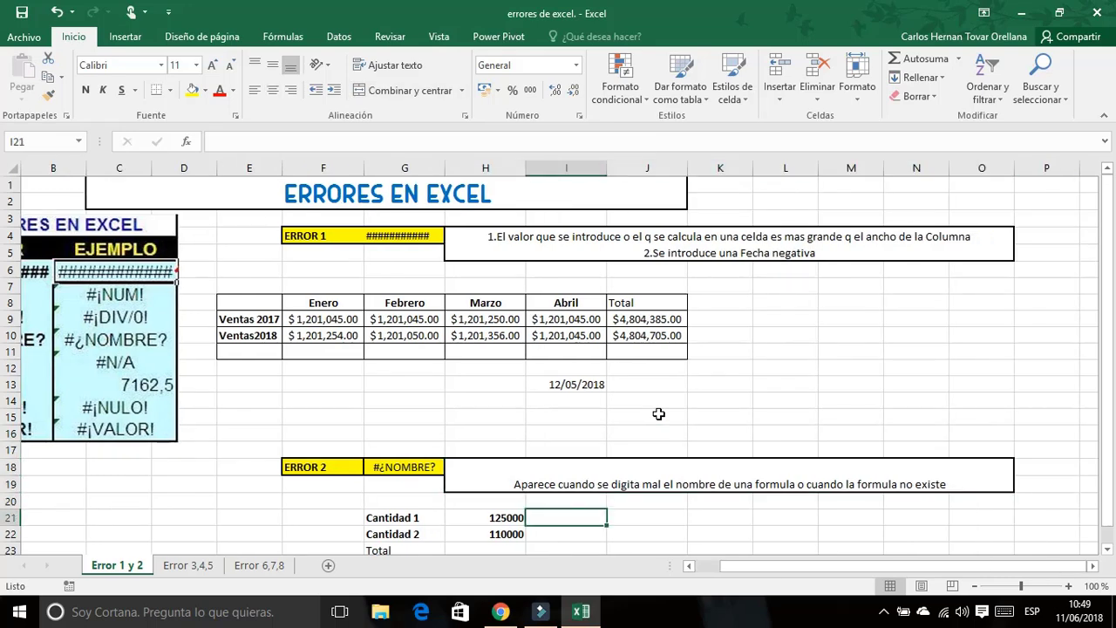
pyautogui.press('Left')
pyautogui.press('Left')
pyautogui.press('Left')
pyautogui.press('Left')
pyautogui.press('Left')
pyautogui.press('Left')
pyautogui.press('Left')
pyautogui.press('Left')
pyautogui.press('Down')
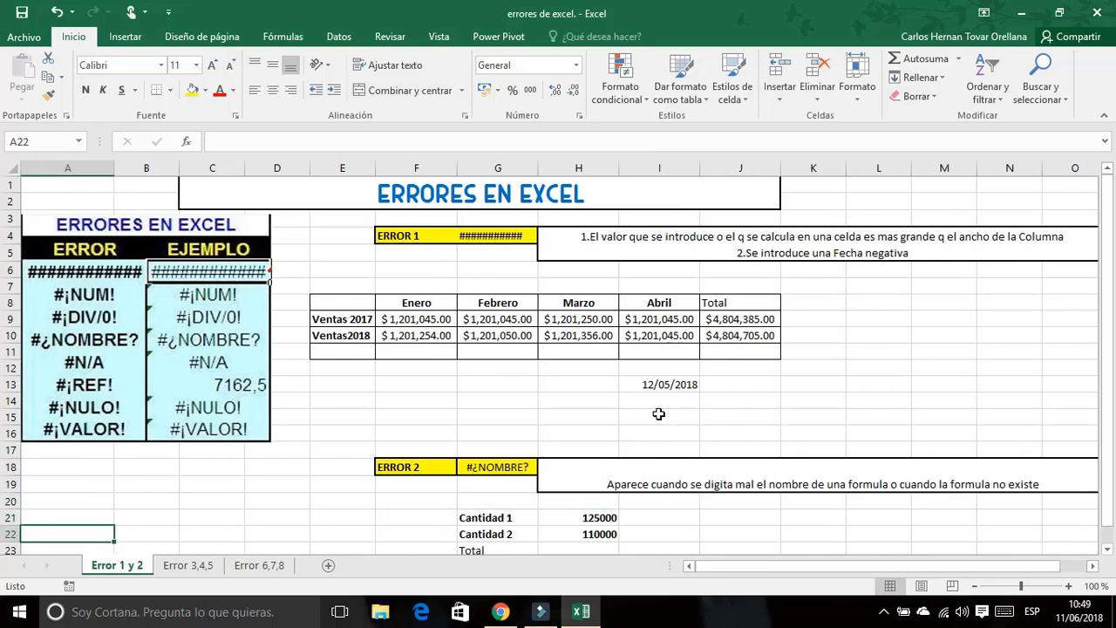
pyautogui.press('Down')
pyautogui.press('Down')
pyautogui.press('Down')
pyautogui.press('Down')
pyautogui.press('Down')
pyautogui.press('Down')
pyautogui.press('Down')
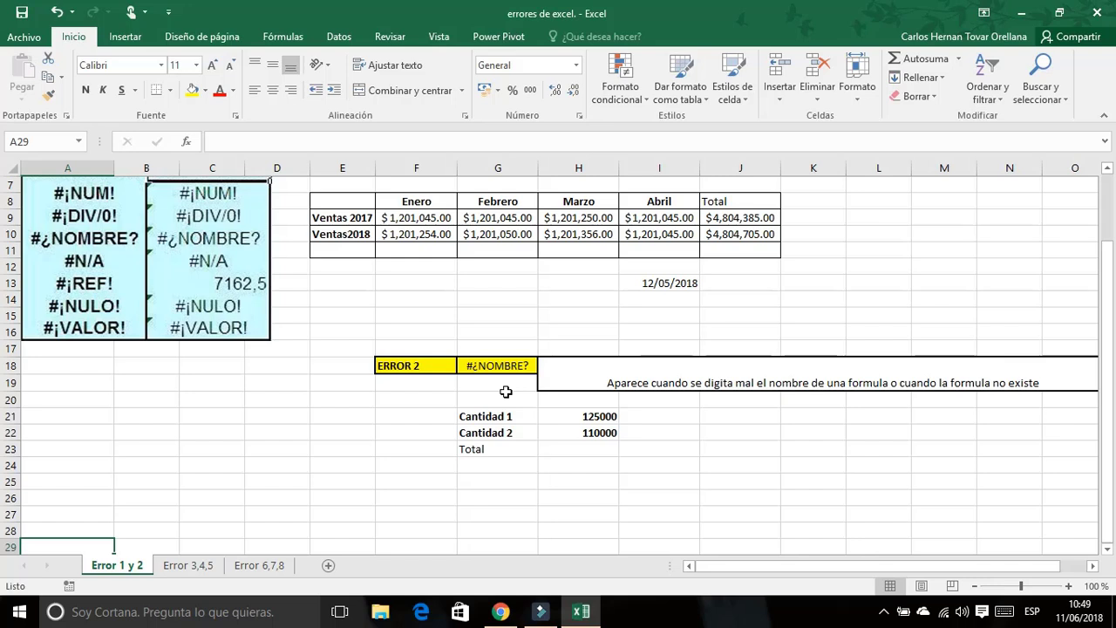
# - Enter the misspelled formula =sum(H21:H22) in the Total cell H23 to provoke the #¿NOMBRE? error
pyautogui.click(591, 450)
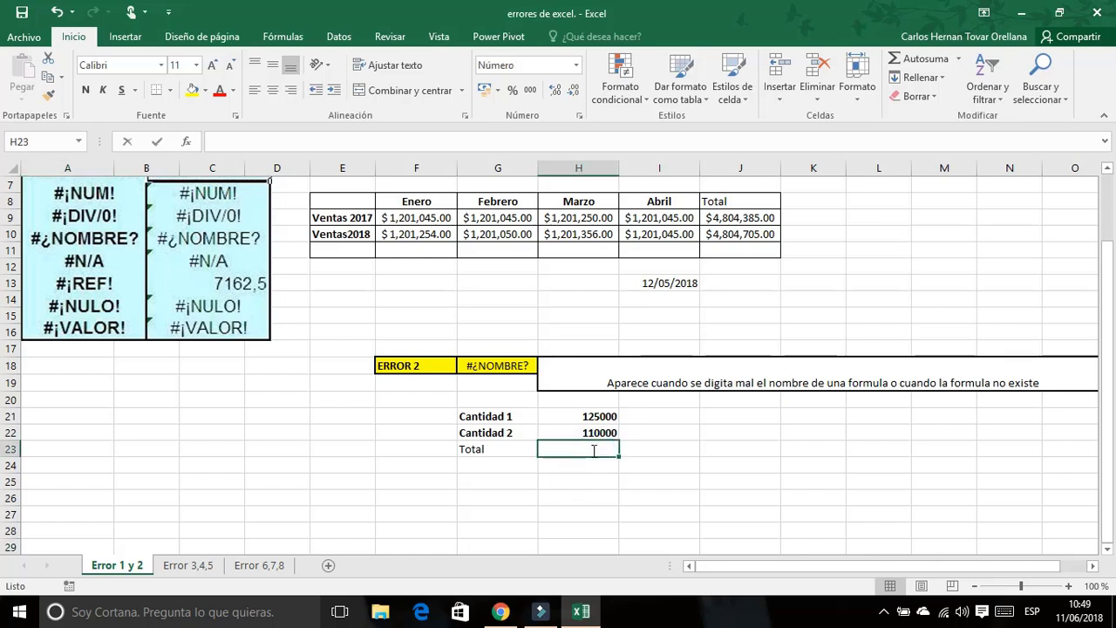
pyautogui.write('=')
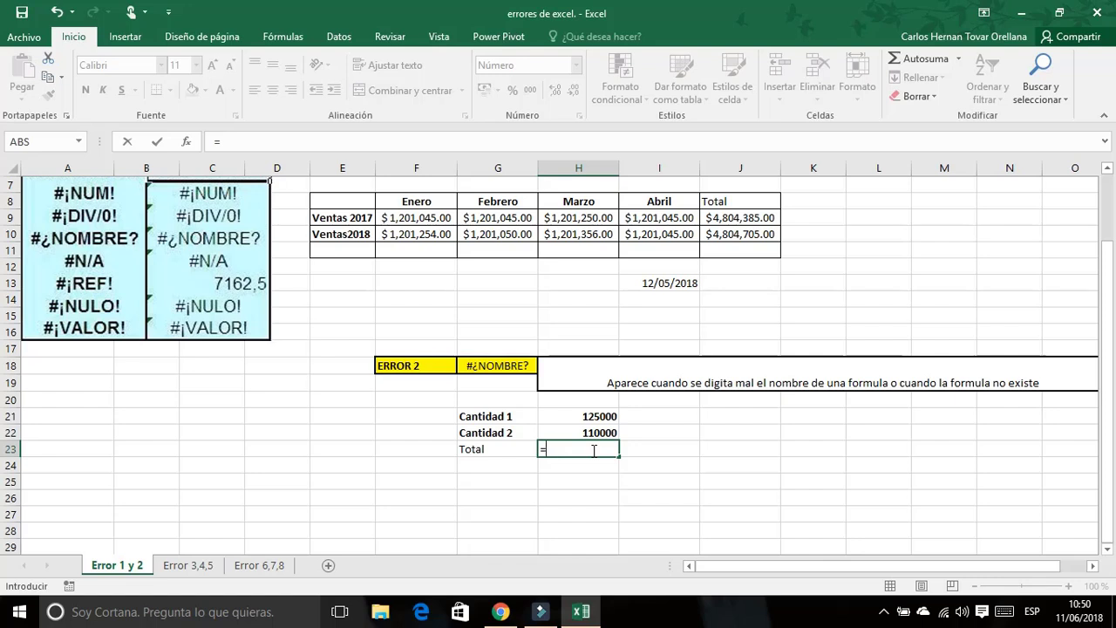
pyautogui.write('sum')
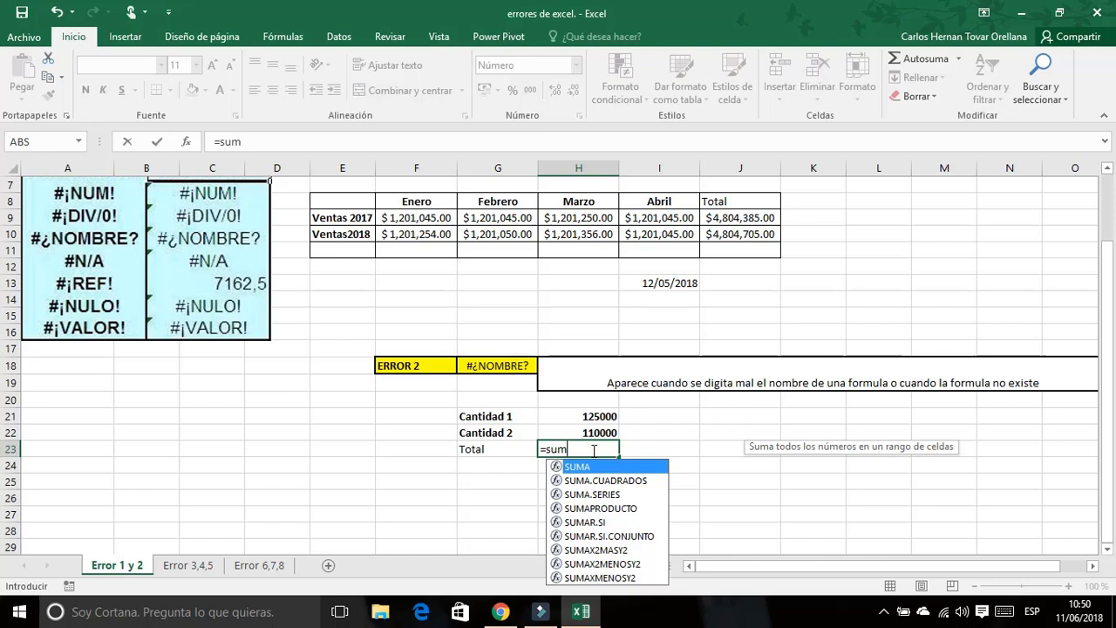
pyautogui.write(')')
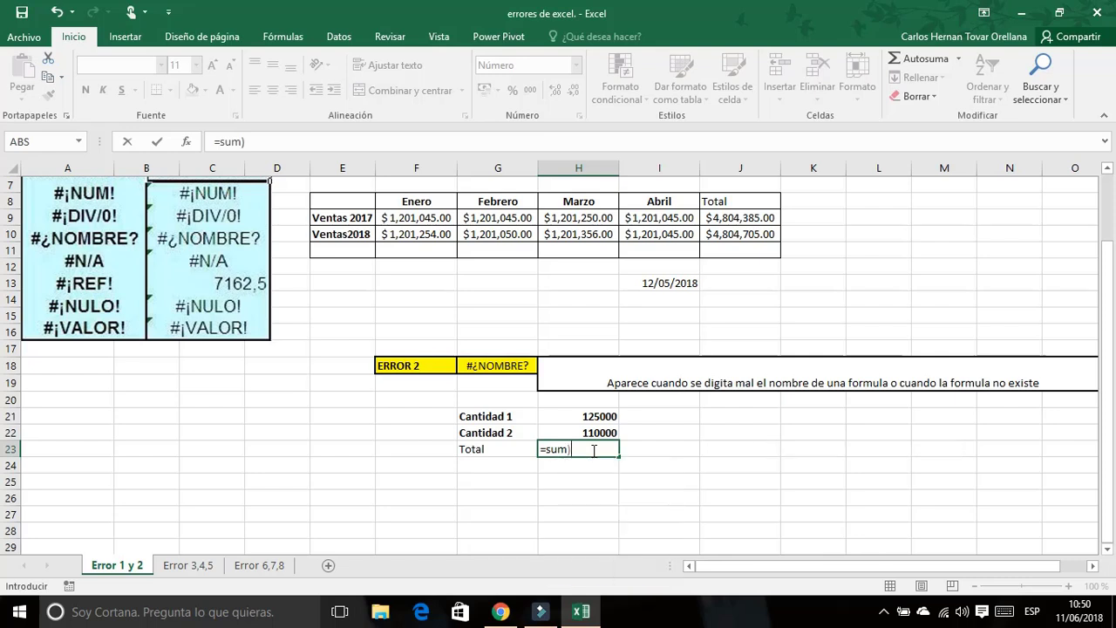
pyautogui.press('BackSpace')
pyautogui.write('(')
pyautogui.moveTo(596, 414); pyautogui.dragTo(598, 431)
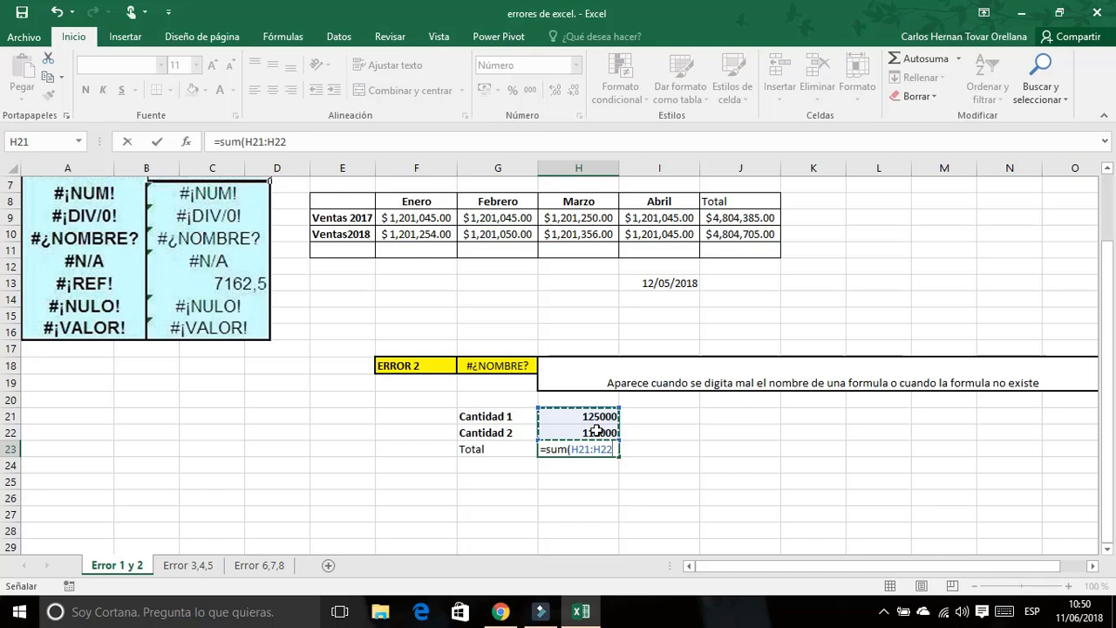
pyautogui.write(')')
pyautogui.press('Return')
# - Replace the formula in H23 with the nonexistent function =division(H21:H22)
pyautogui.click(582, 449)
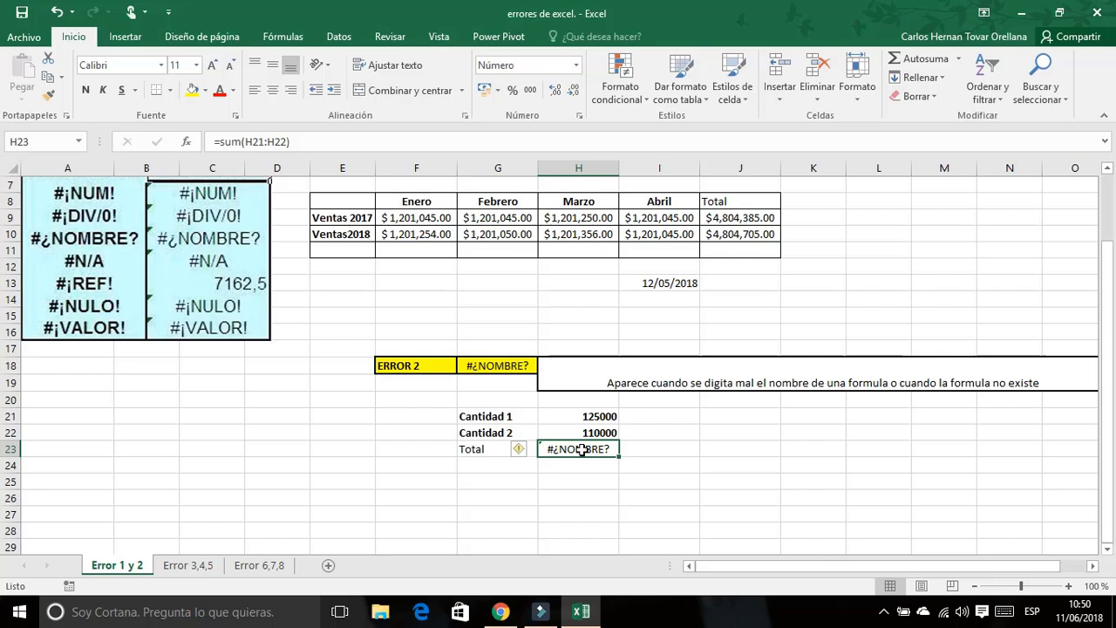
pyautogui.press('BackSpace')
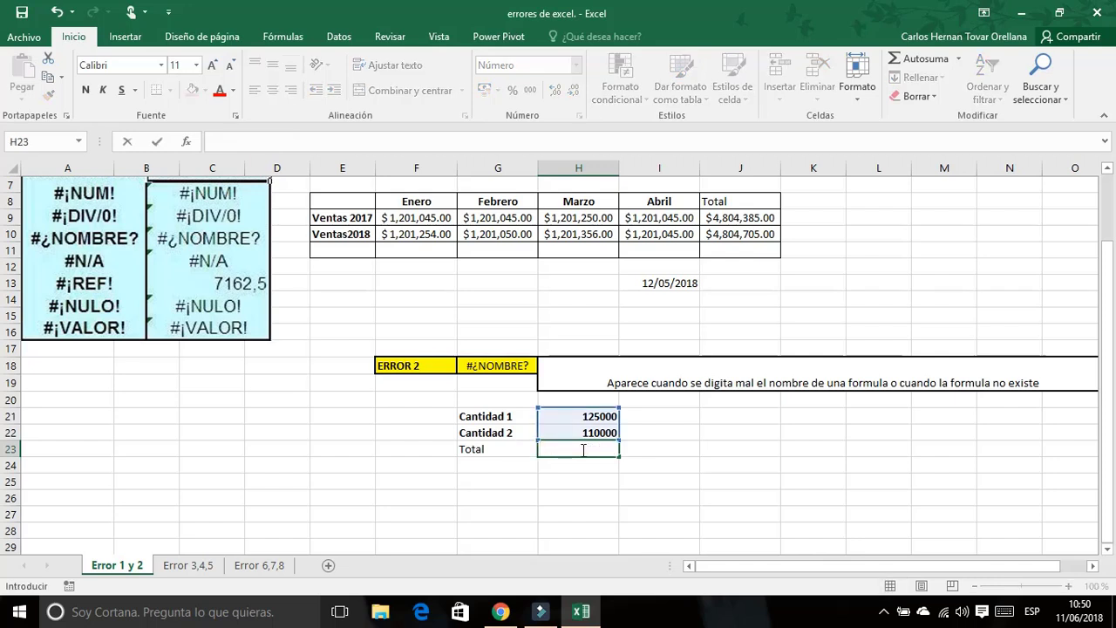
pyautogui.write('=')
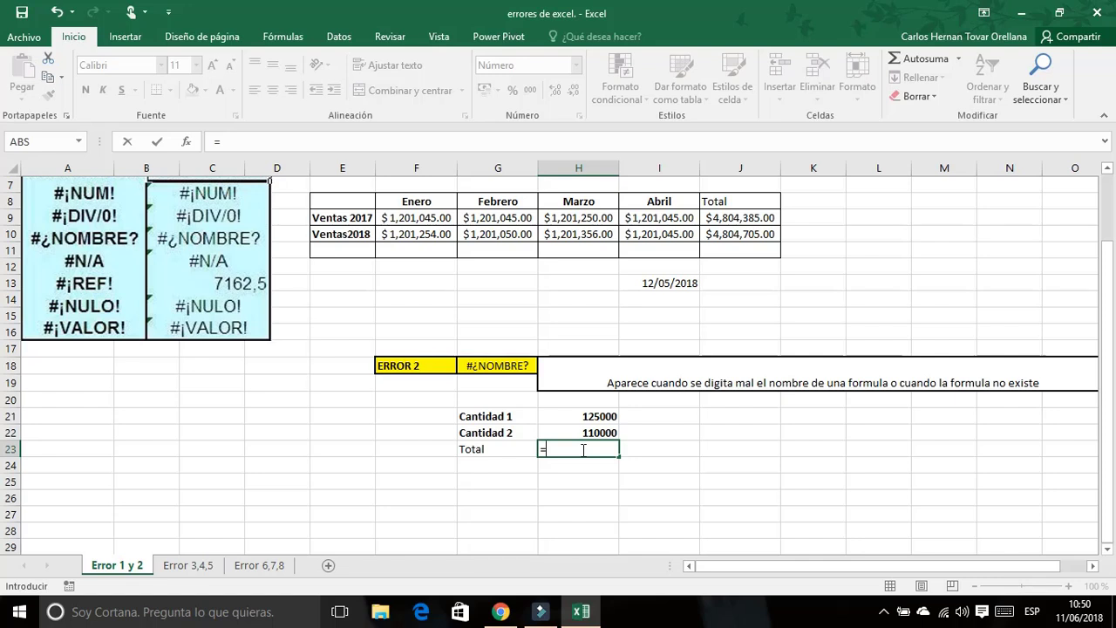
pyautogui.write('di')
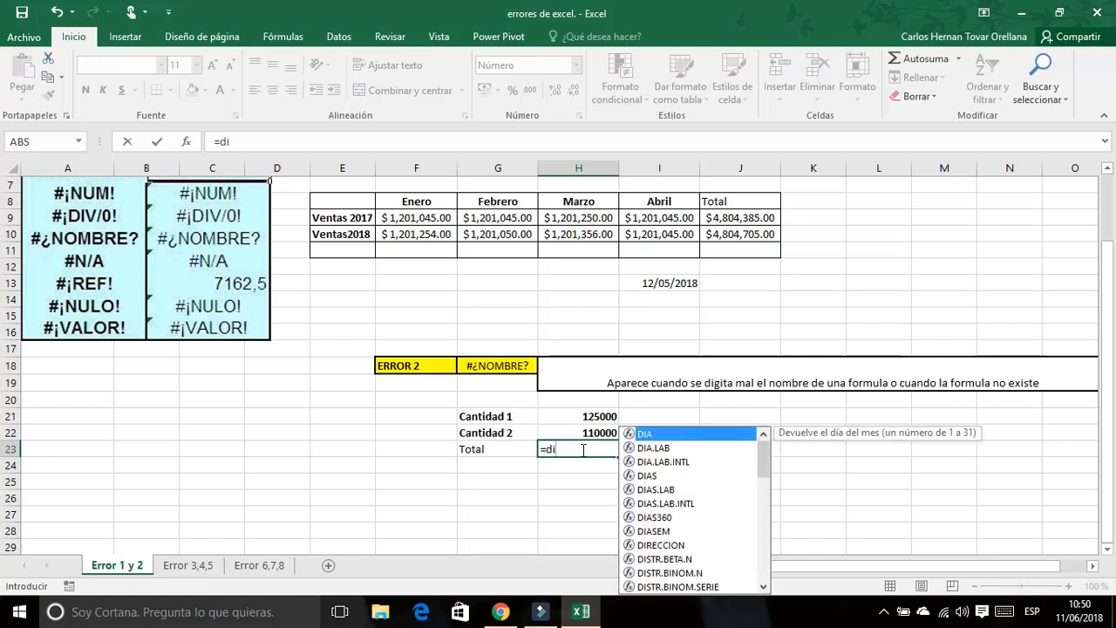
pyautogui.write('vision')
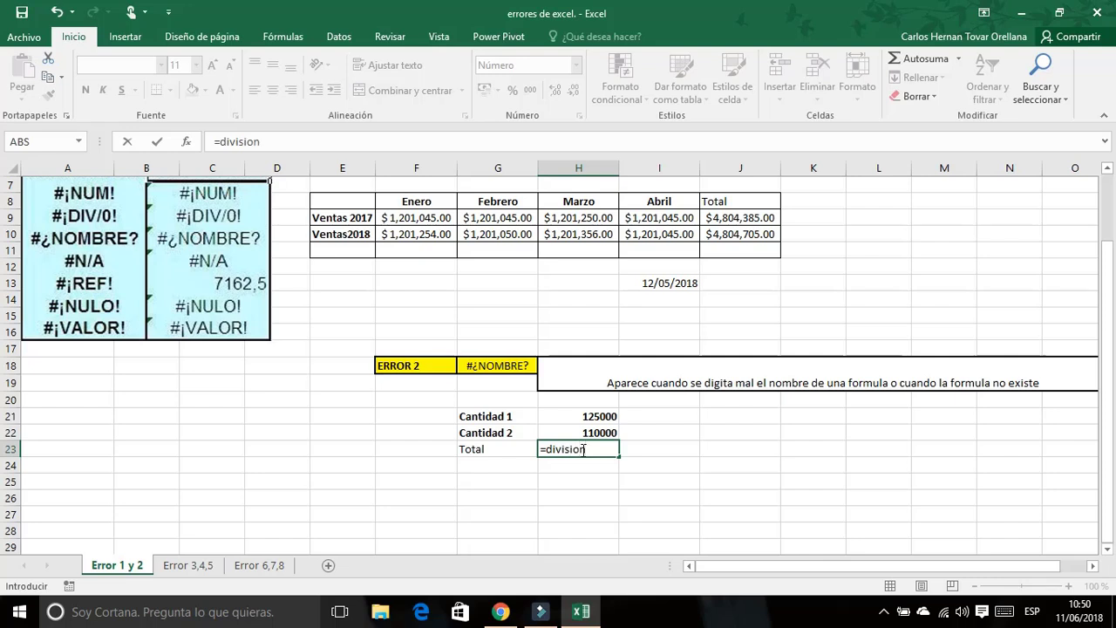
pyautogui.write('(')
pyautogui.moveTo(600, 412); pyautogui.dragTo(599, 427)
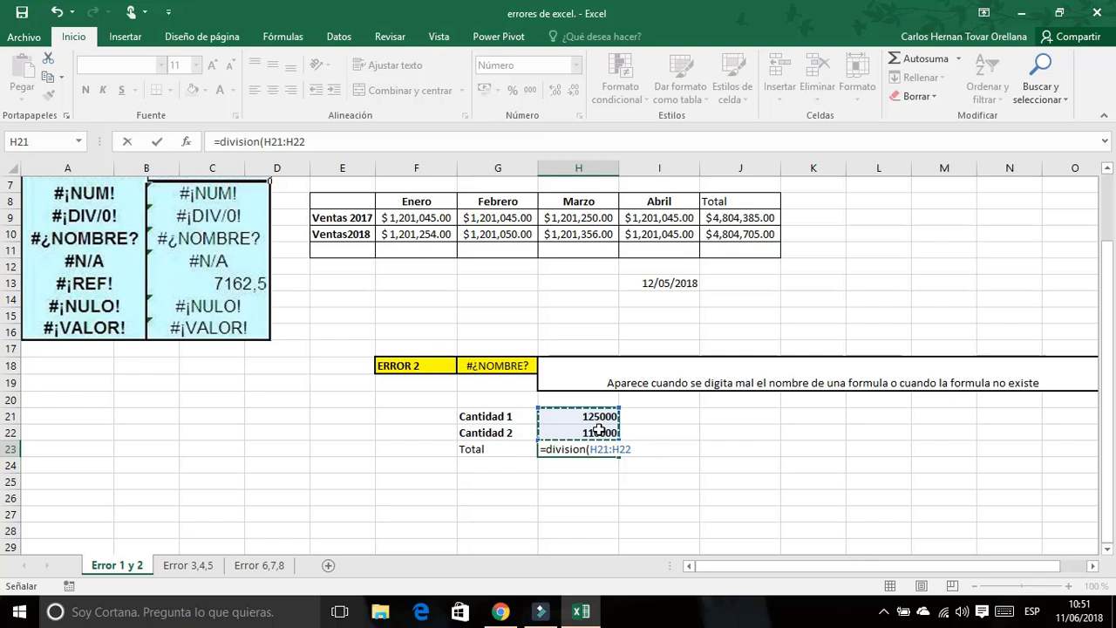
pyautogui.write(')')
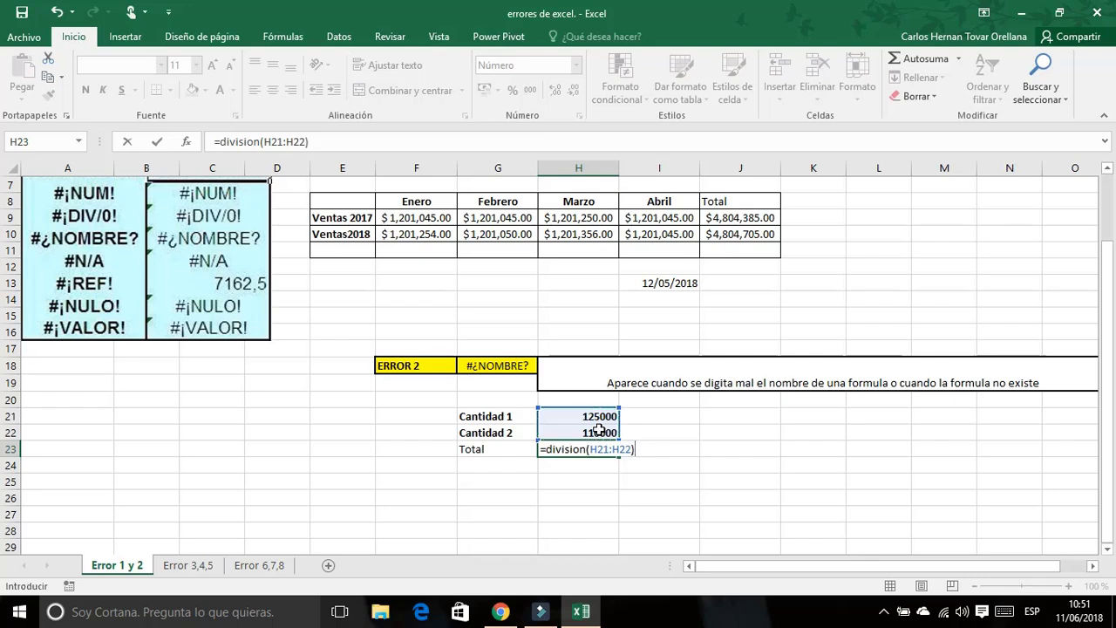
pyautogui.press('Return')
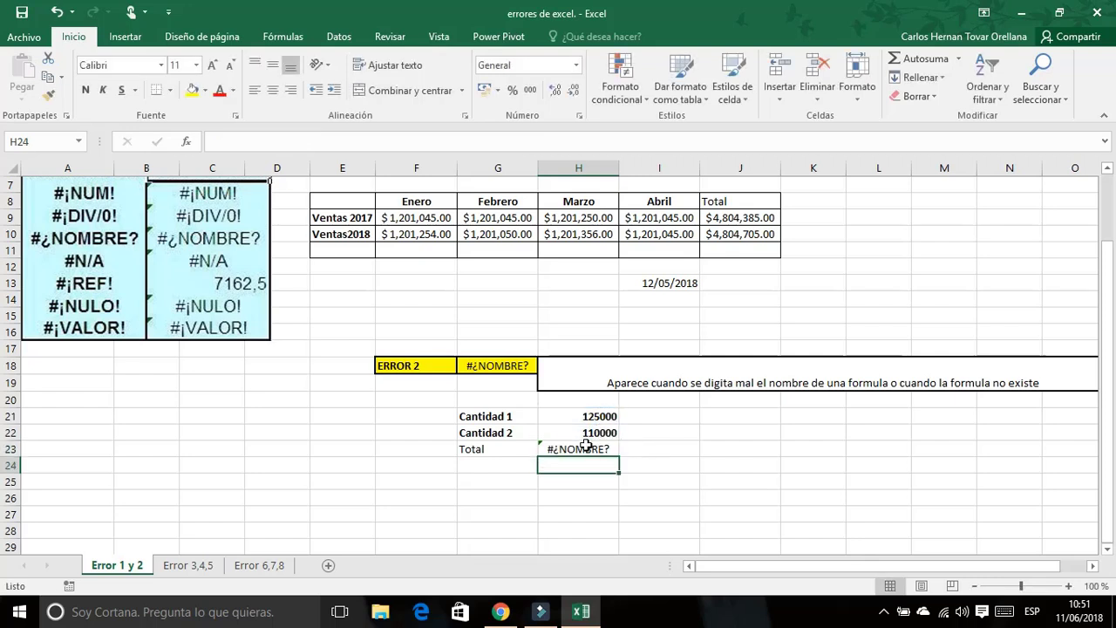
# - Delete the division formula from the Total cell H23
pyautogui.click(584, 447)
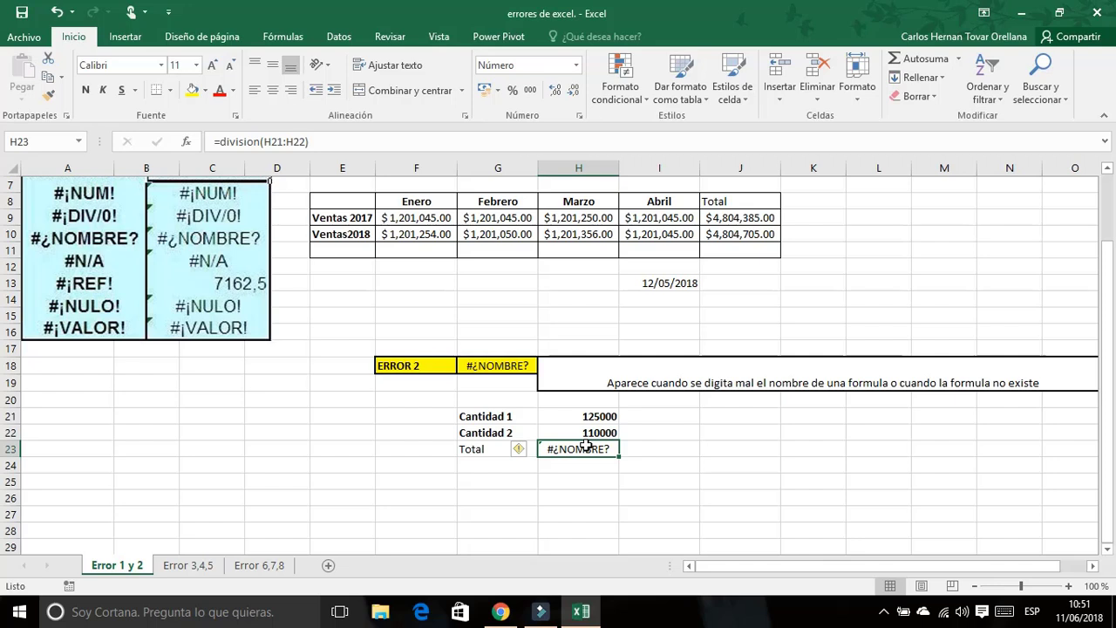
pyautogui.press('Delete')
pyautogui.click(601, 464)
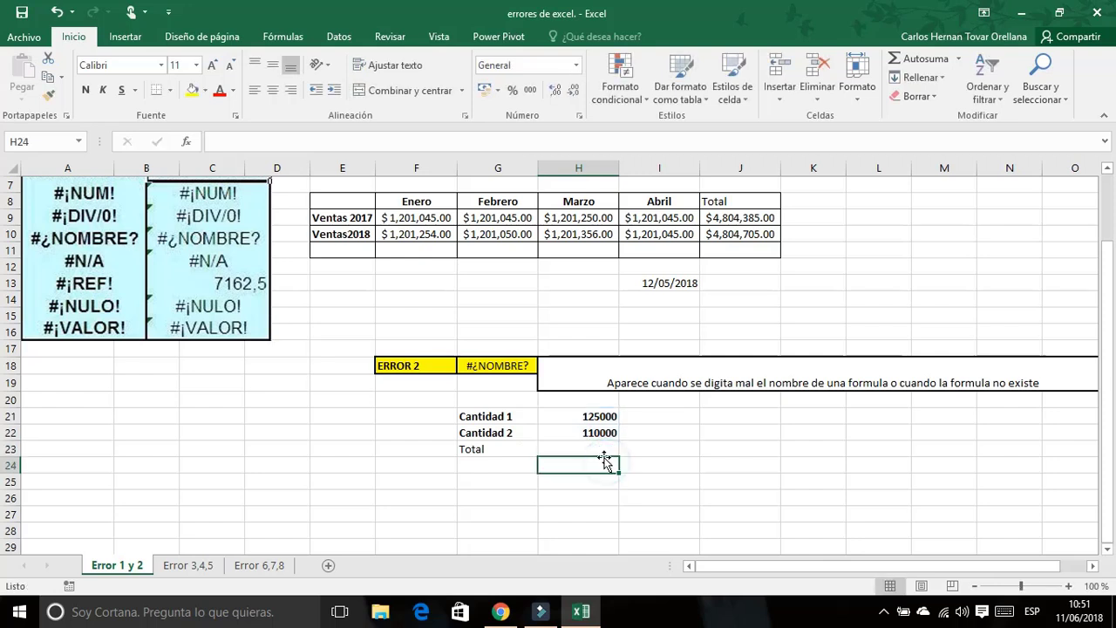
# - Start inserting a function in H23 and look through the Texto, Financiera and Usadas recientemente function categories
pyautogui.click(592, 447)
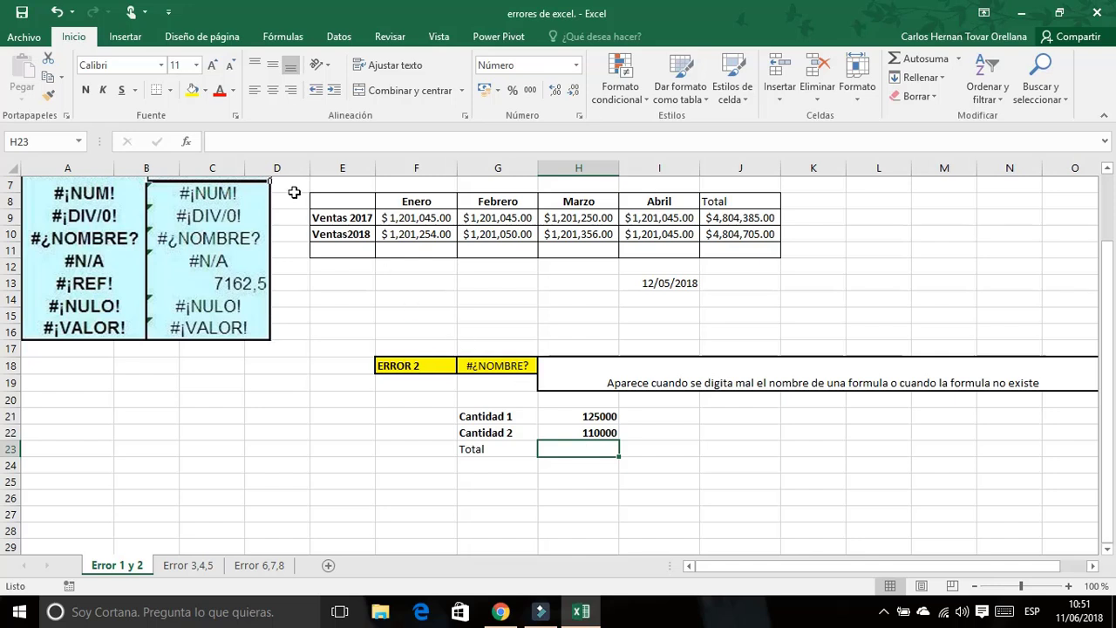
pyautogui.click(186, 142)
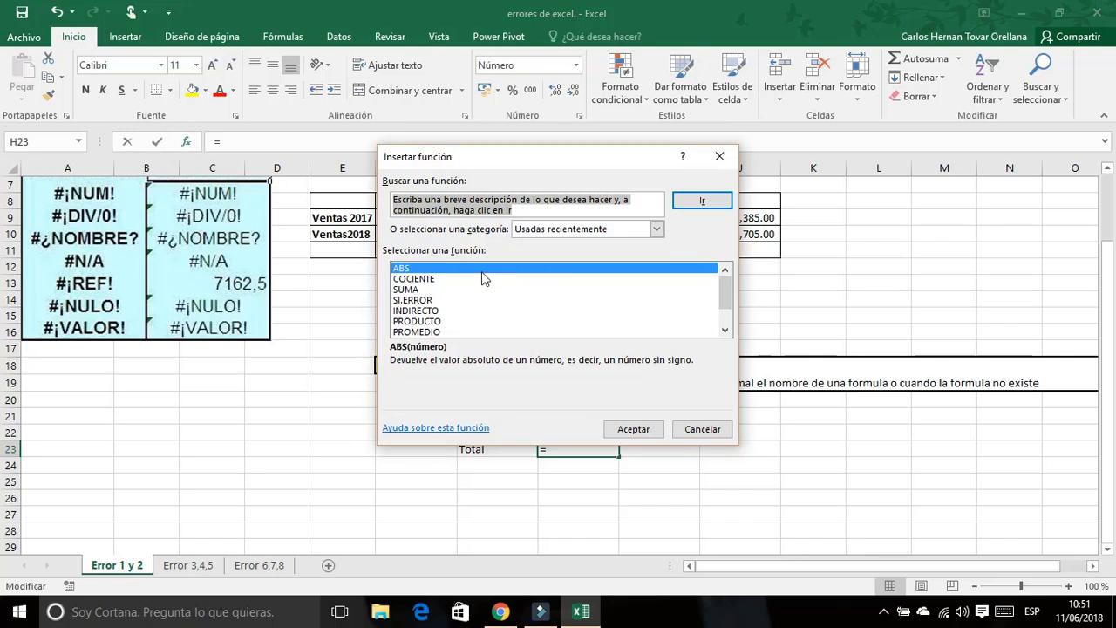
pyautogui.click(657, 229)
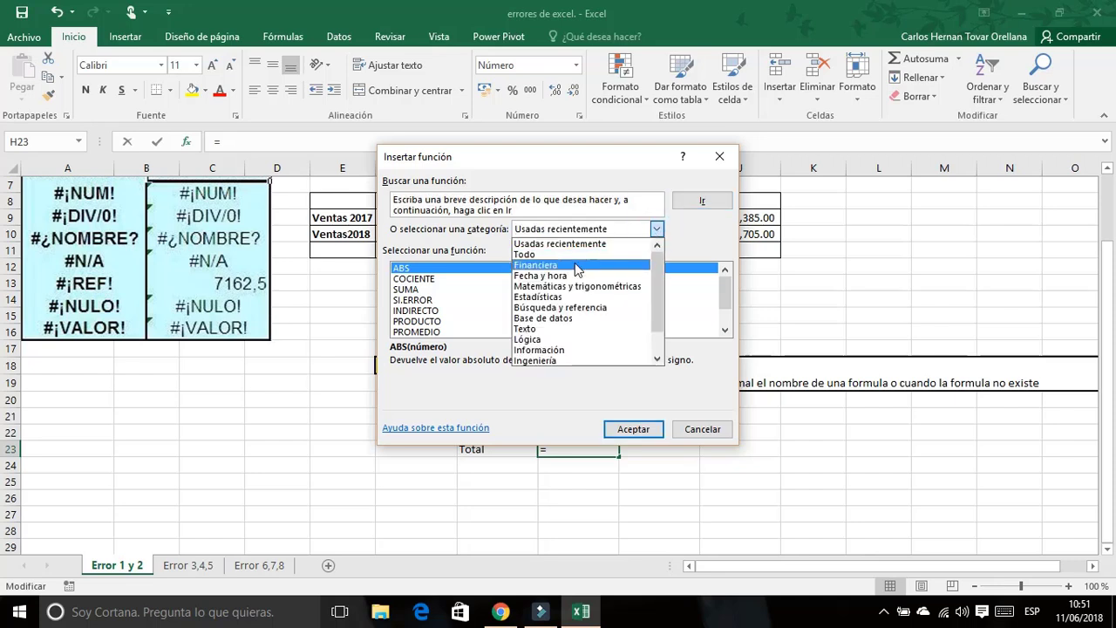
pyautogui.click(565, 330)
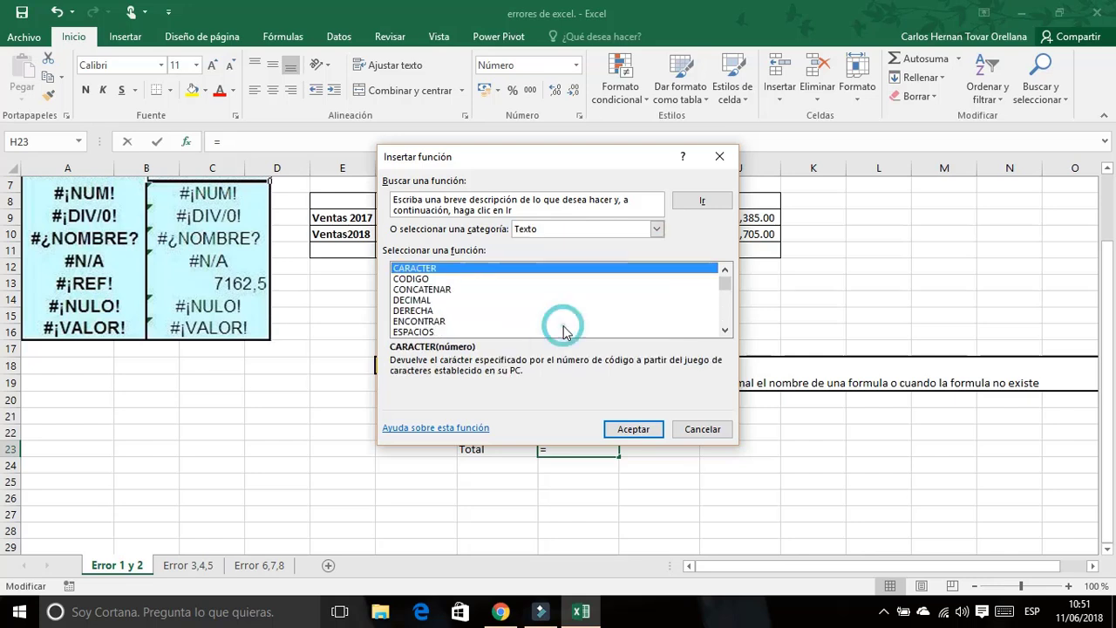
pyautogui.click(657, 228)
pyautogui.click(593, 260)
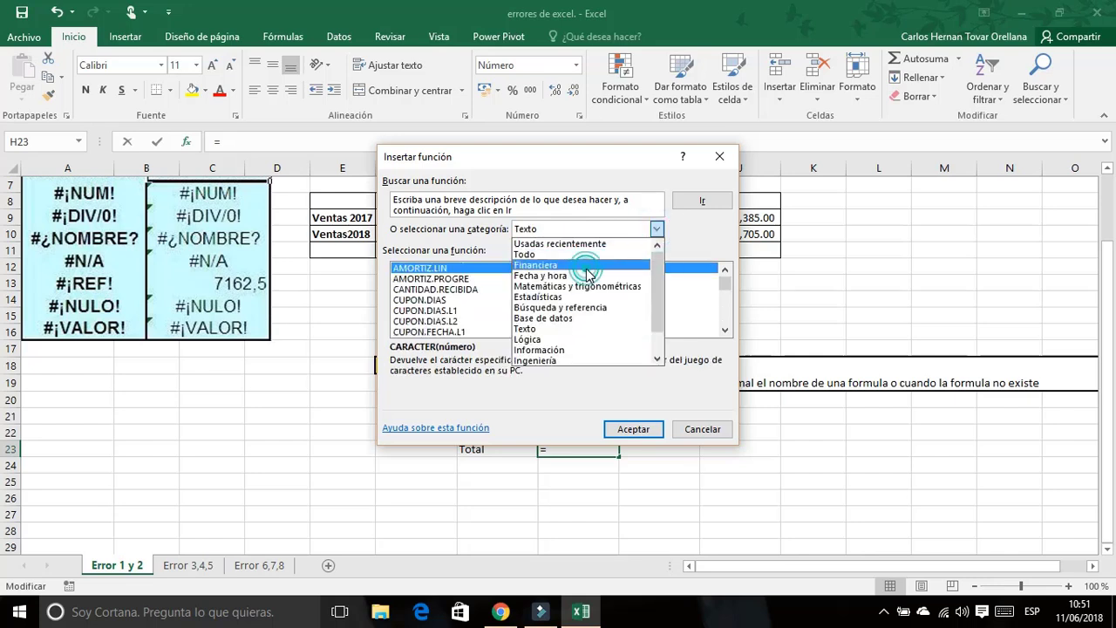
pyautogui.click(657, 228)
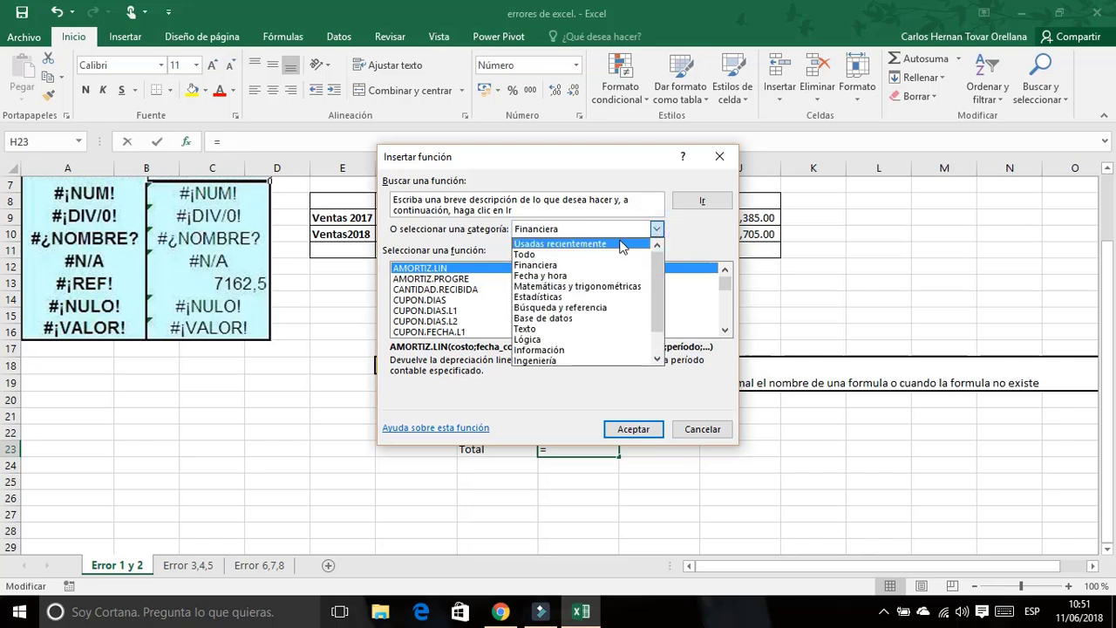
pyautogui.click(581, 244)
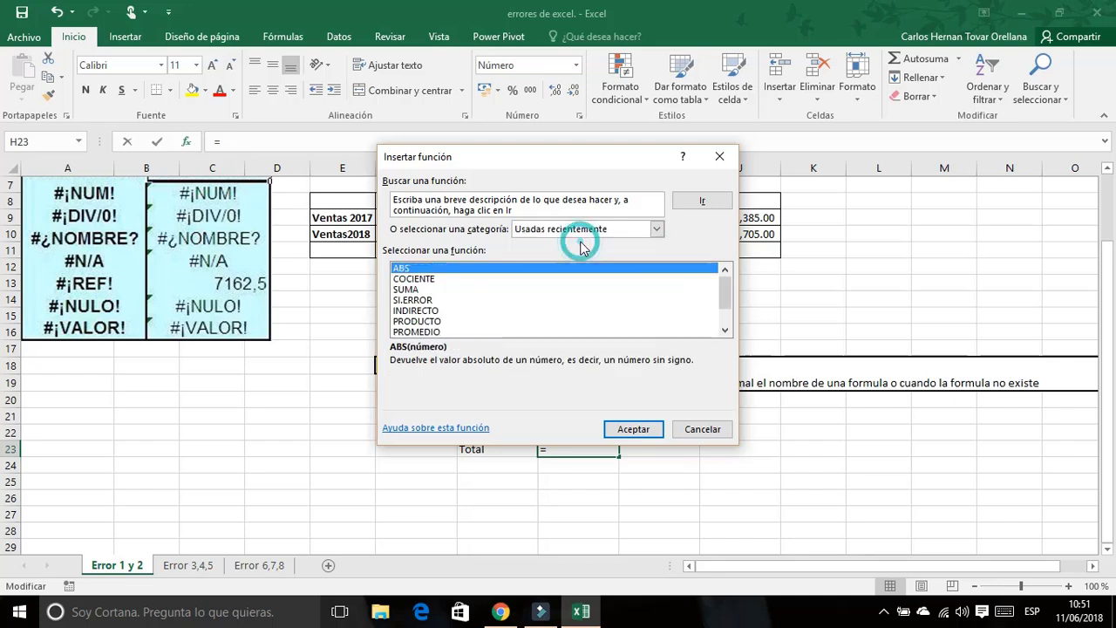
pyautogui.click(534, 214)
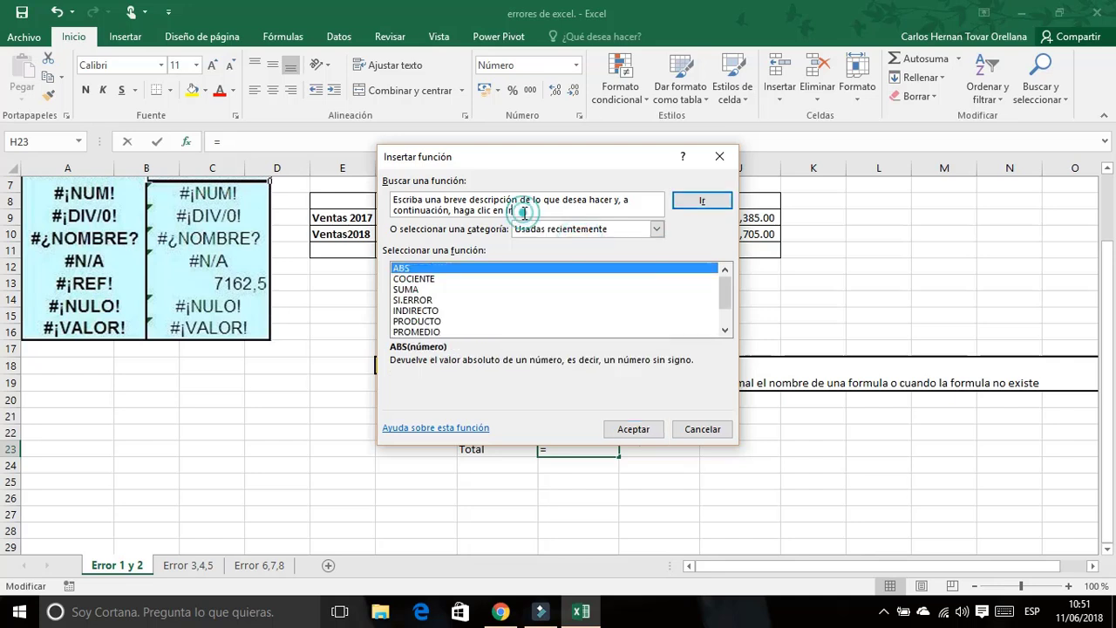
pyautogui.click(656, 228)
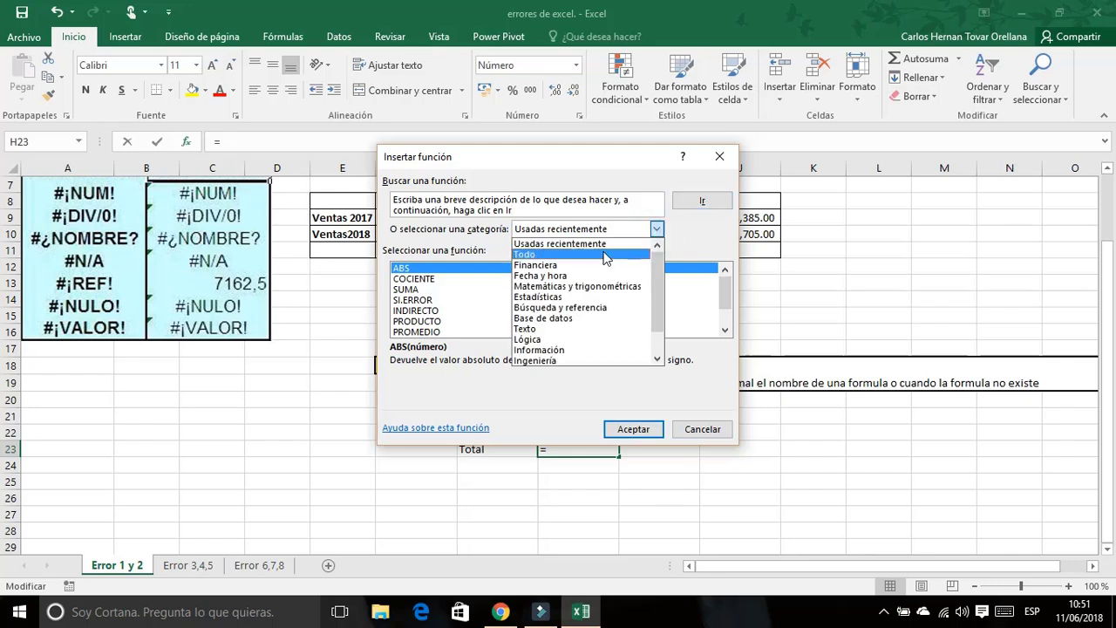
pyautogui.click(583, 247)
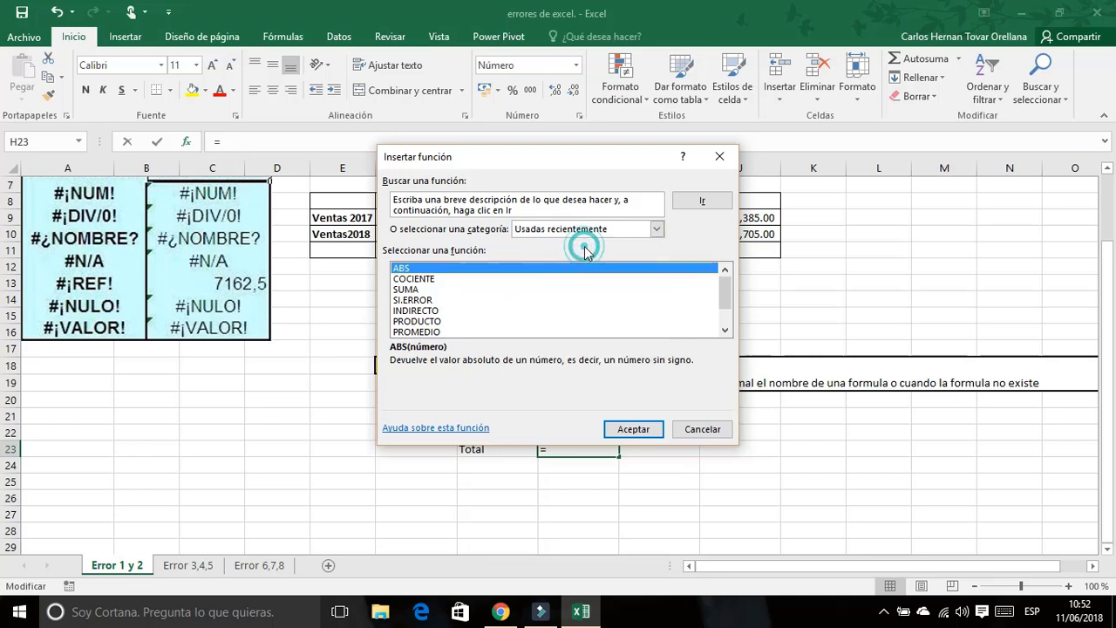
# - Insert the COCIENTE function in H23 with H21 as Numerador and H22 as Denominador
pyautogui.click(434, 278)
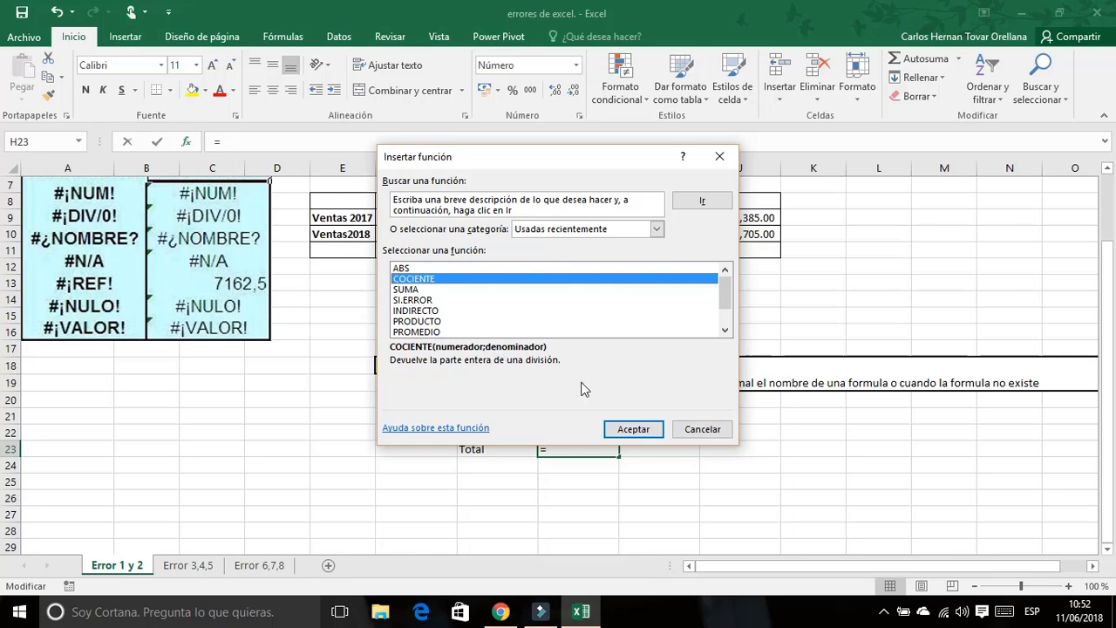
pyautogui.click(639, 431)
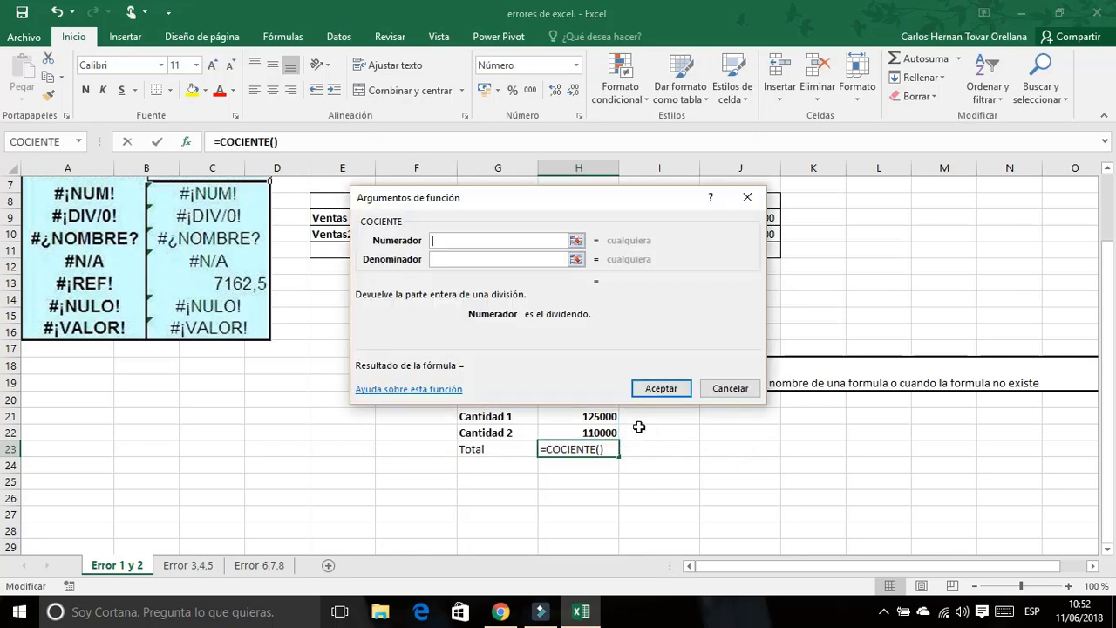
pyautogui.click(576, 416)
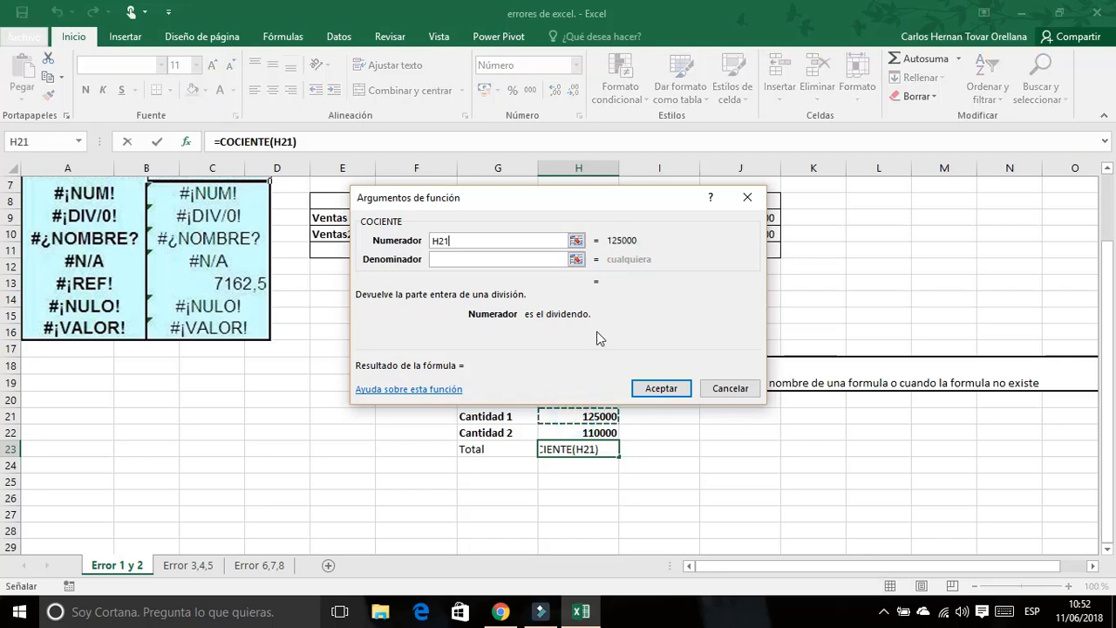
pyautogui.press('Tab')
pyautogui.click(577, 260)
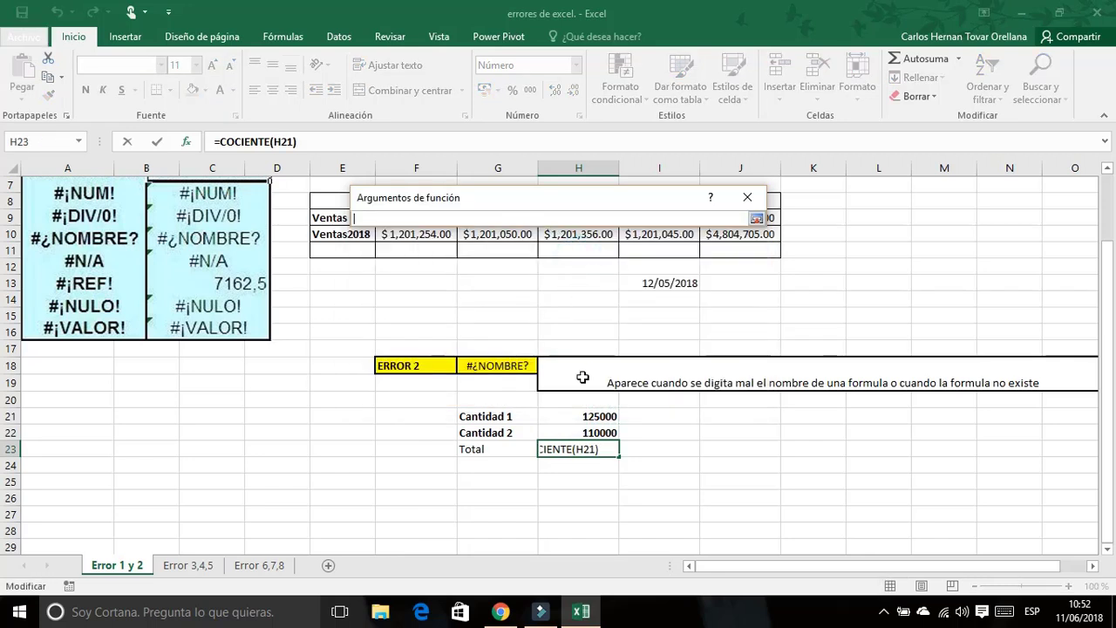
pyautogui.click(586, 429)
pyautogui.press('Return')
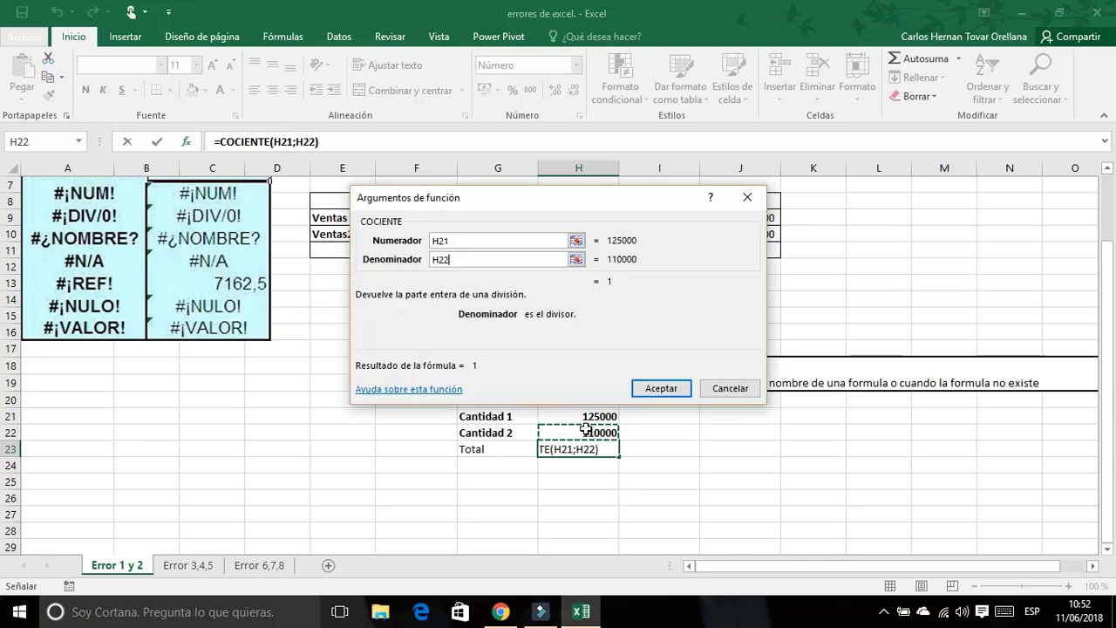
pyautogui.click(660, 389)
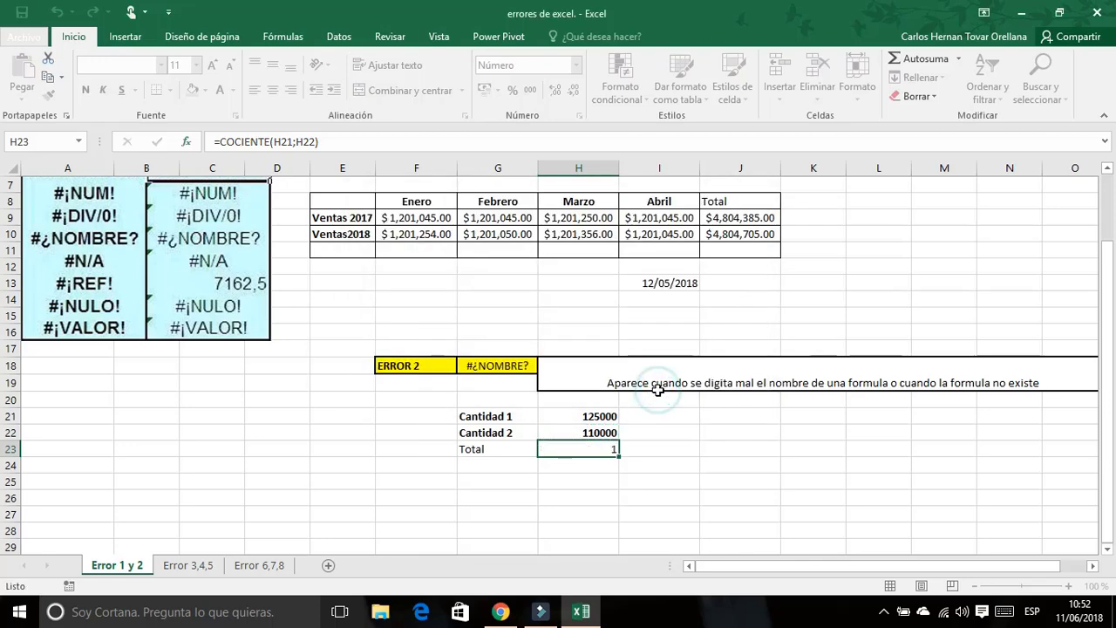
pyautogui.click(631, 469)
pyautogui.click(591, 450)
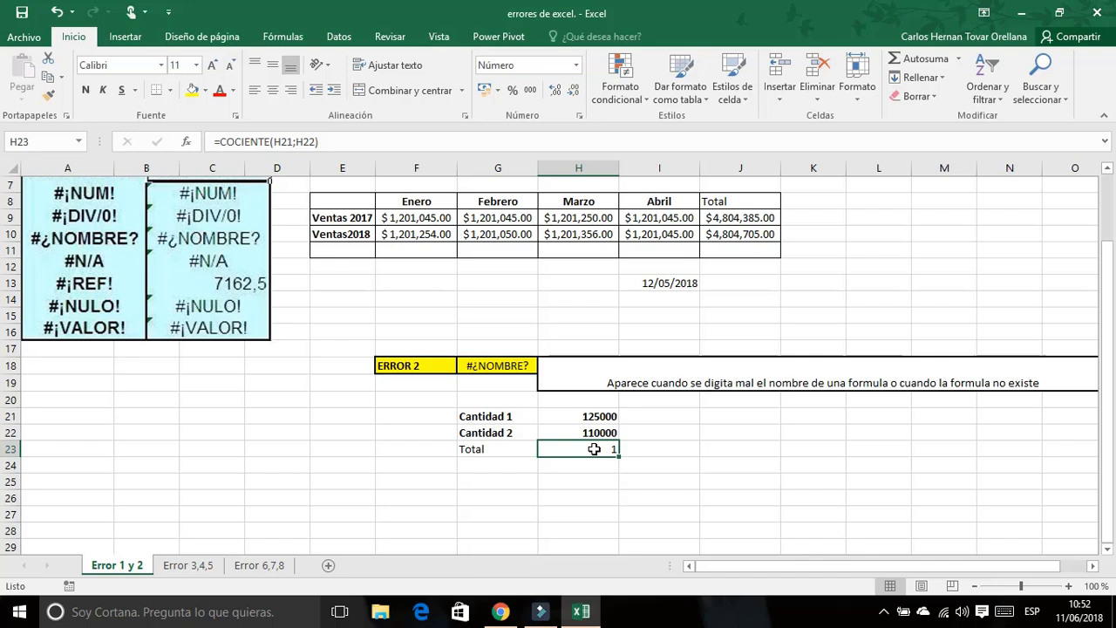
# - Start inserting a function in H25, browse the Todo function category and the category list, and cancel the insertion
pyautogui.click(548, 481)
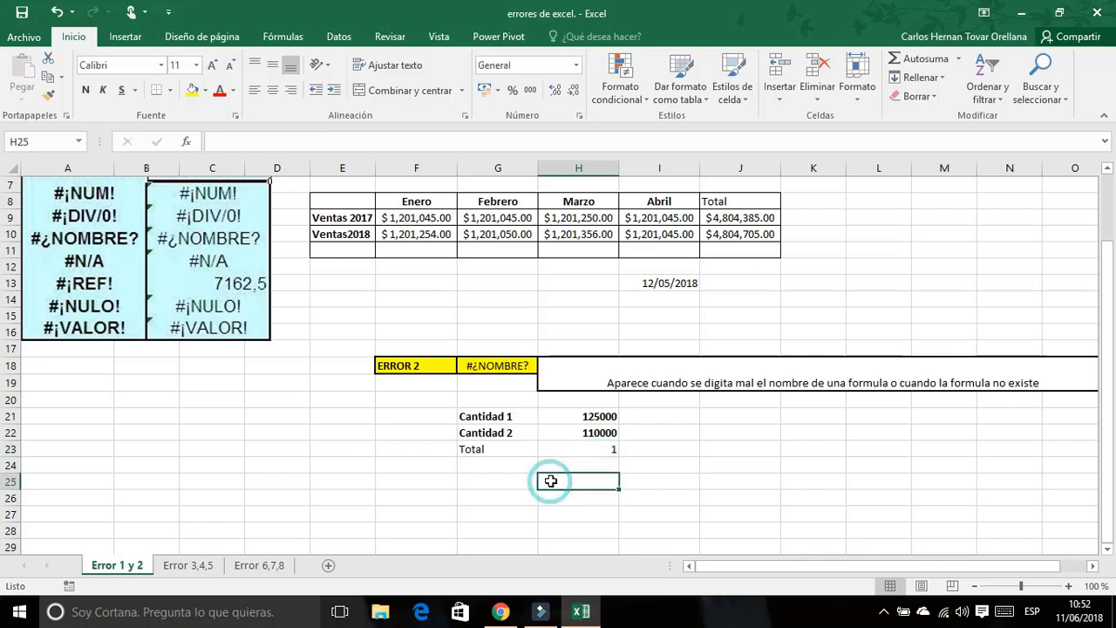
pyautogui.click(186, 141)
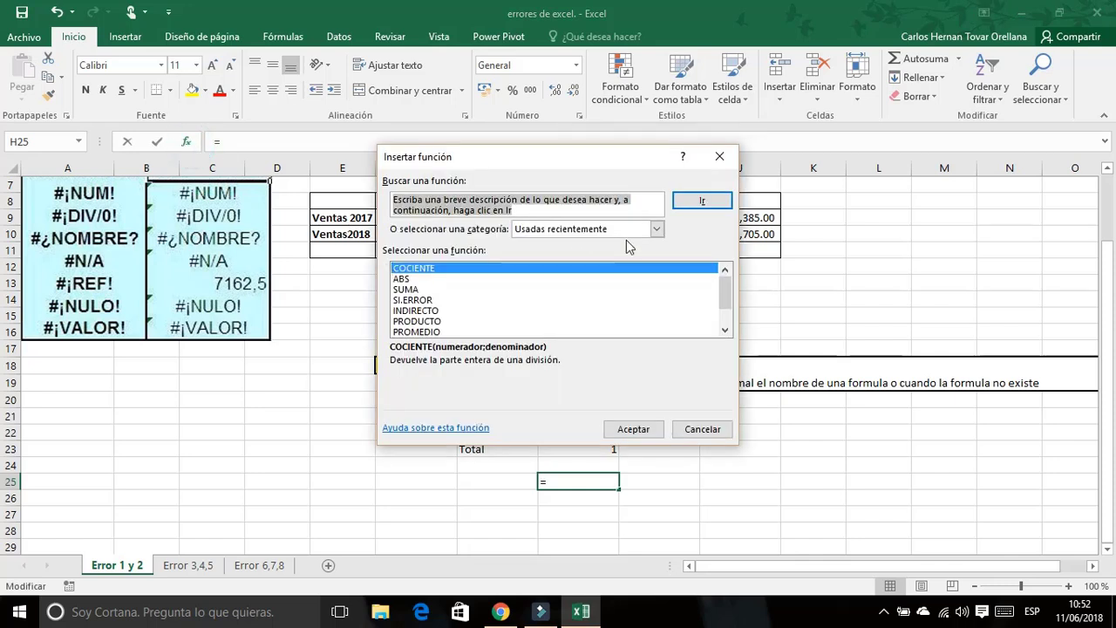
pyautogui.click(657, 229)
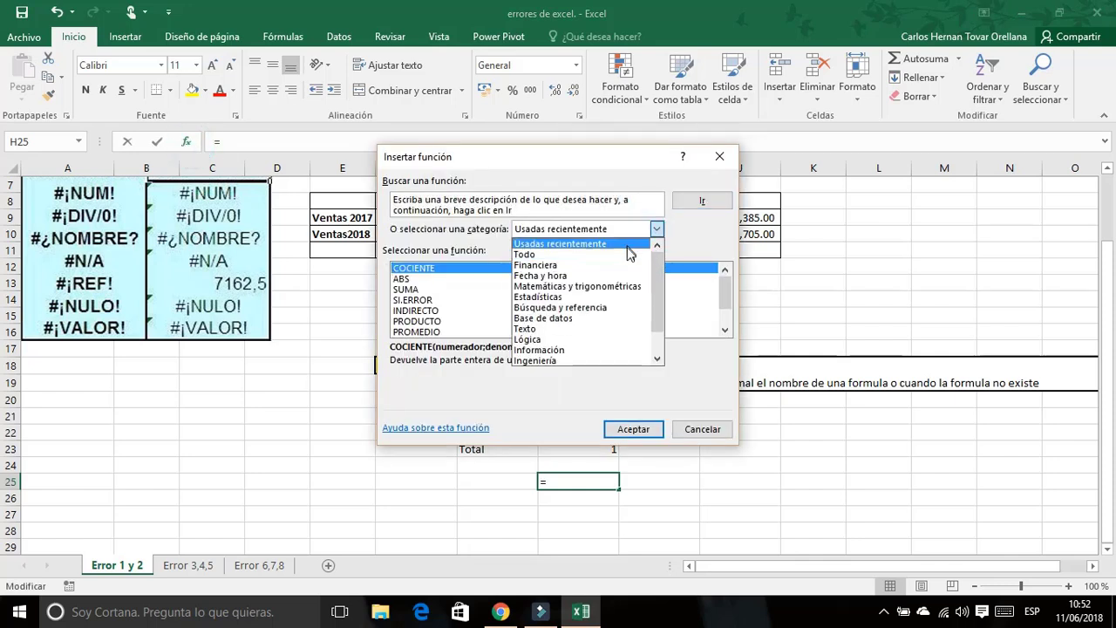
pyautogui.click(623, 255)
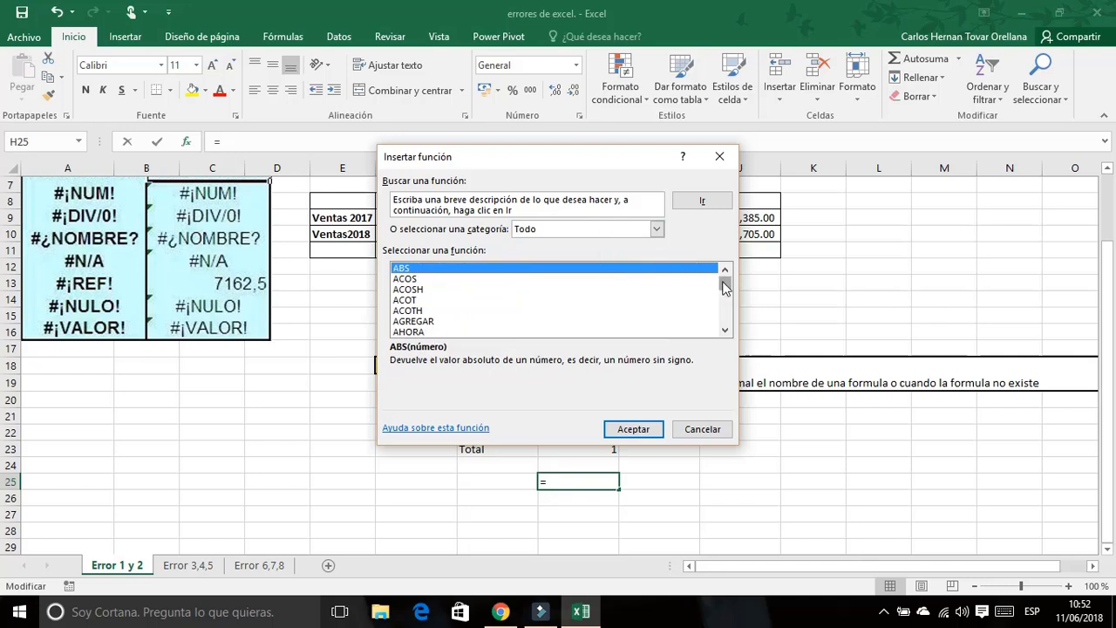
pyautogui.moveTo(724, 281)
pyautogui.mouseDown()
pyautogui.moveTo(725, 300)
pyautogui.moveTo(725, 283)
pyautogui.mouseUp()
pyautogui.click(657, 229)
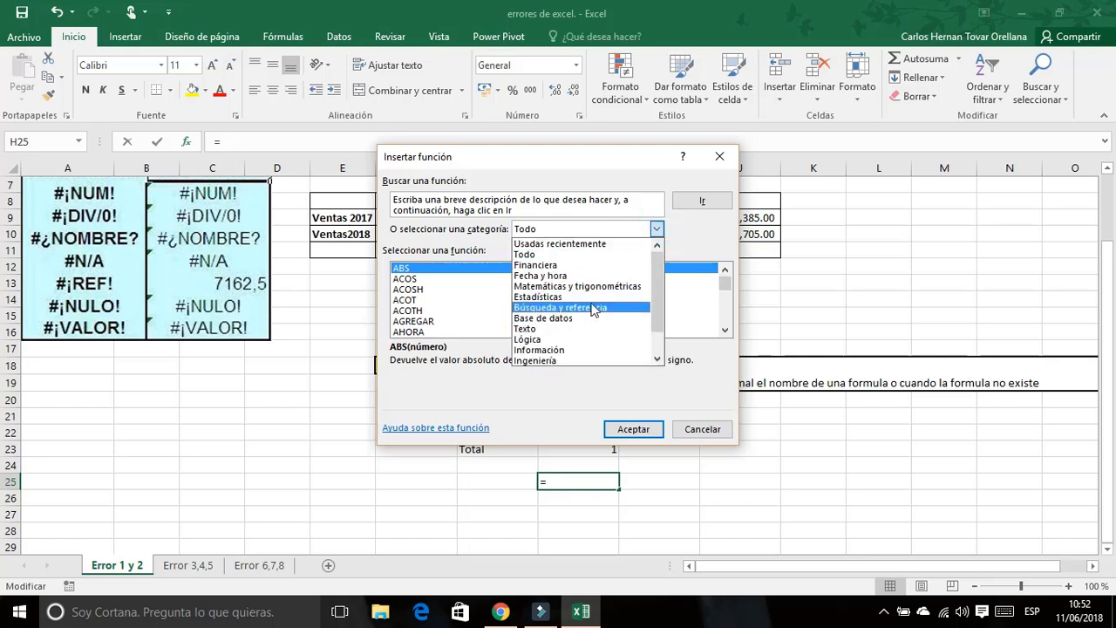
pyautogui.click(710, 429)
pyautogui.click(555, 502)
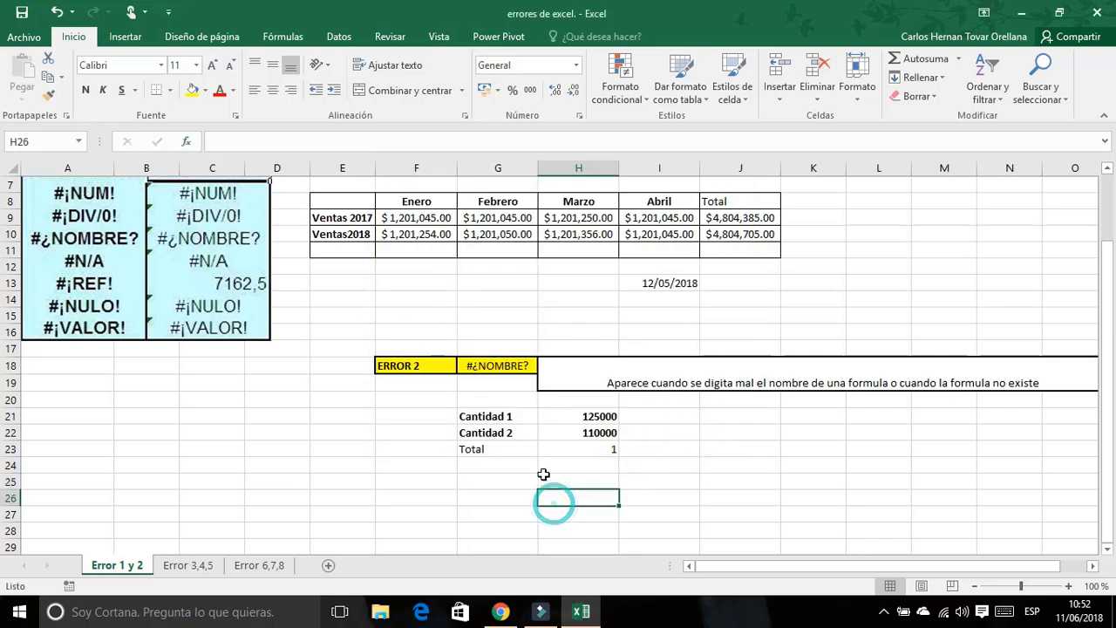
pyautogui.click(540, 471)
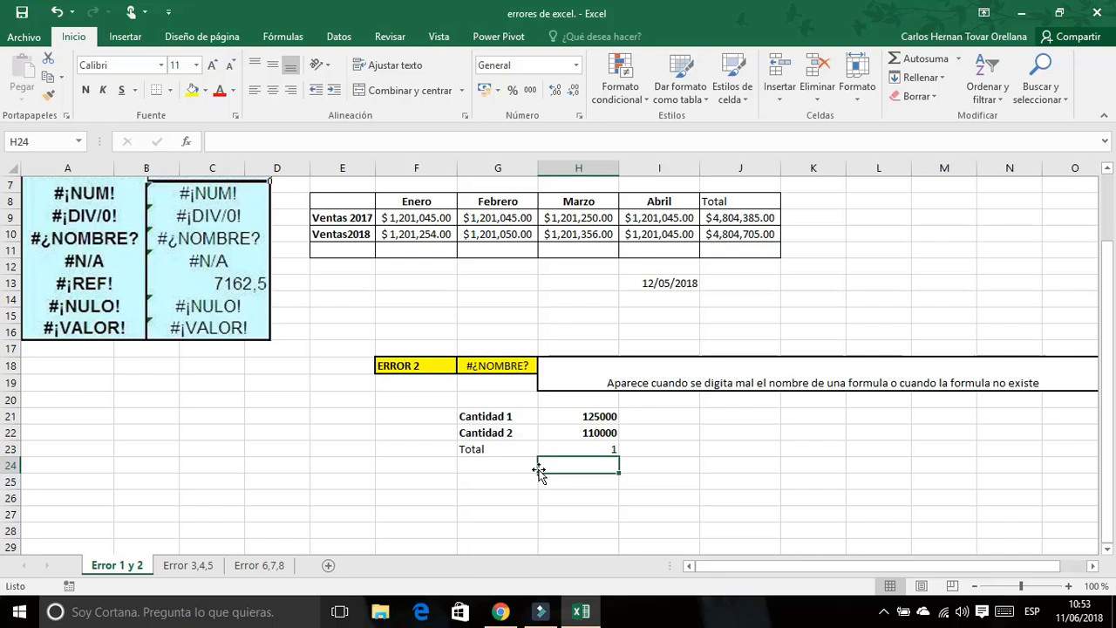
# - On the Error 3,4,5 sheet, enter =L5+M5+N5 in the Ventas 2015 Total cell O5
pyautogui.click(188, 568)
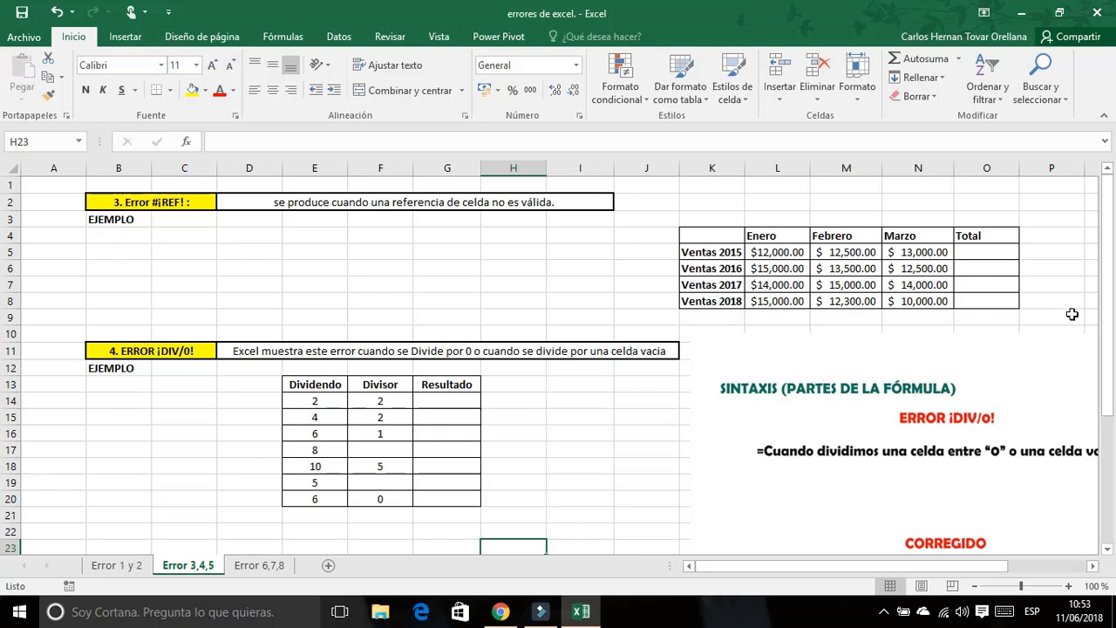
pyautogui.moveTo(1109, 319); pyautogui.dragTo(1110, 286)
pyautogui.click(959, 252)
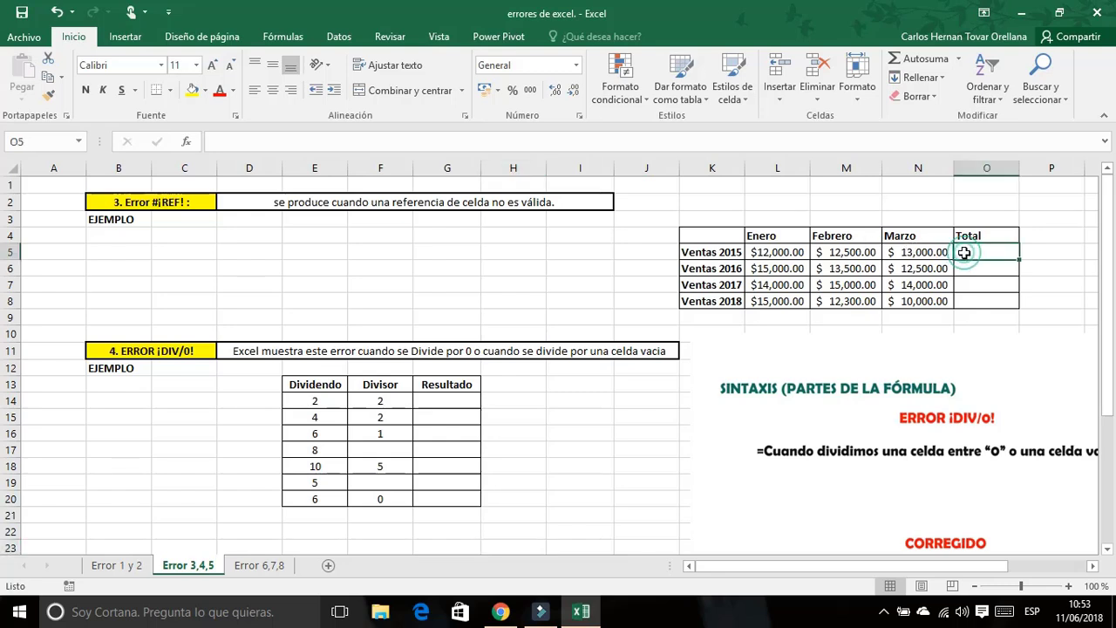
pyautogui.write('=')
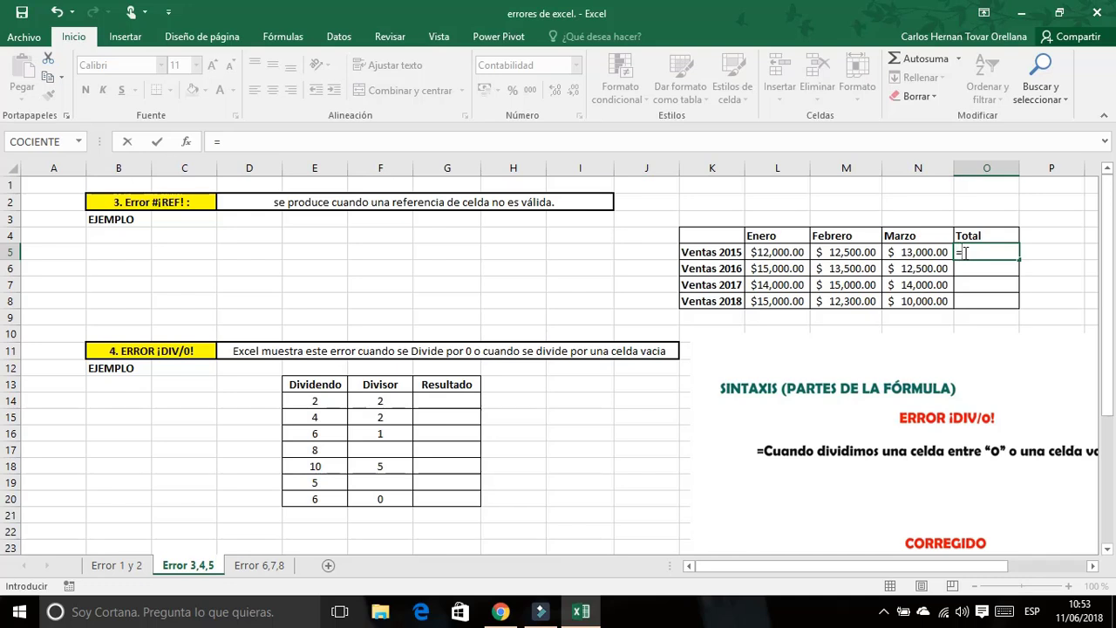
pyautogui.click(778, 251)
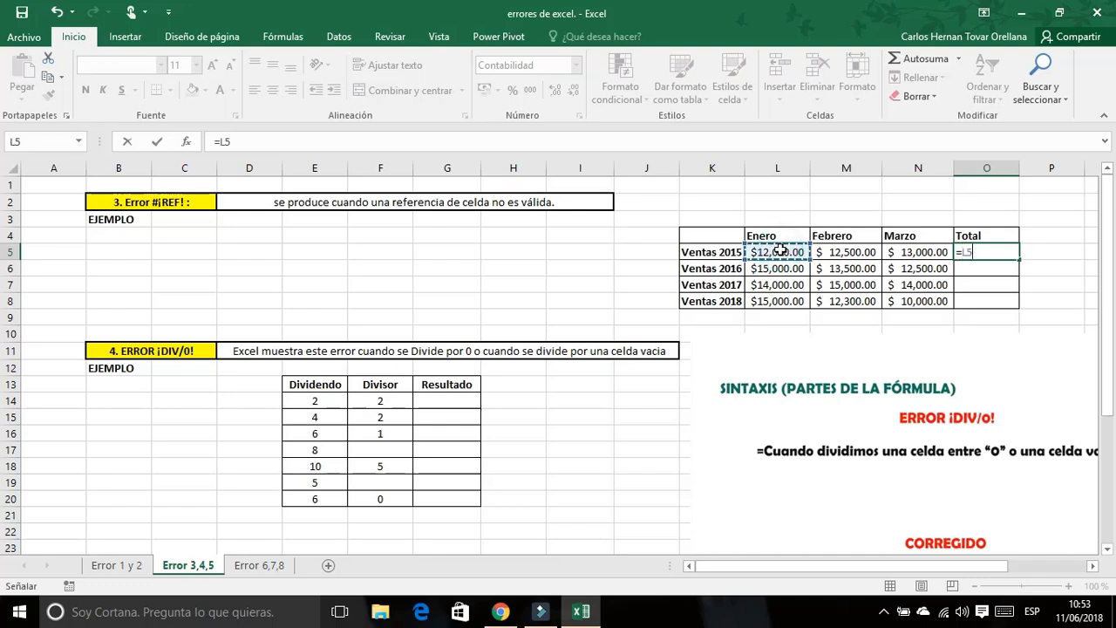
pyautogui.write('+')
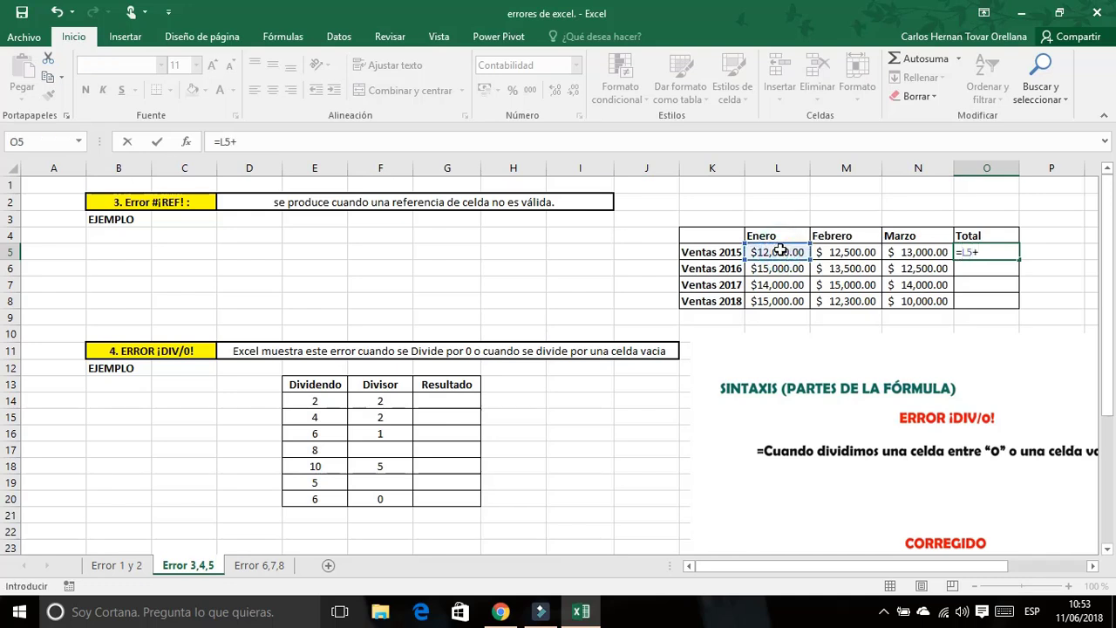
pyautogui.click(829, 252)
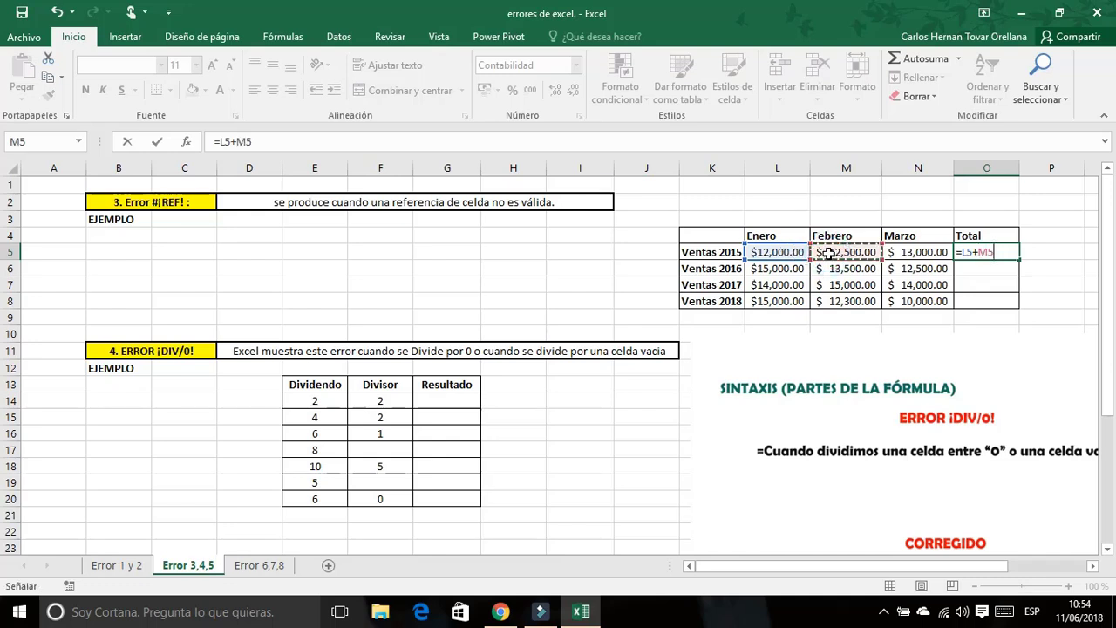
pyautogui.write('+')
pyautogui.click(905, 252)
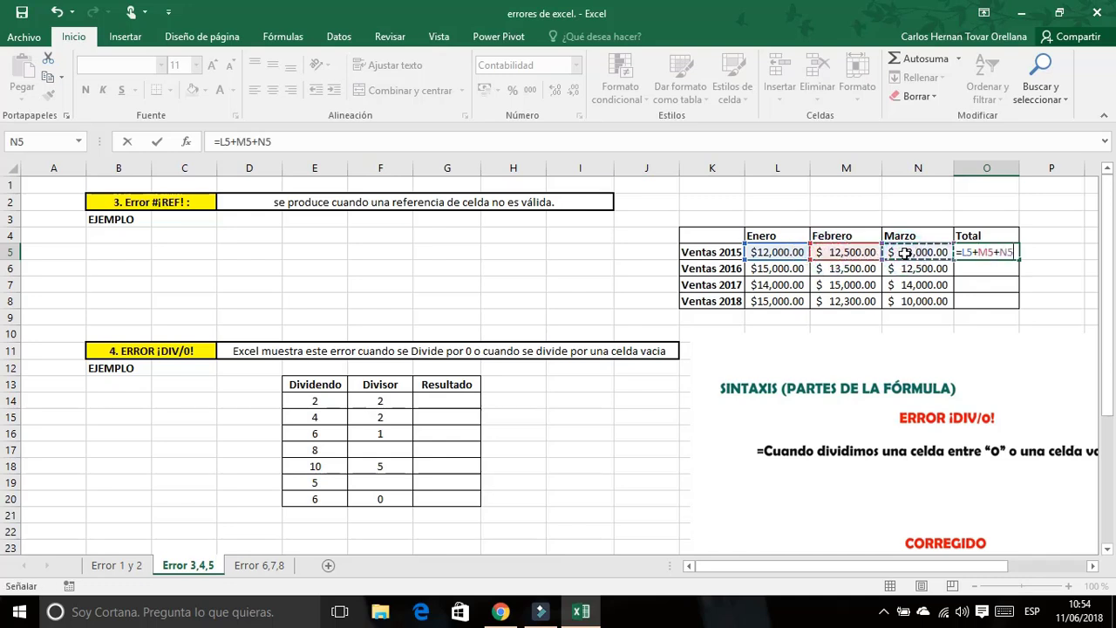
pyautogui.press('Return')
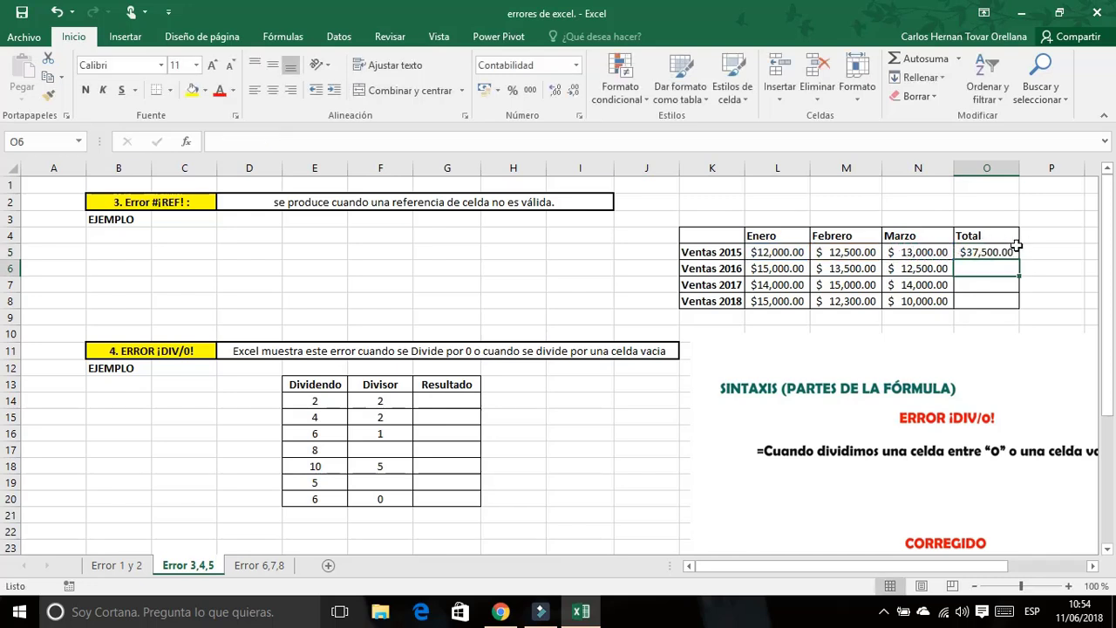
# - Fill the addition formula from O5 down to O8 for the remaining sales years
pyautogui.click(1015, 249)
pyautogui.moveTo(1019, 259); pyautogui.dragTo(1016, 306)
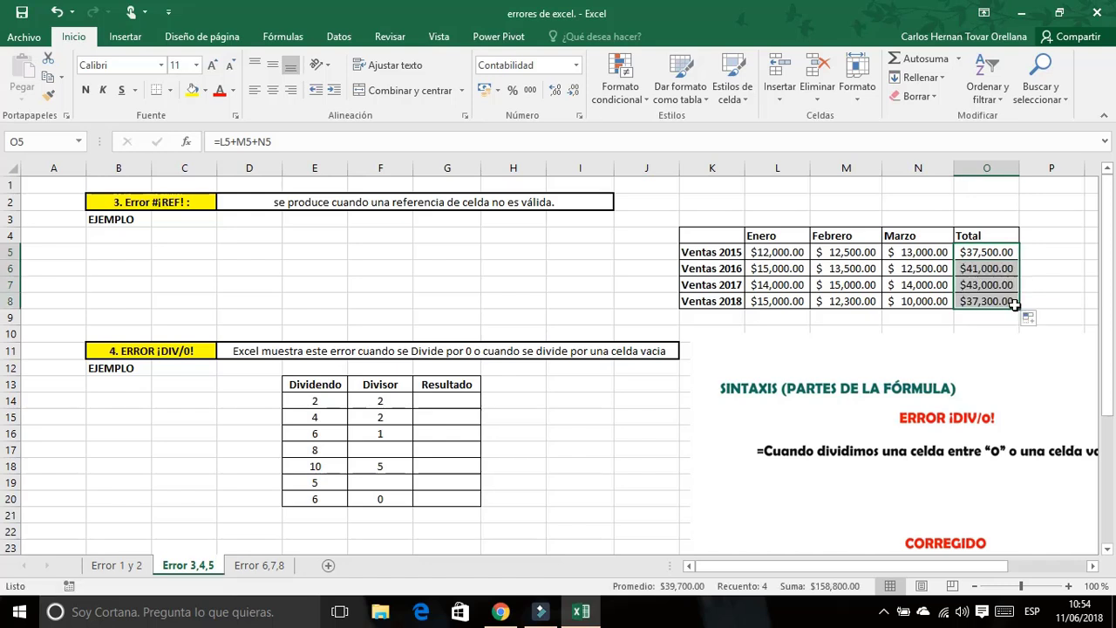
pyautogui.click(1044, 284)
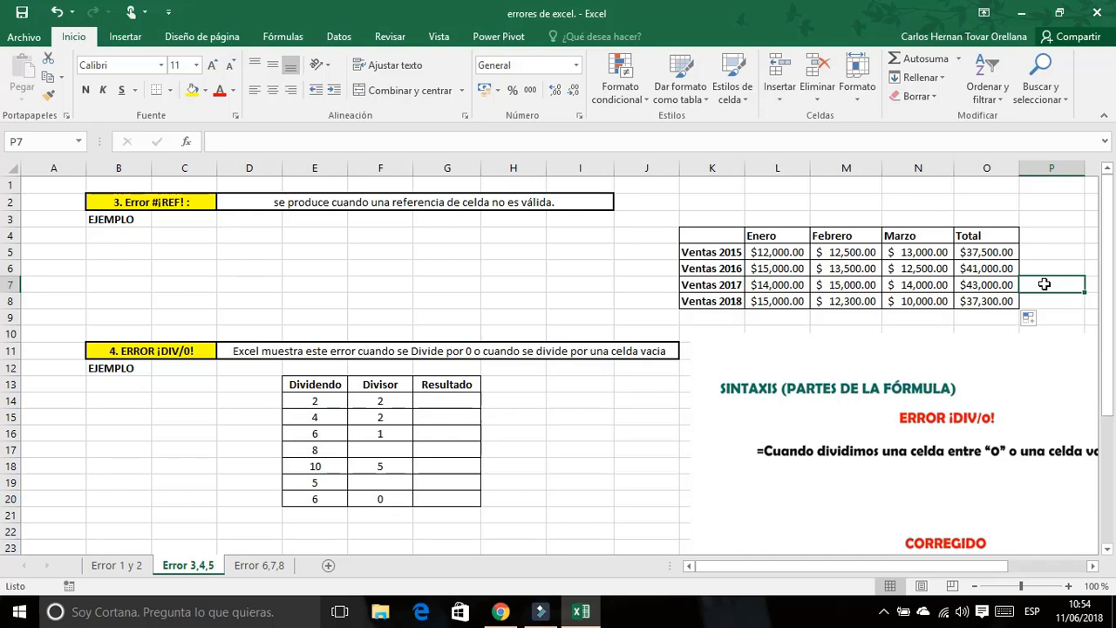
# - Delete the Febrero column to inspect the formulas in the Total column, and undo the deletion
pyautogui.click(853, 167)
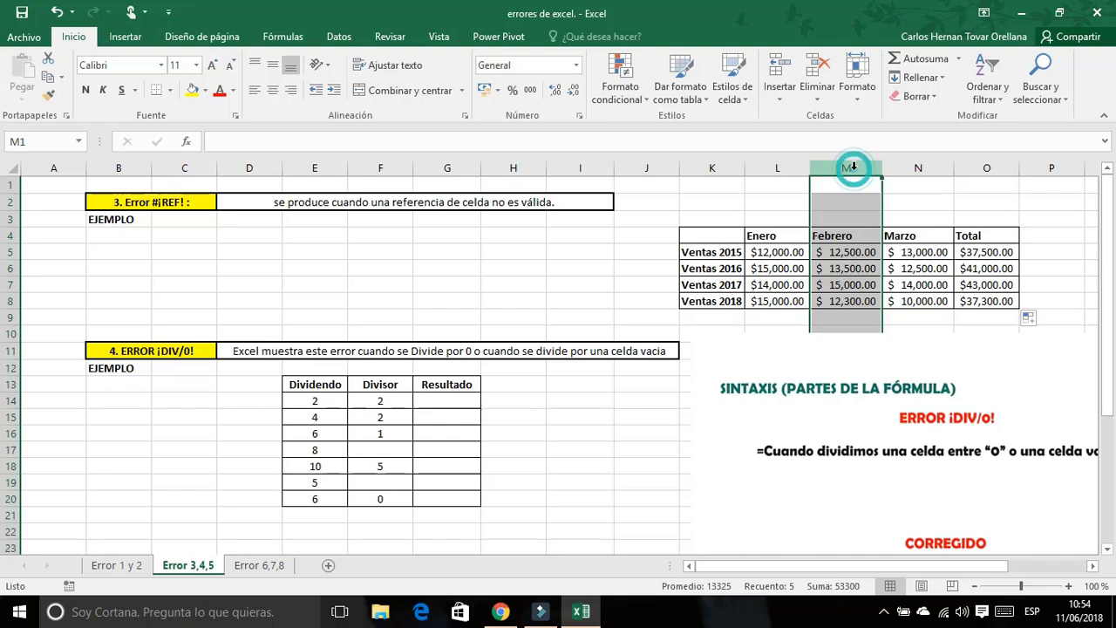
pyautogui.rightClick(853, 167)
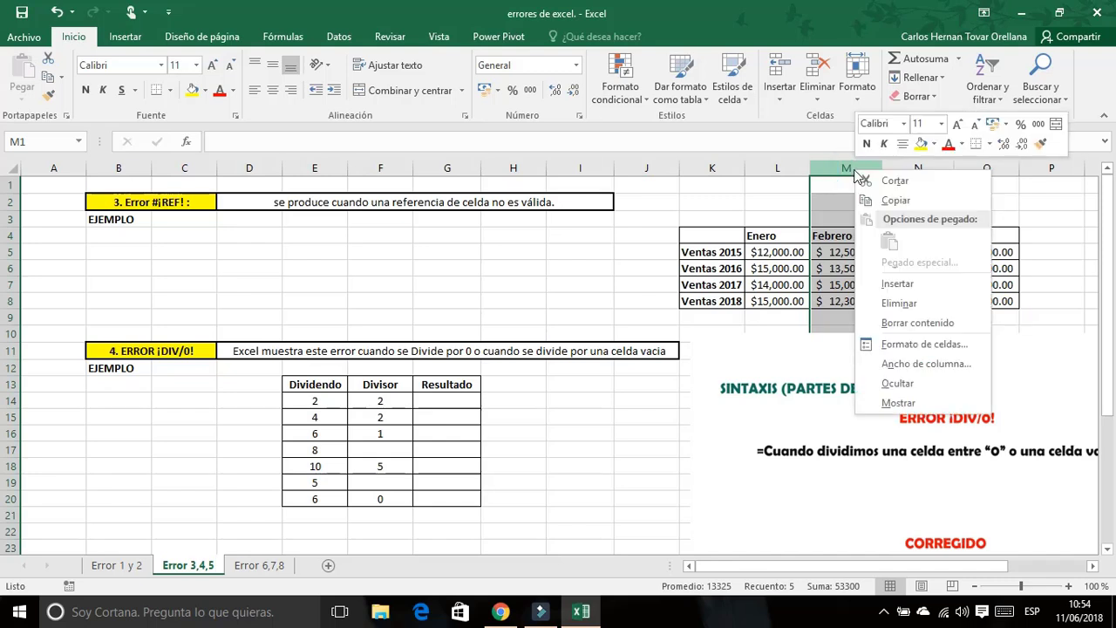
pyautogui.click(905, 302)
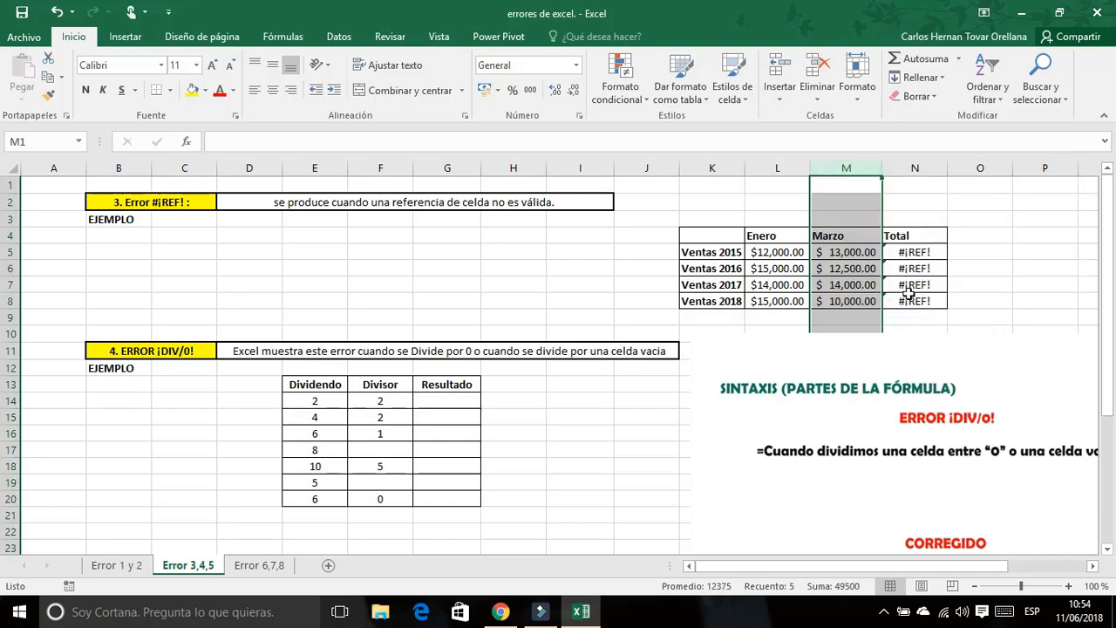
pyautogui.click(908, 286)
pyautogui.click(915, 251)
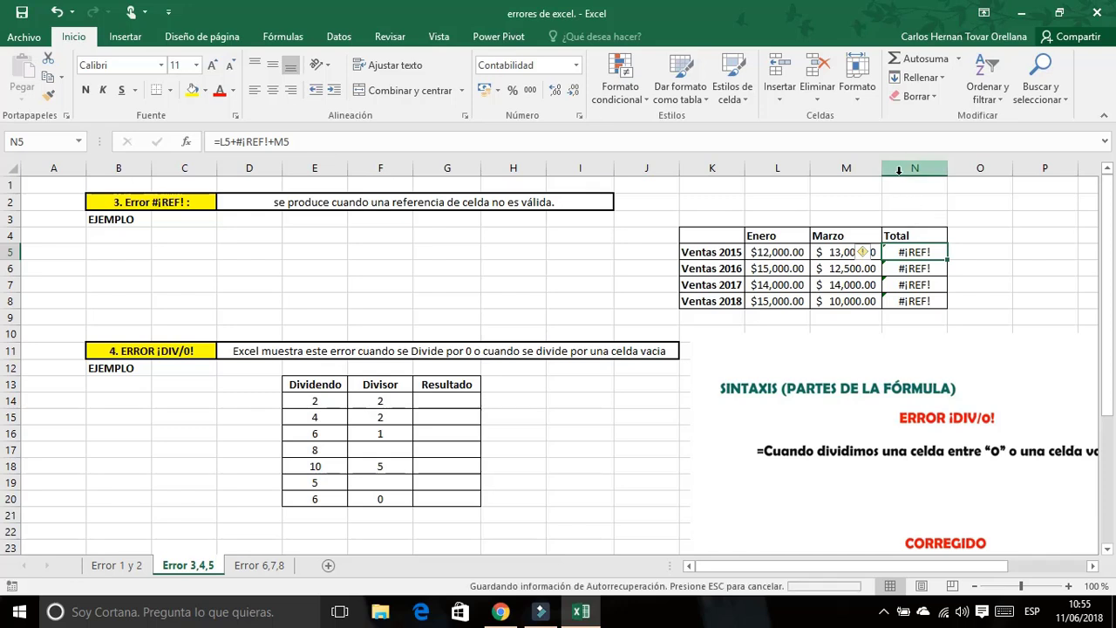
pyautogui.hotkey('ctrl', 'z')
# - Clear the contents of the Total cells O5:O8
pyautogui.click(1005, 251)
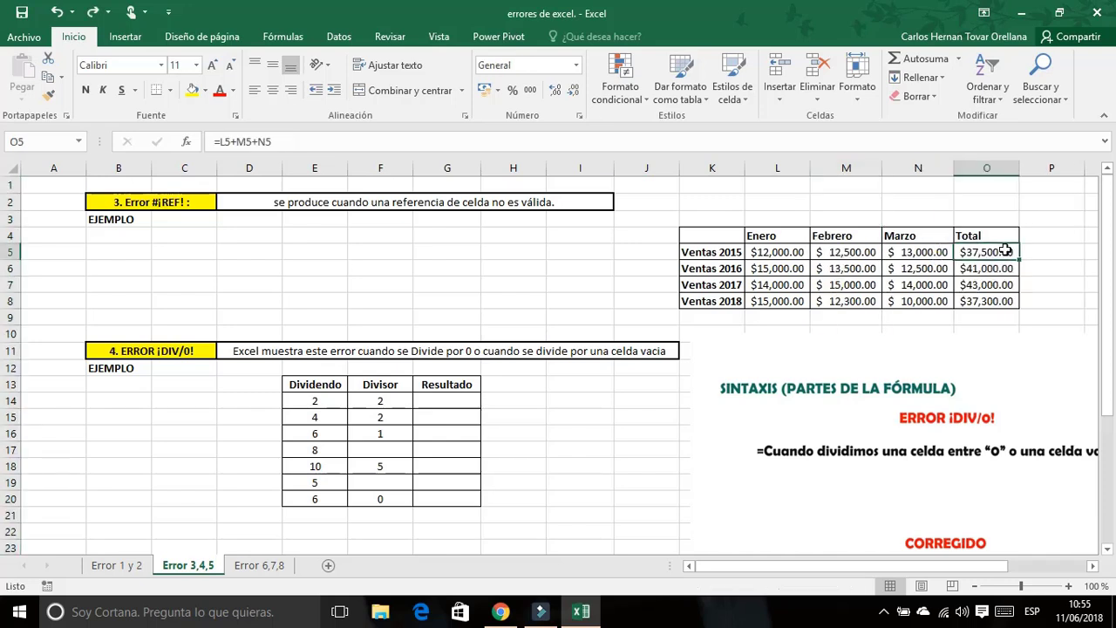
pyautogui.moveTo(998, 255); pyautogui.dragTo(992, 300)
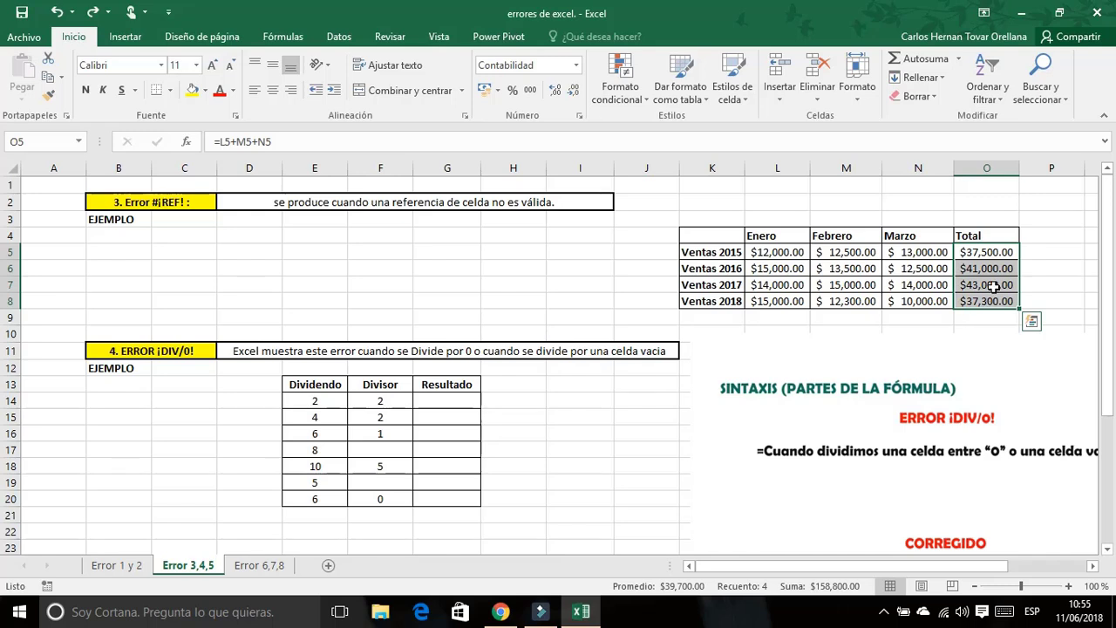
pyautogui.rightClick(992, 275)
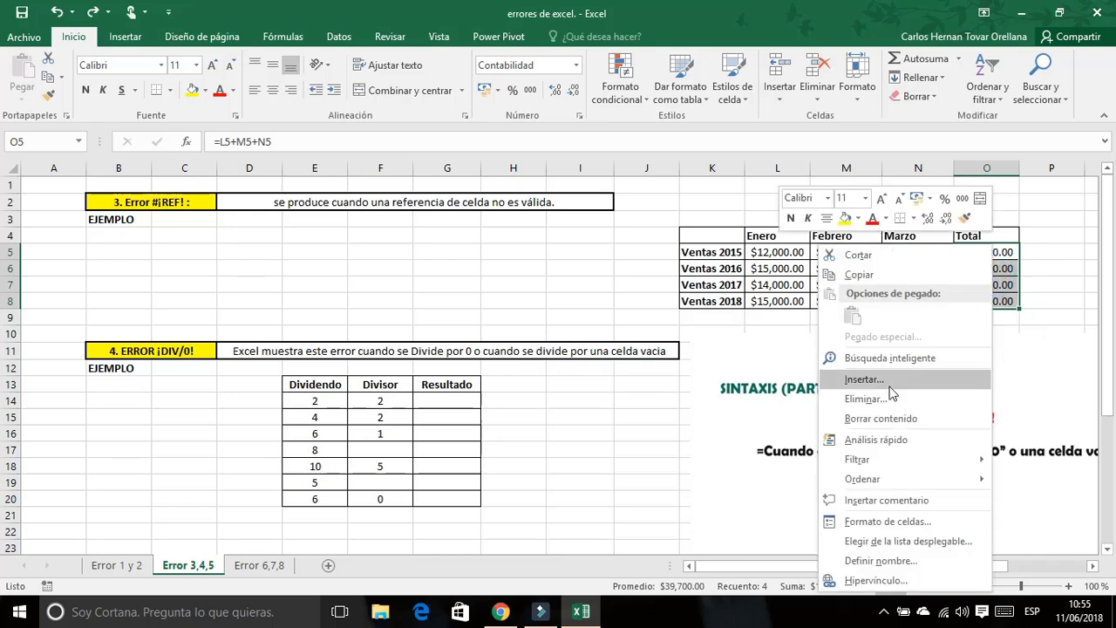
pyautogui.click(876, 418)
pyautogui.click(962, 347)
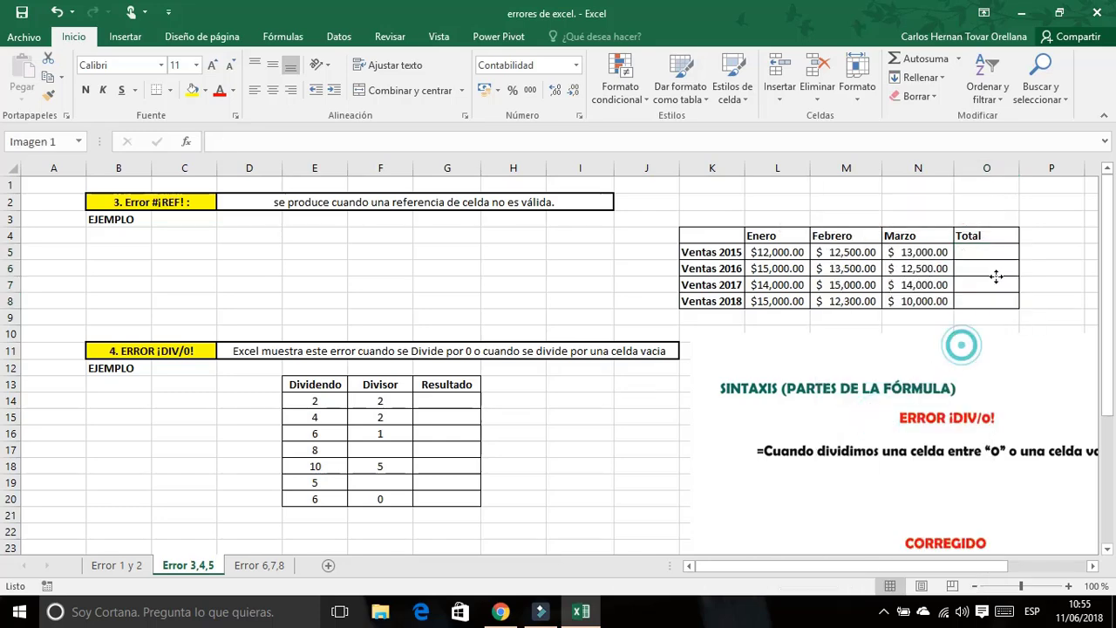
# - Enter =SUMA(L5:N5) in the Ventas 2015 Total cell O5
pyautogui.click(994, 256)
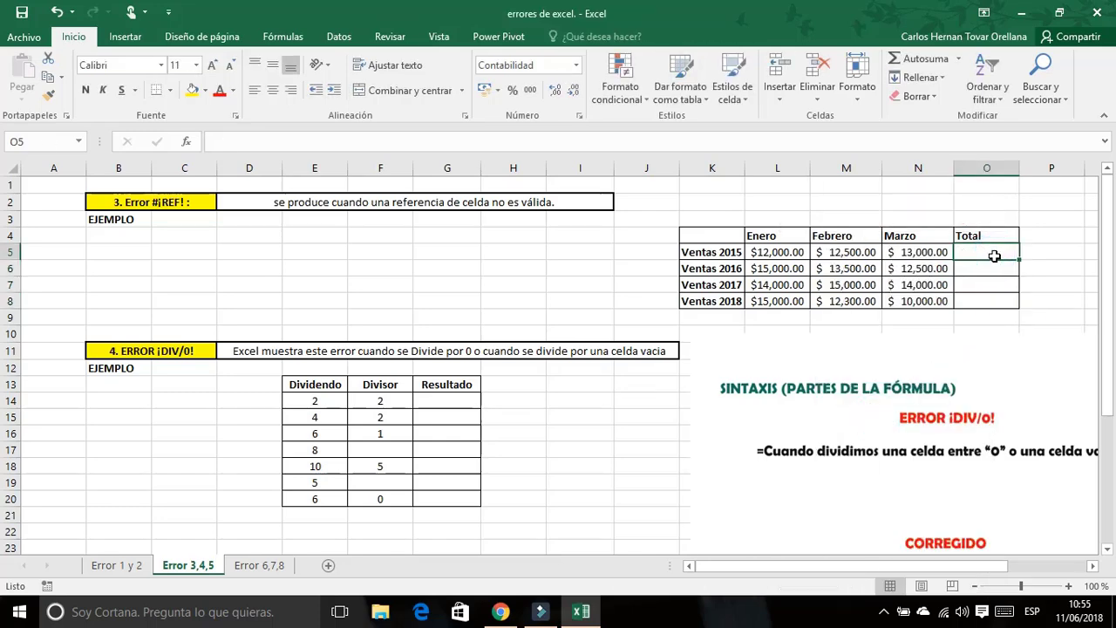
pyautogui.write('=')
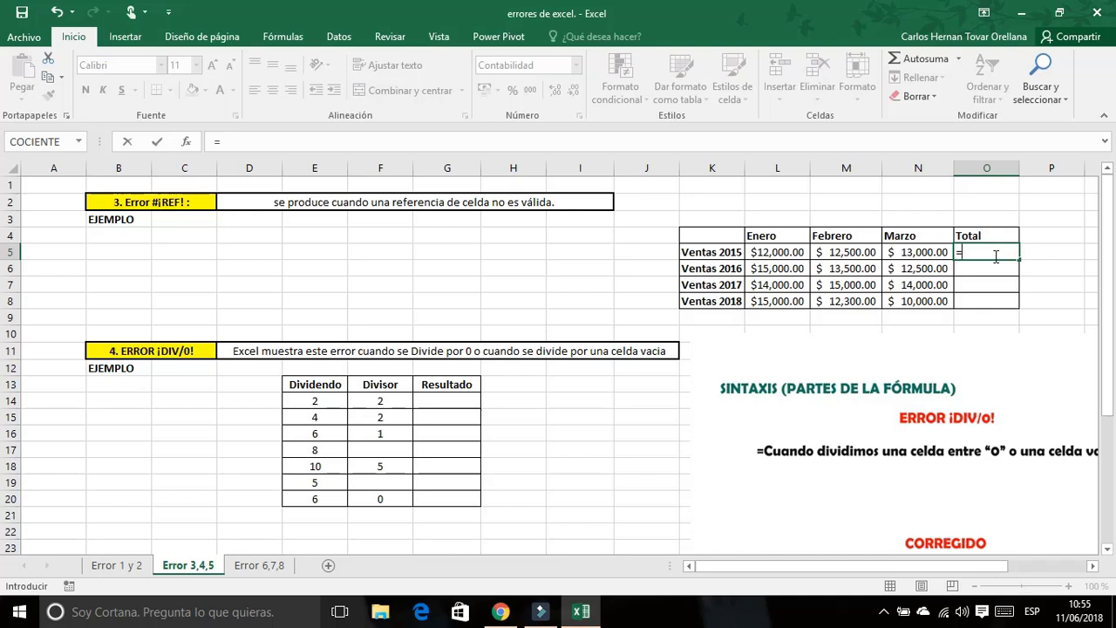
pyautogui.write('sum')
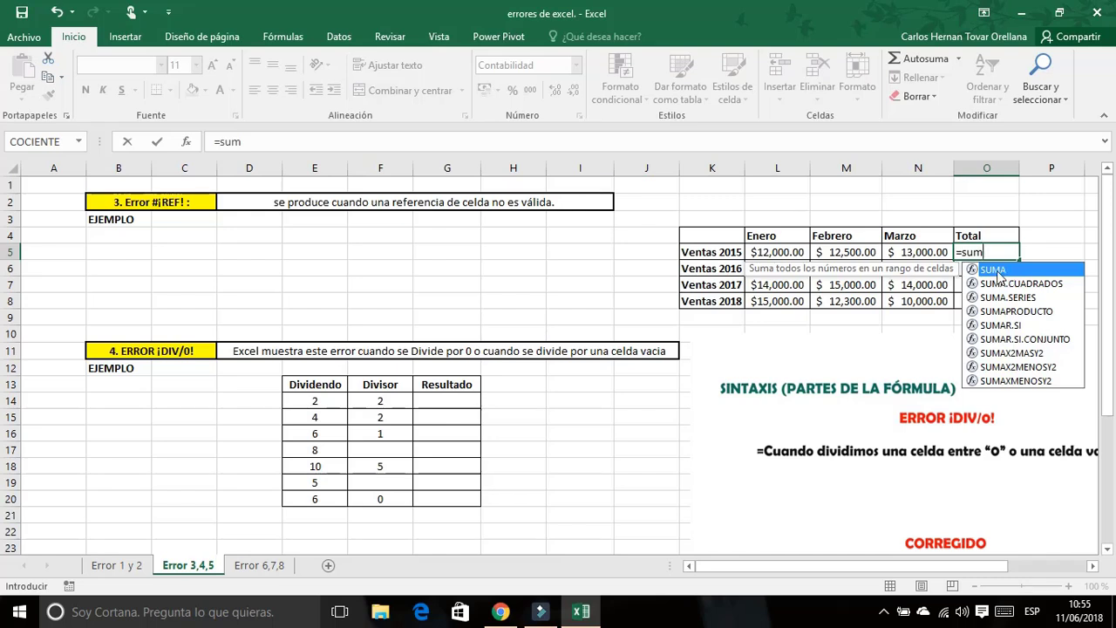
pyautogui.doubleClick(994, 270)
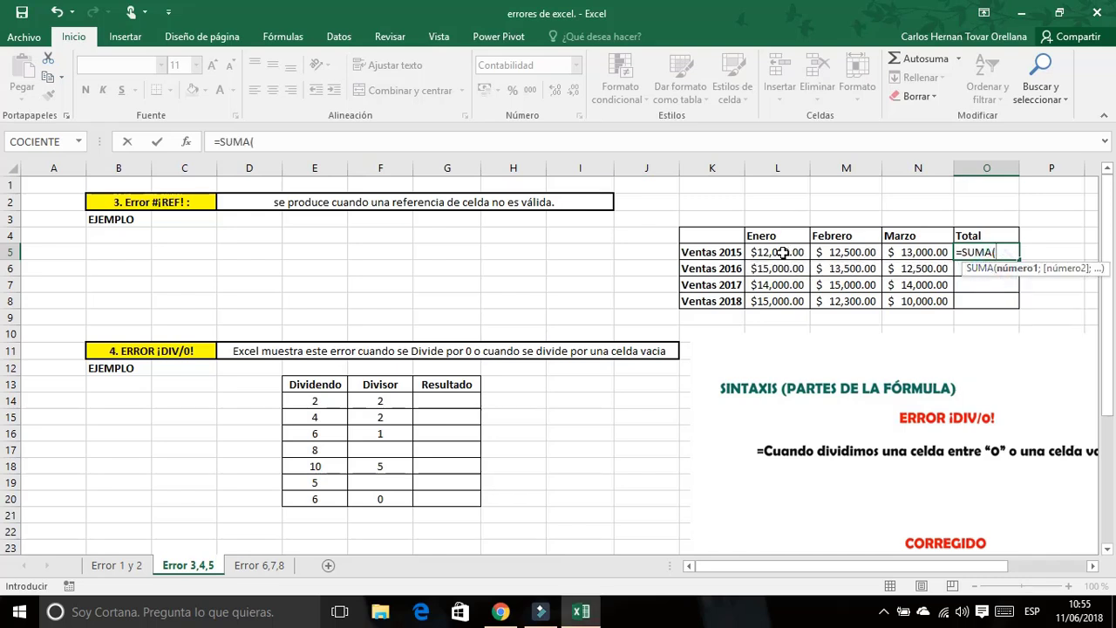
pyautogui.moveTo(785, 252); pyautogui.dragTo(904, 252)
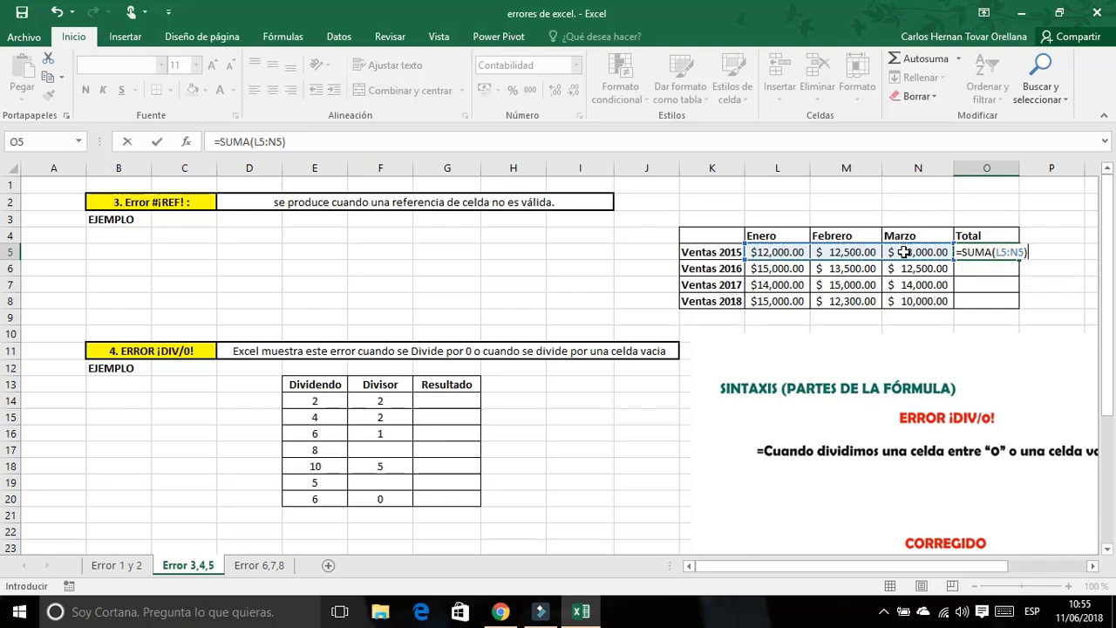
pyautogui.press('Return')
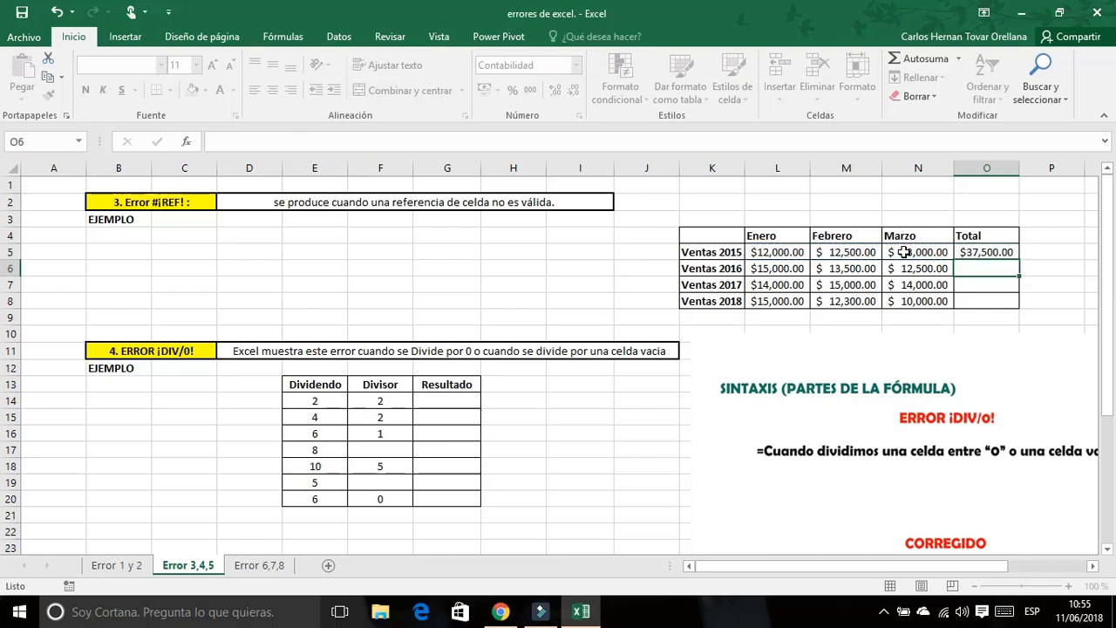
# - Copy the SUMA formula from O5 down through O8 and check the Ventas 2017 total's formula
pyautogui.click(1007, 252)
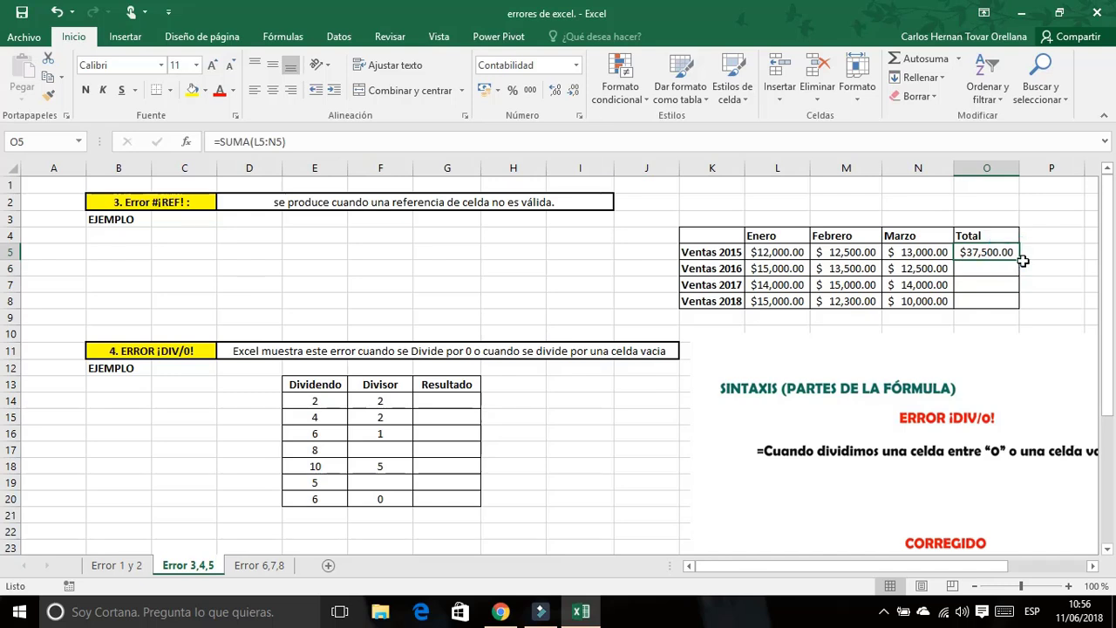
pyautogui.doubleClick(1019, 261)
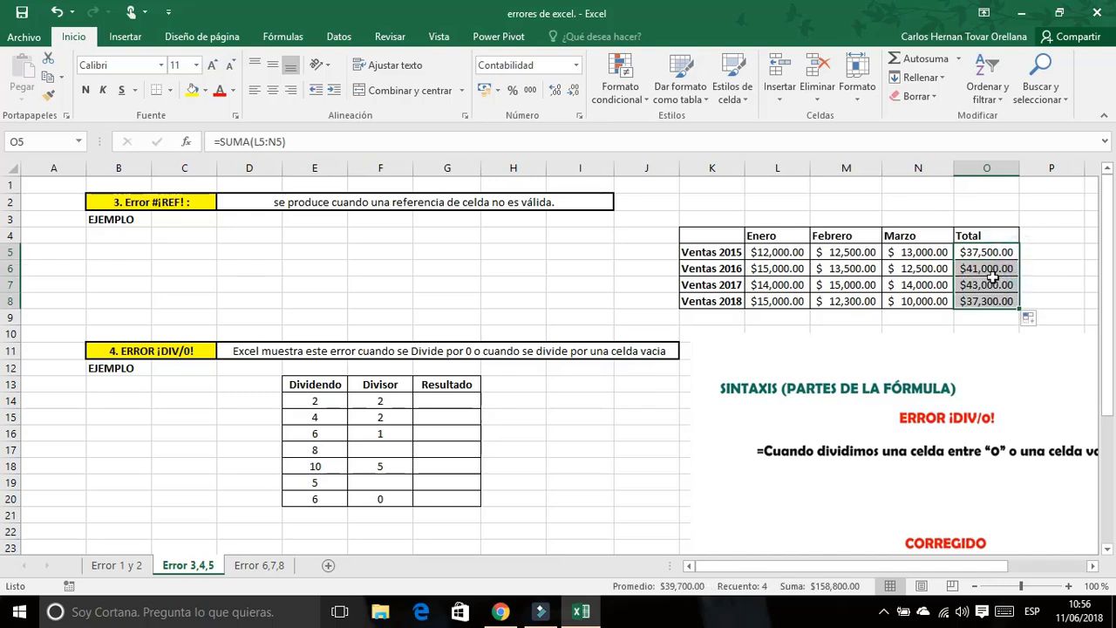
pyautogui.click(992, 283)
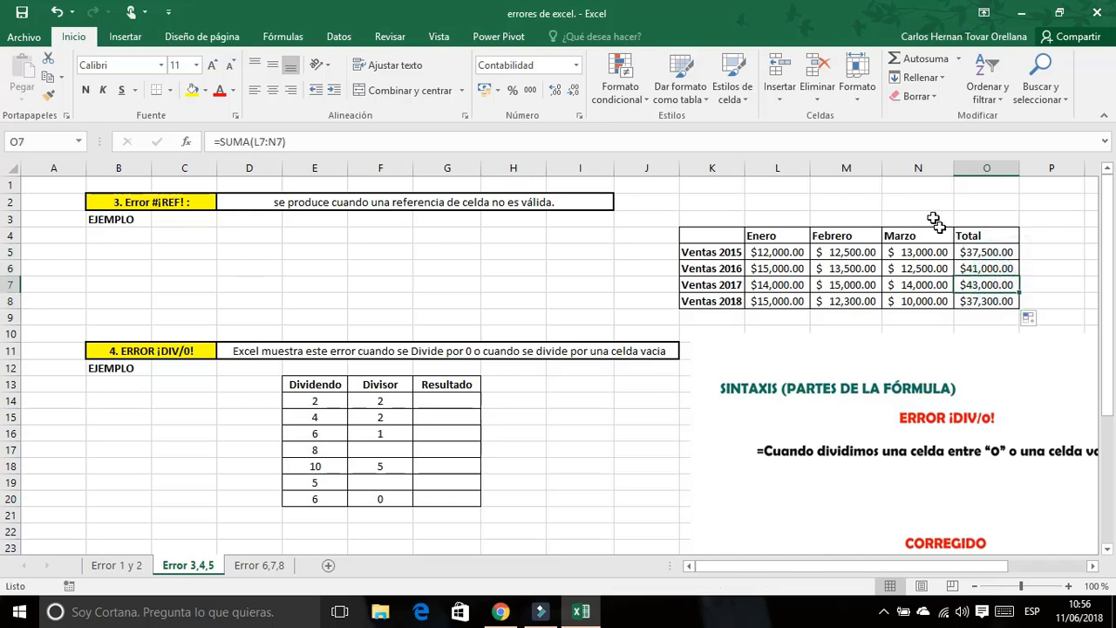
# - Delete the Enero column from the sales table and check the Ventas 2016 total's formula
pyautogui.click(779, 167)
pyautogui.rightClick(779, 168)
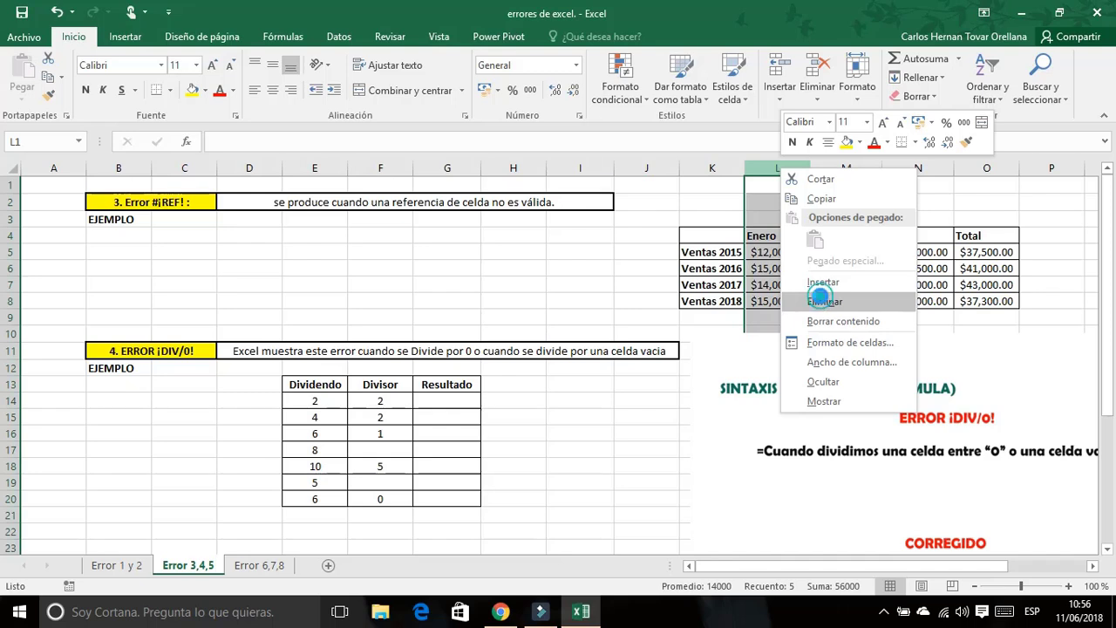
pyautogui.click(821, 301)
pyautogui.click(903, 258)
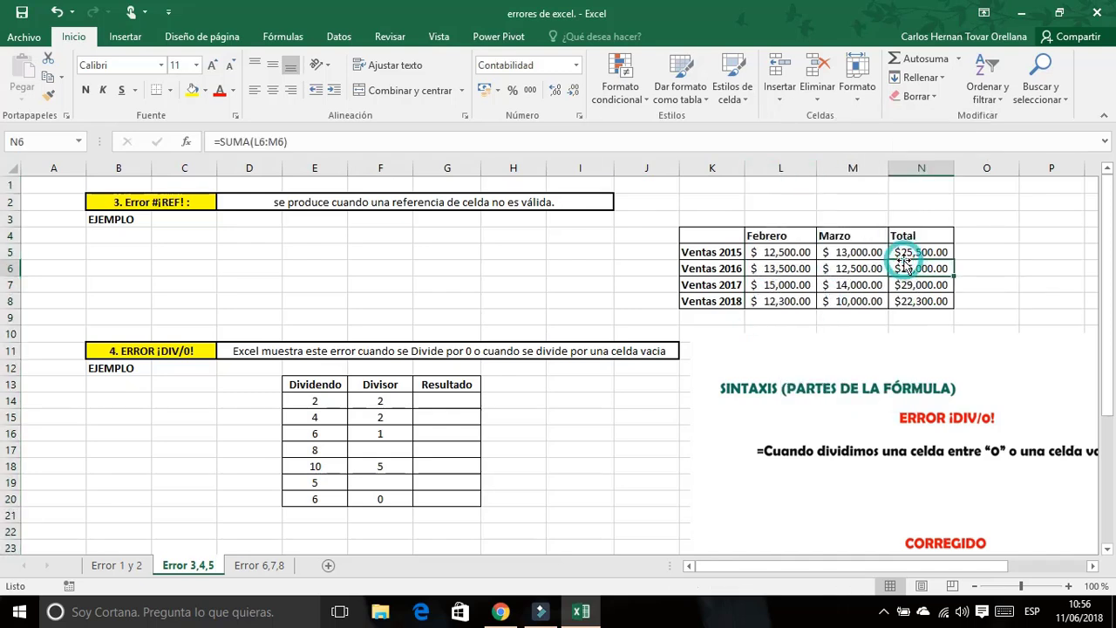
pyautogui.click(905, 264)
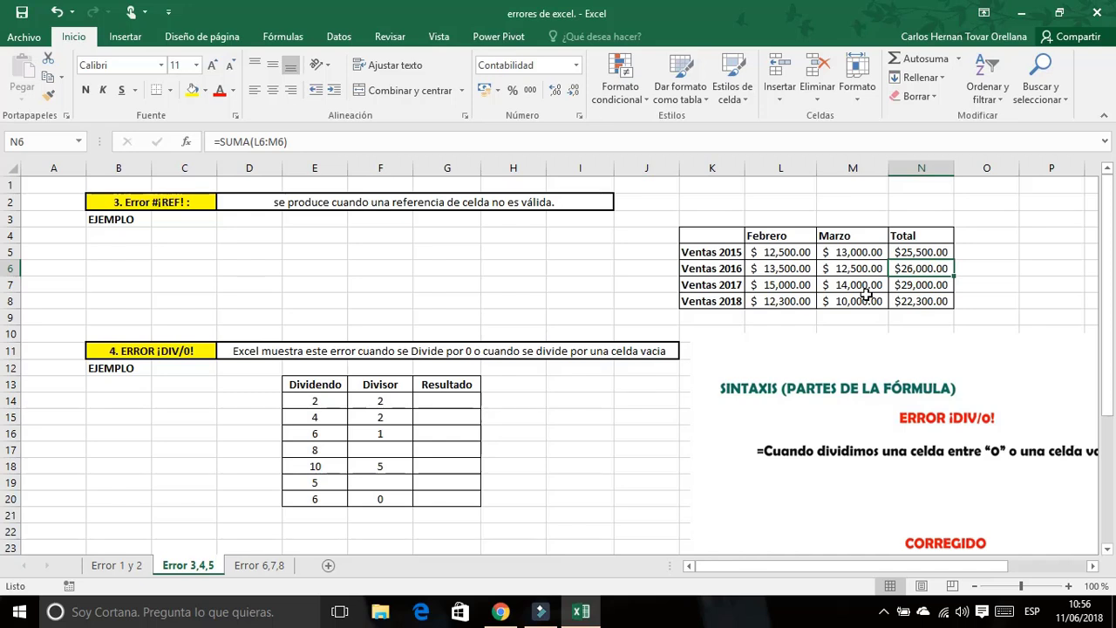
# - Enter =E14/F14 in the first Resultado cell G14 of the ¡DIV/0! example
pyautogui.moveTo(1110, 262); pyautogui.dragTo(1110, 316)
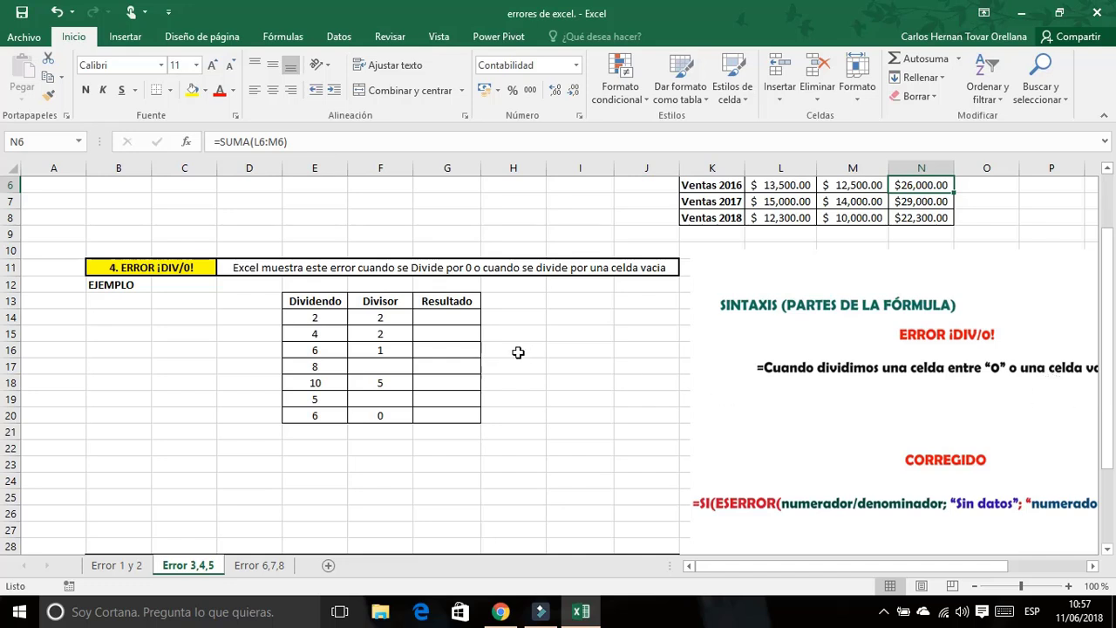
pyautogui.click(446, 319)
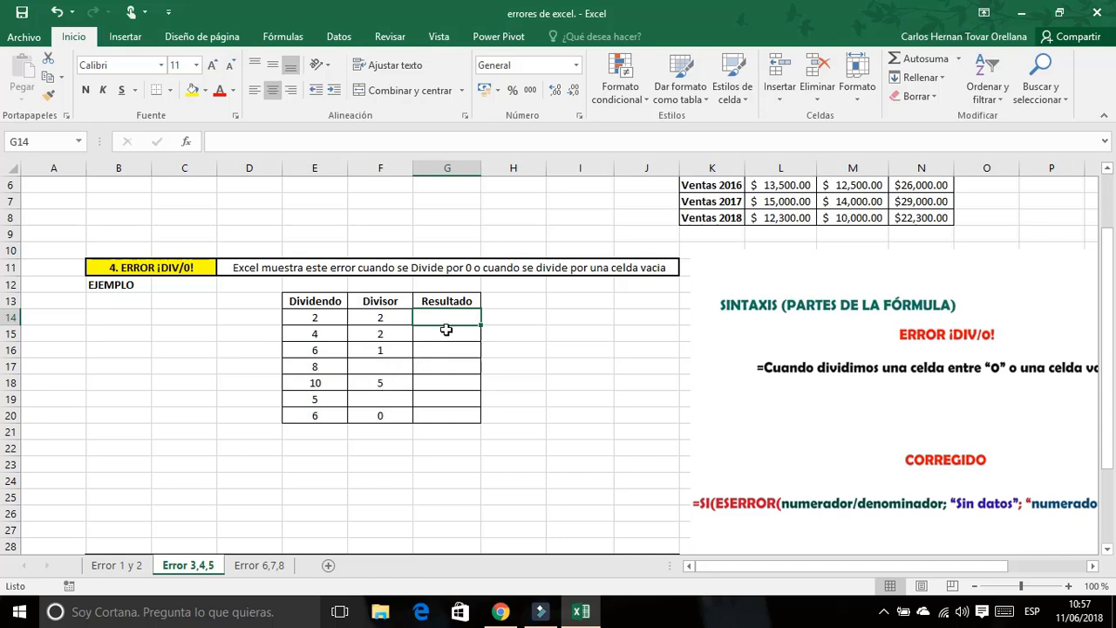
pyautogui.write('=')
pyautogui.click(313, 317)
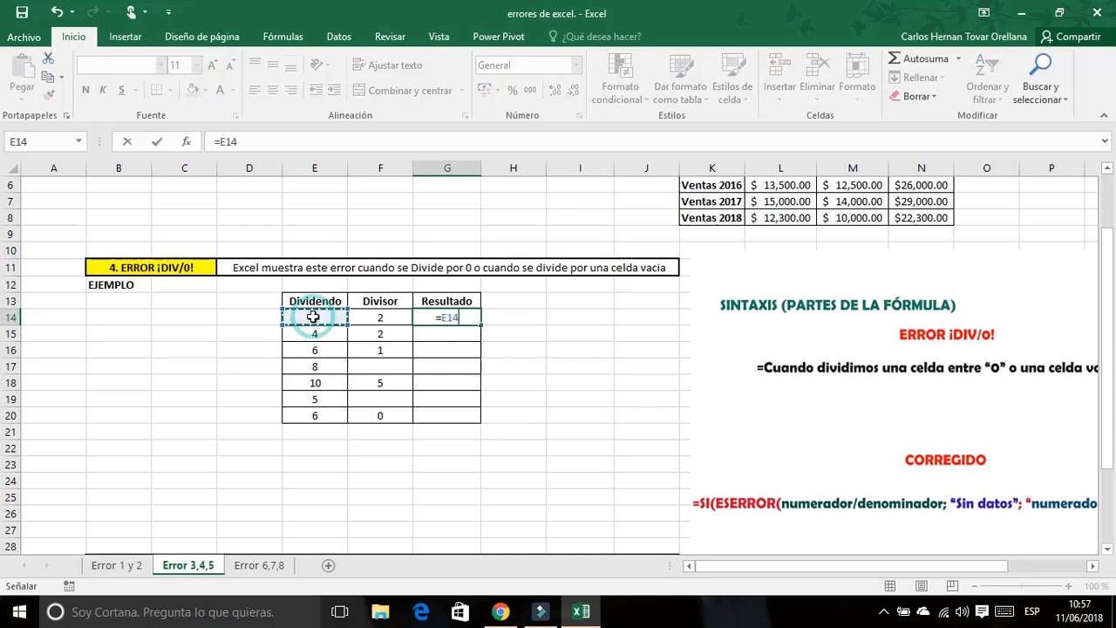
pyautogui.write('/')
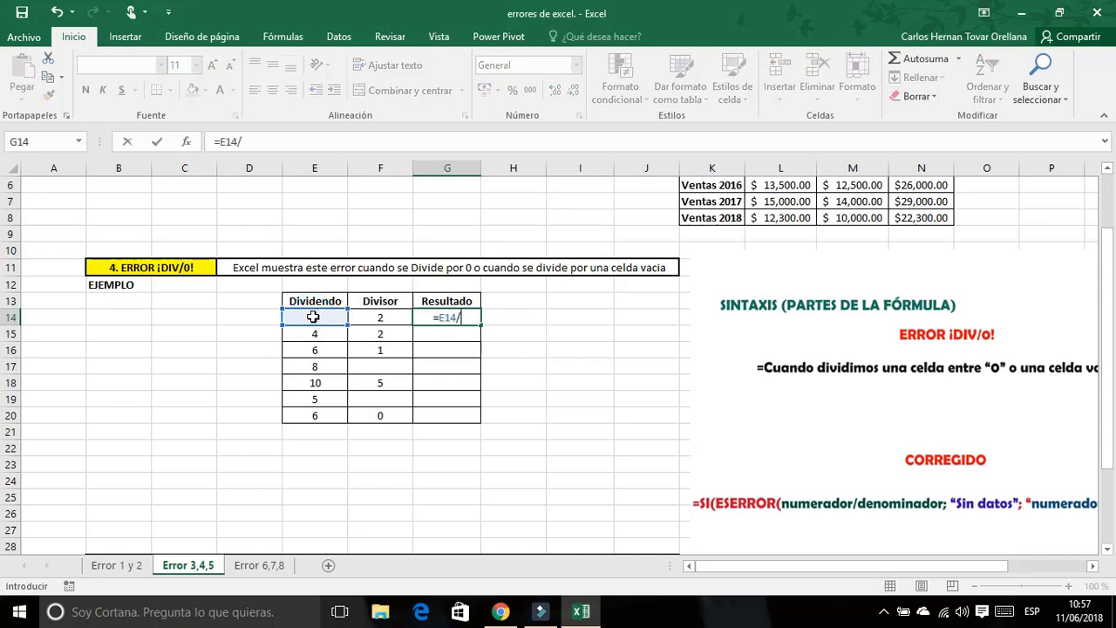
pyautogui.click(361, 316)
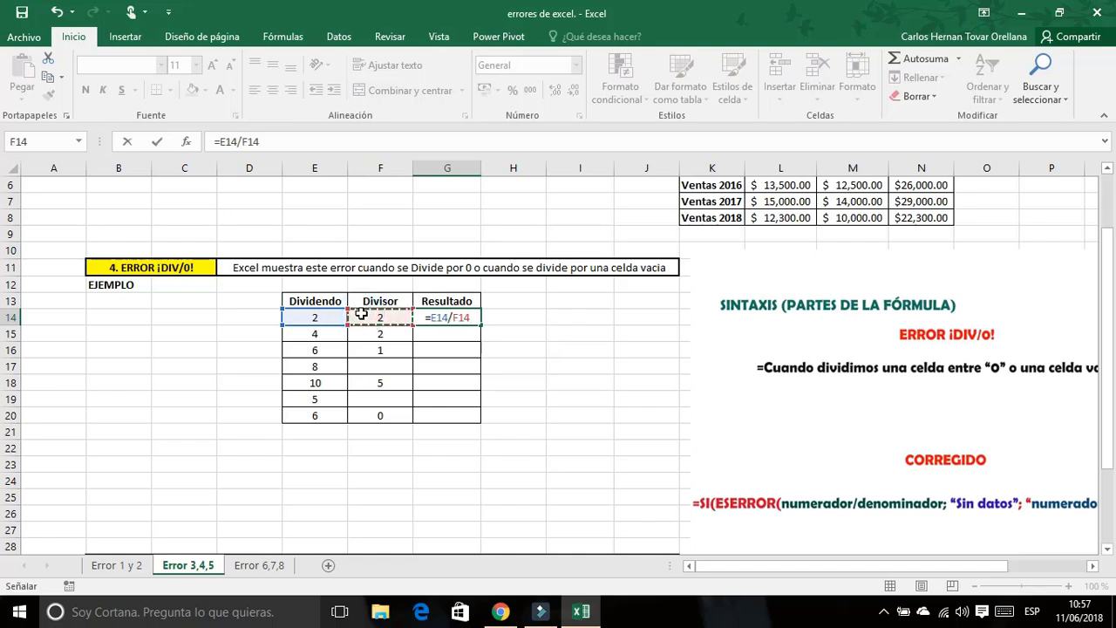
pyautogui.press('Return')
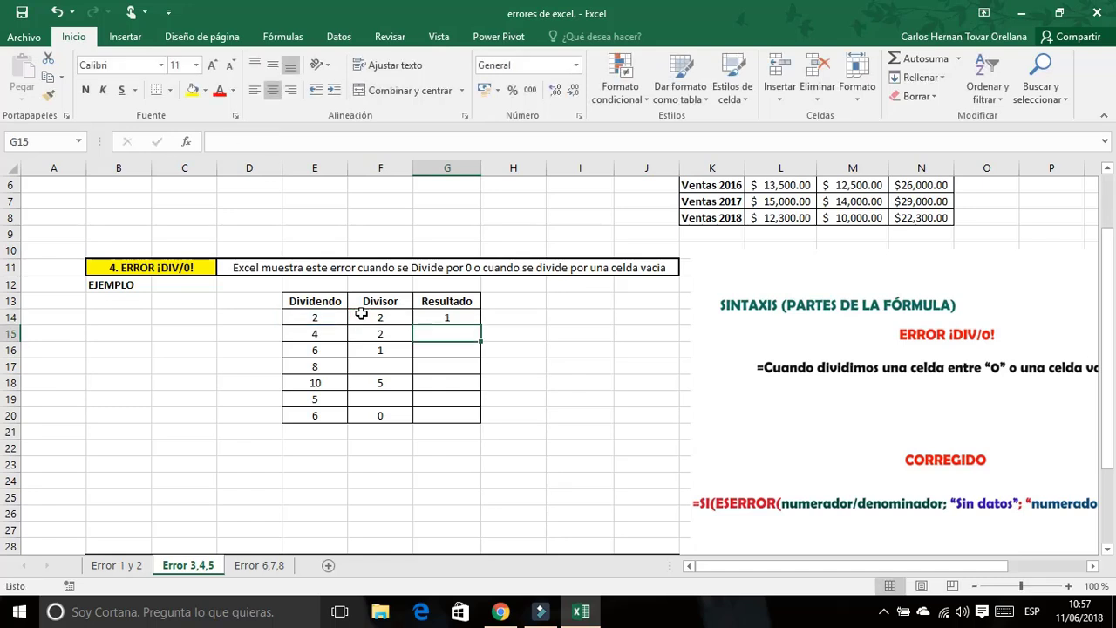
# - Copy the division formula from G14 down through G20 and inspect the formula in G19
pyautogui.click(415, 316)
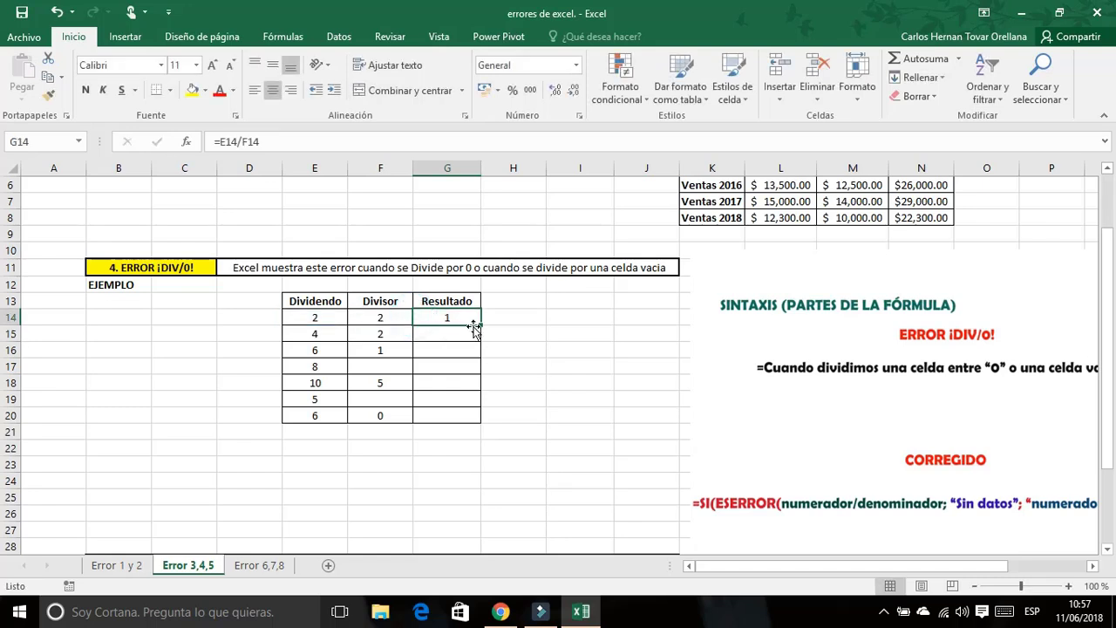
pyautogui.moveTo(478, 325); pyautogui.dragTo(475, 419)
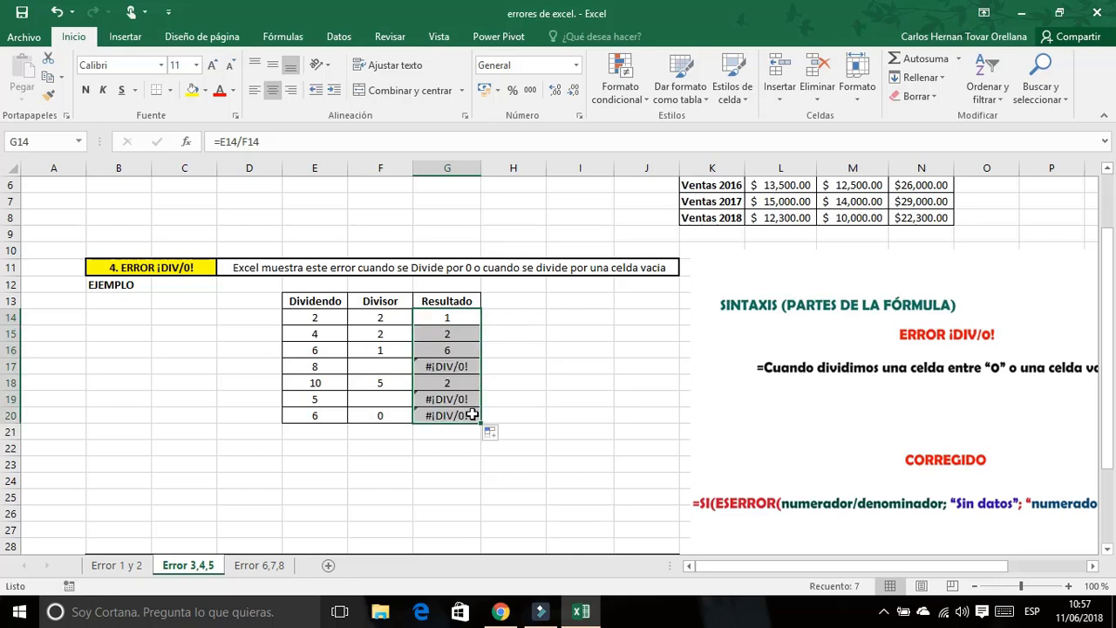
pyautogui.click(452, 400)
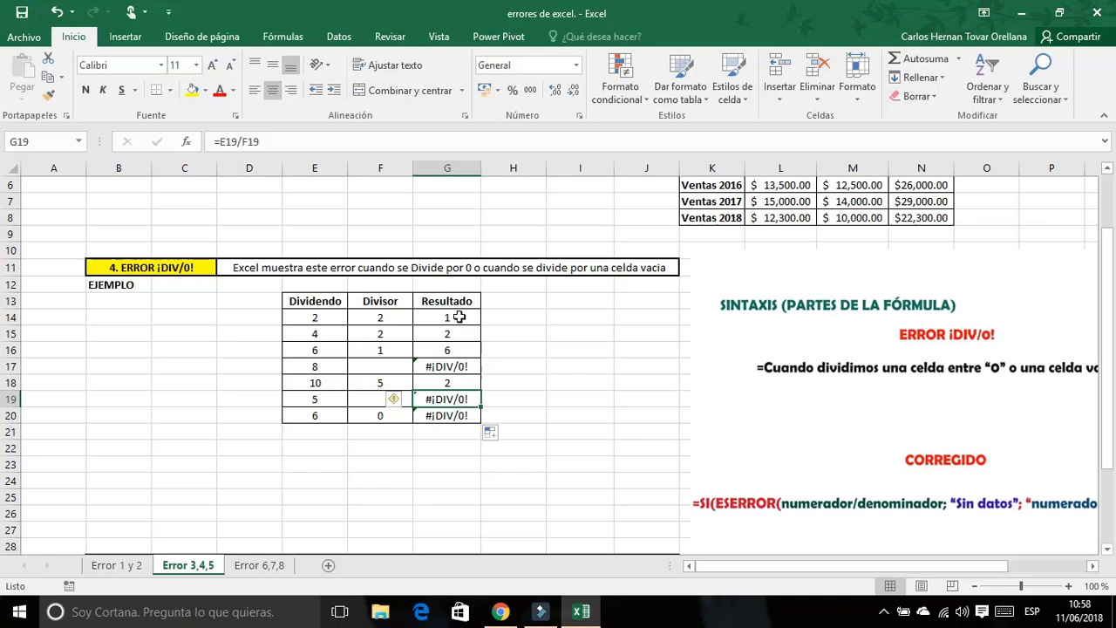
# - Clear the contents of the Resultado cells G14:G20
pyautogui.moveTo(457, 316); pyautogui.dragTo(455, 417)
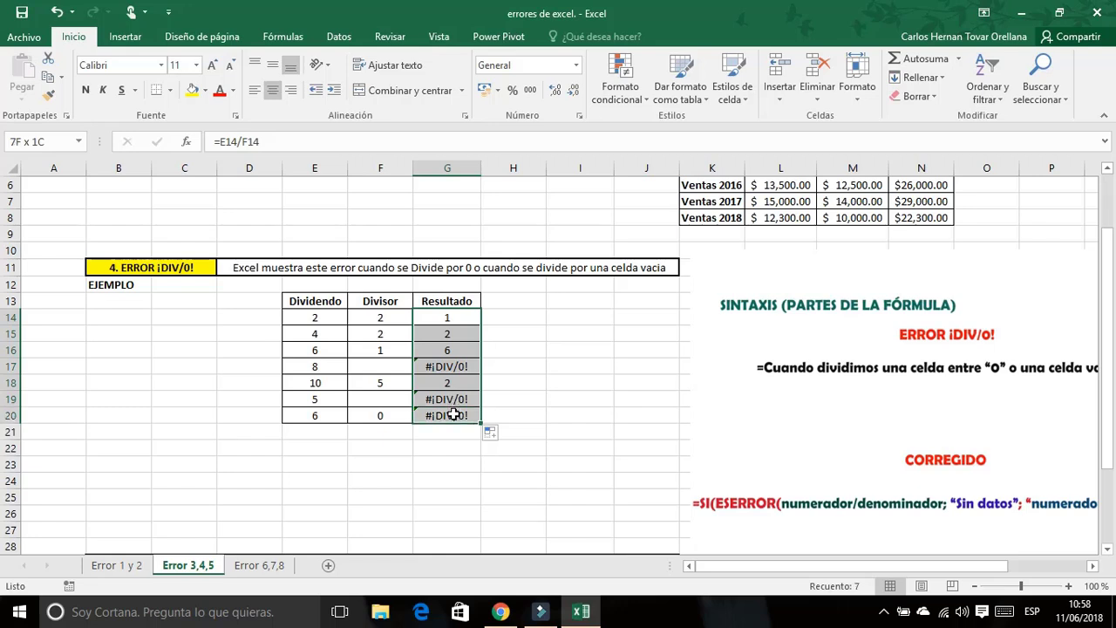
pyautogui.rightClick(455, 416)
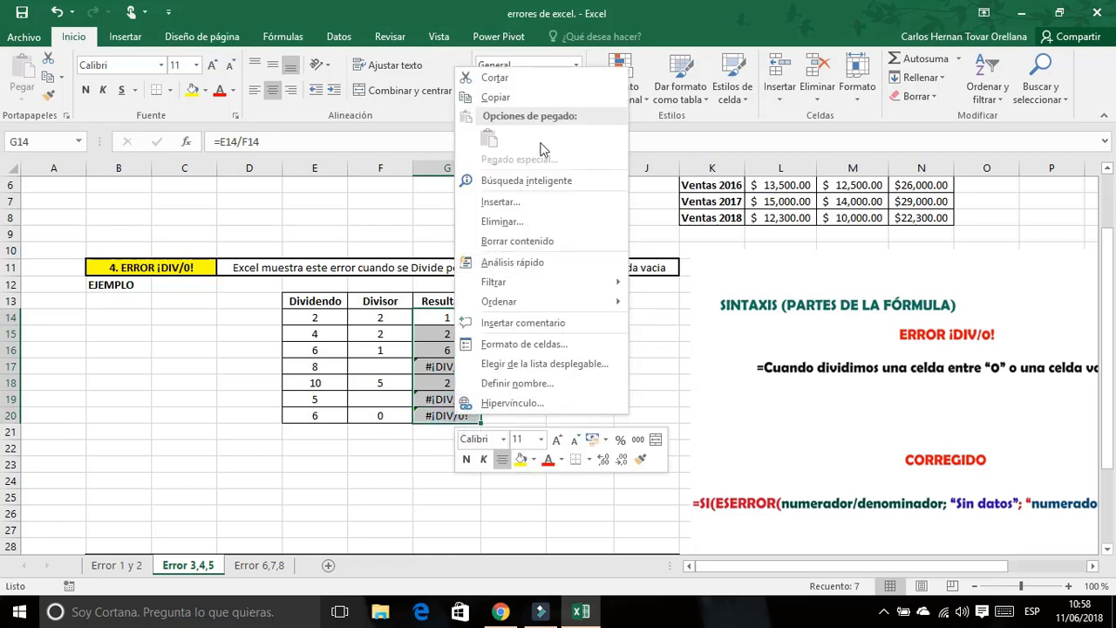
pyautogui.click(541, 251)
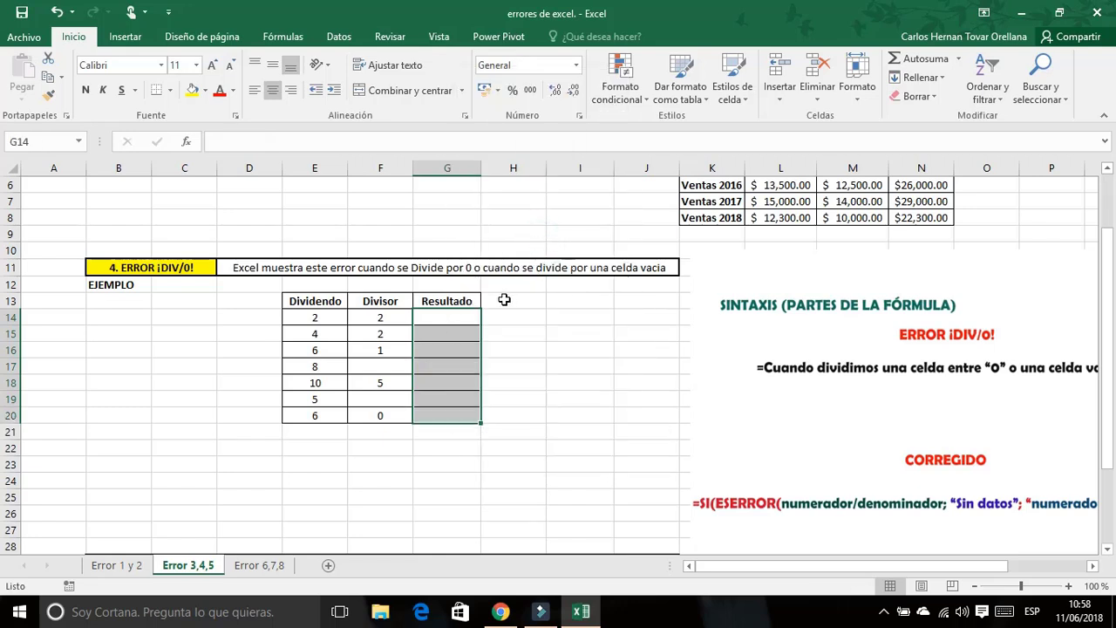
# - Review the CORREGIDO syntax and begin a formula in G14 with SI and a nested ESERROR function
pyautogui.click(450, 320)
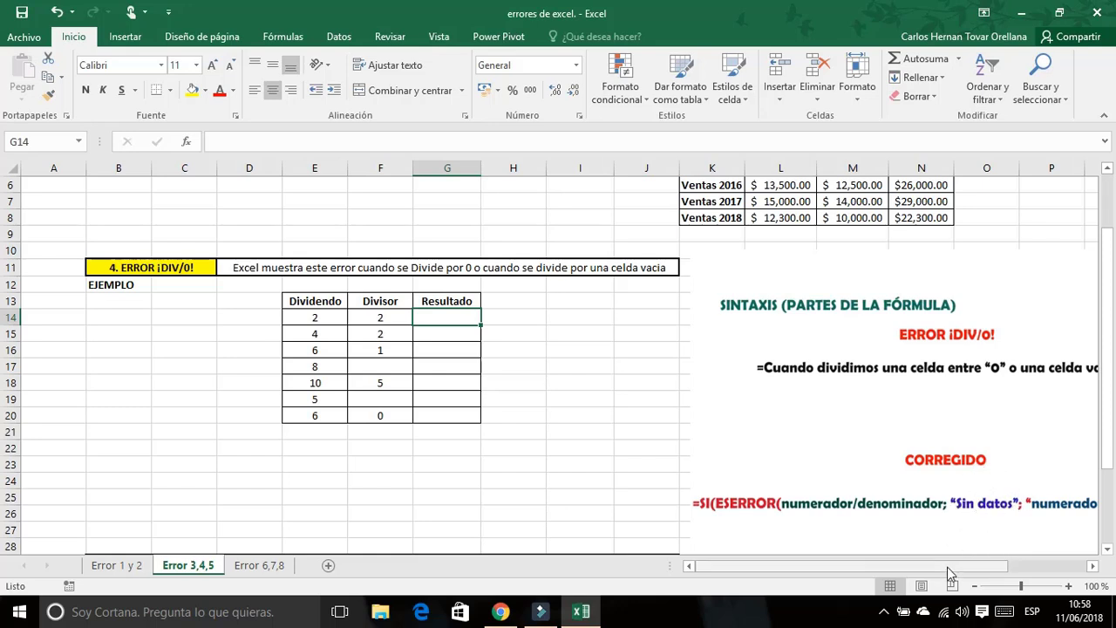
pyautogui.moveTo(947, 567); pyautogui.dragTo(962, 563)
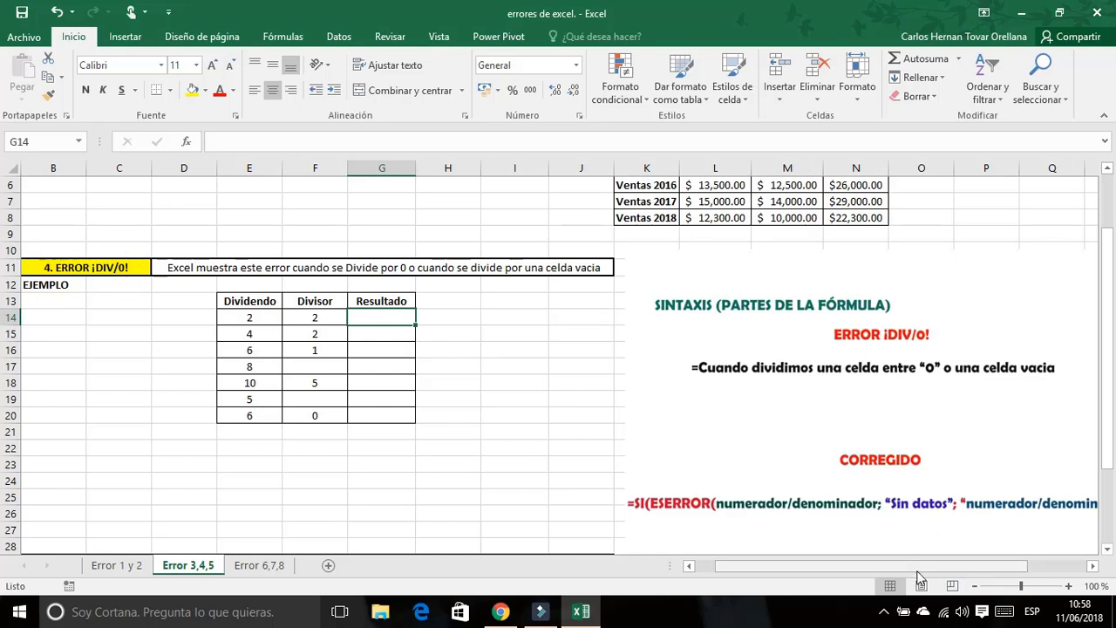
pyautogui.moveTo(922, 571); pyautogui.dragTo(946, 569)
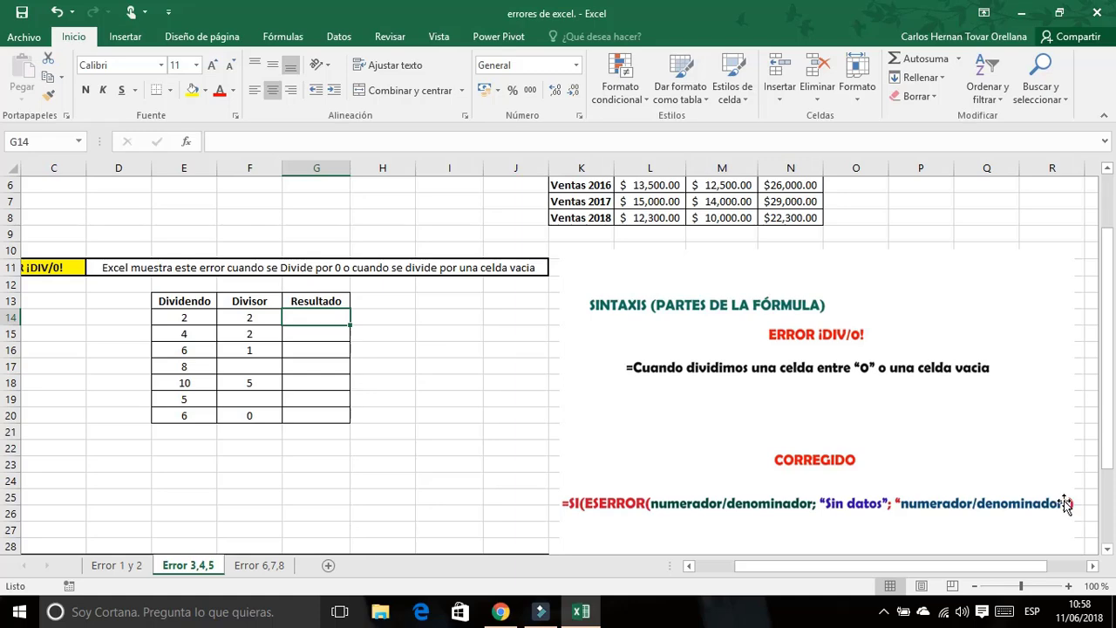
pyautogui.moveTo(803, 561); pyautogui.dragTo(768, 563)
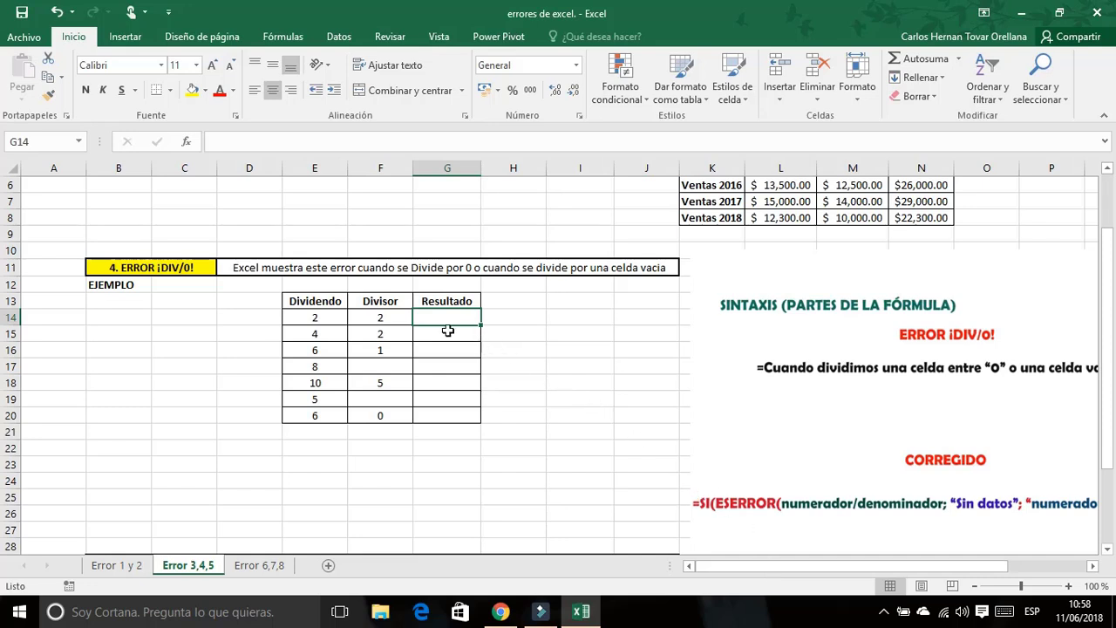
pyautogui.write('=')
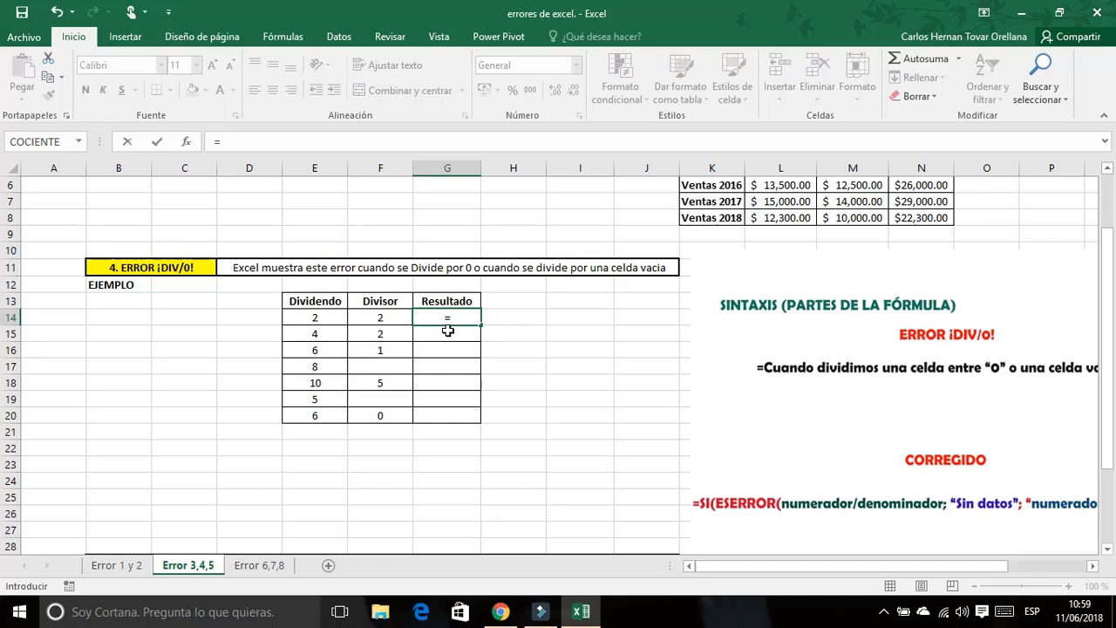
pyautogui.write('si')
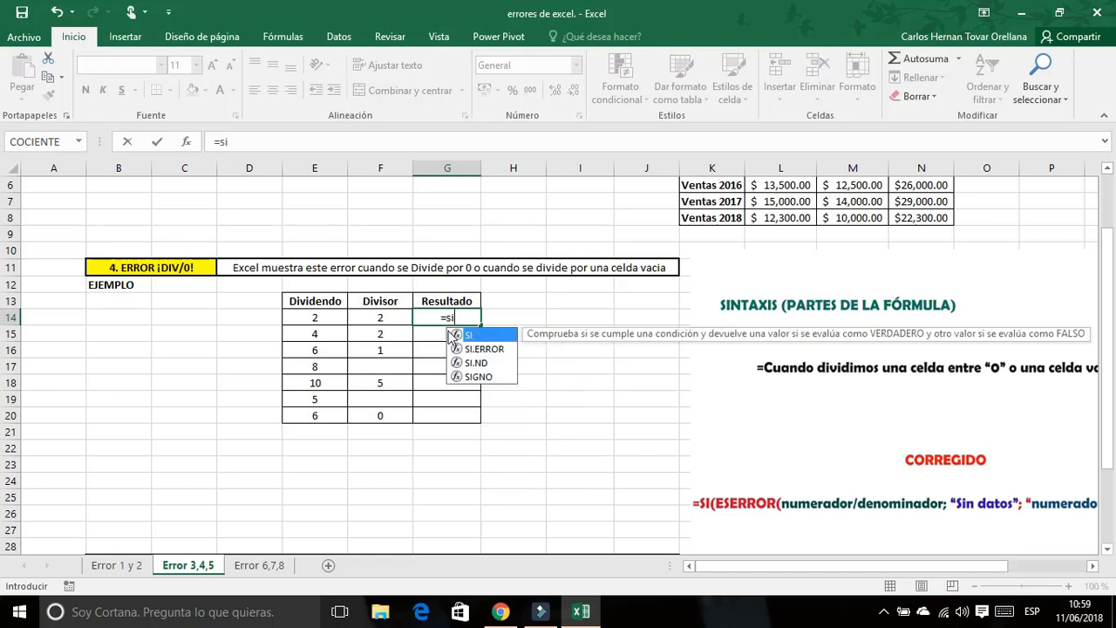
pyautogui.write(')')
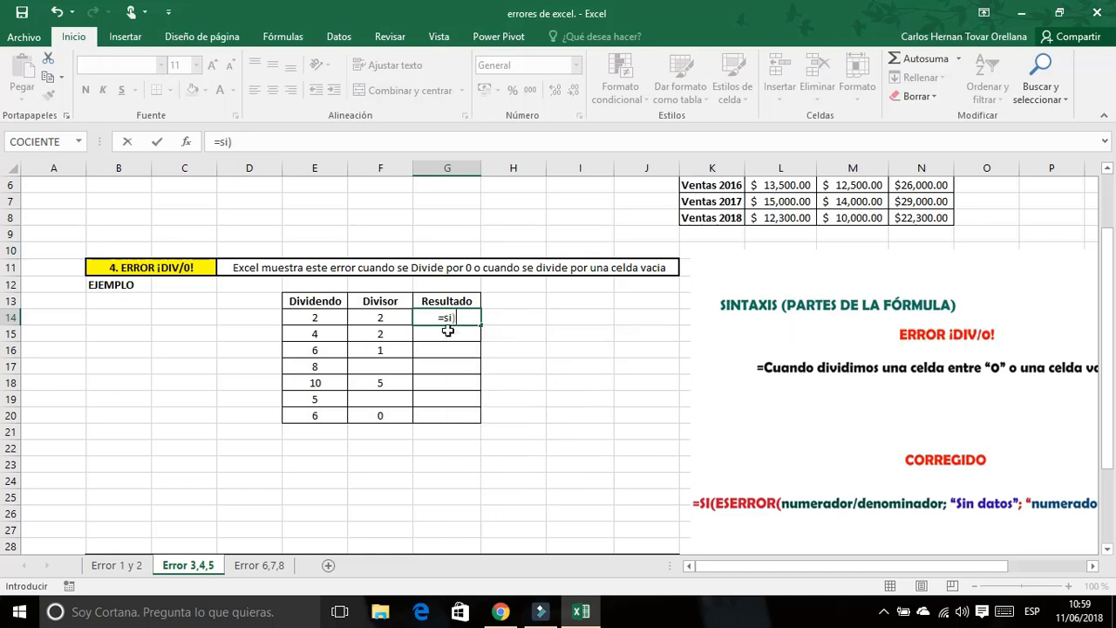
pyautogui.press('BackSpace')
pyautogui.write('(')
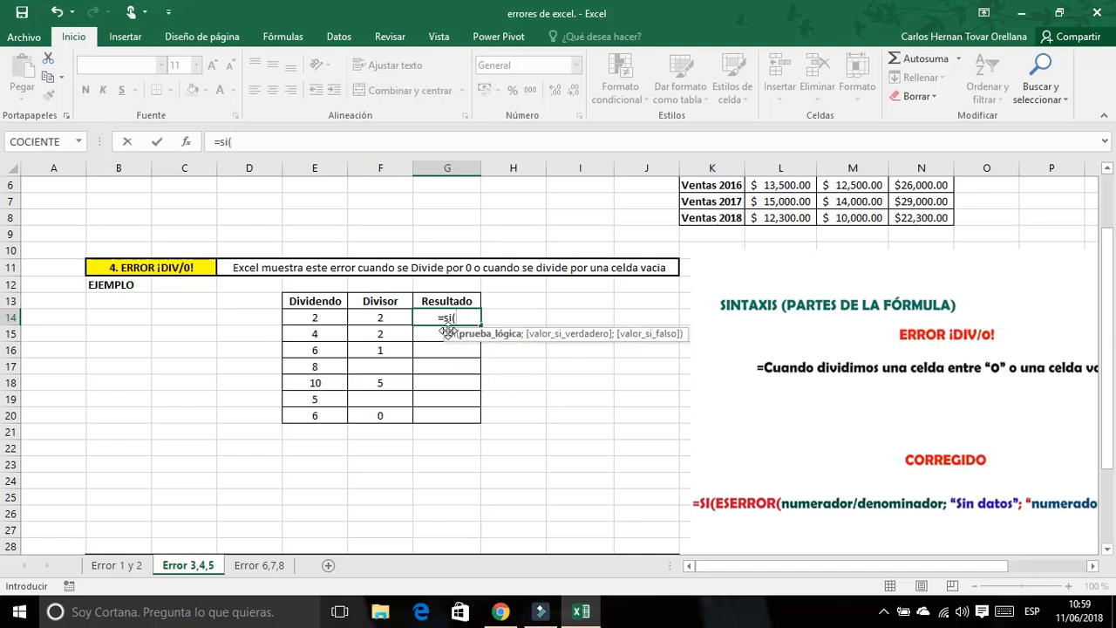
pyautogui.write('r')
pyautogui.press('BackSpace')
pyautogui.write('es')
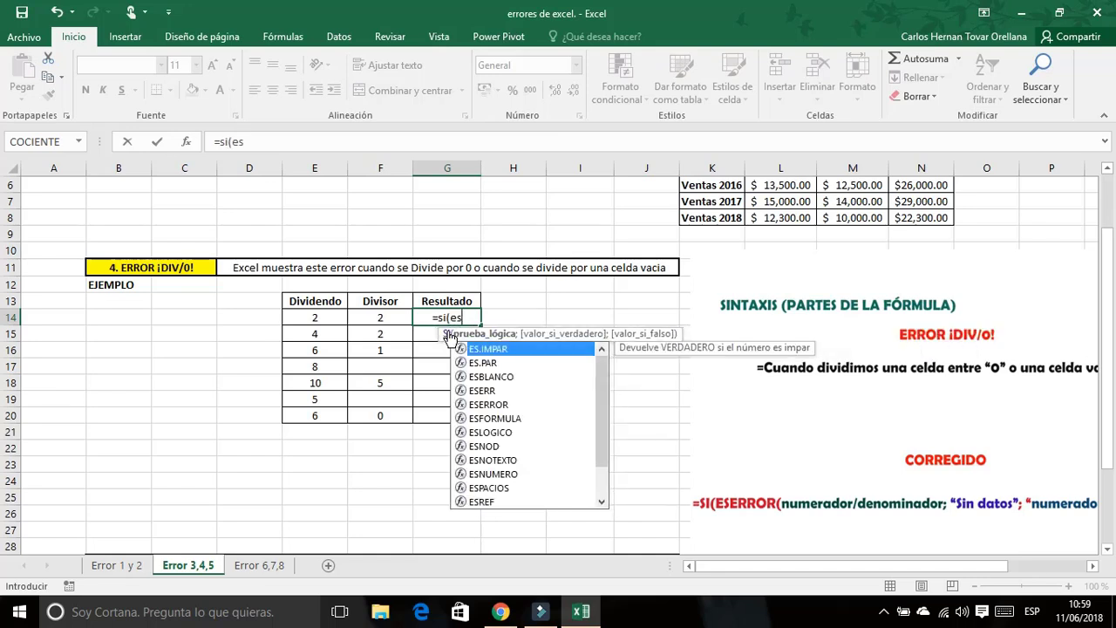
pyautogui.write('er')
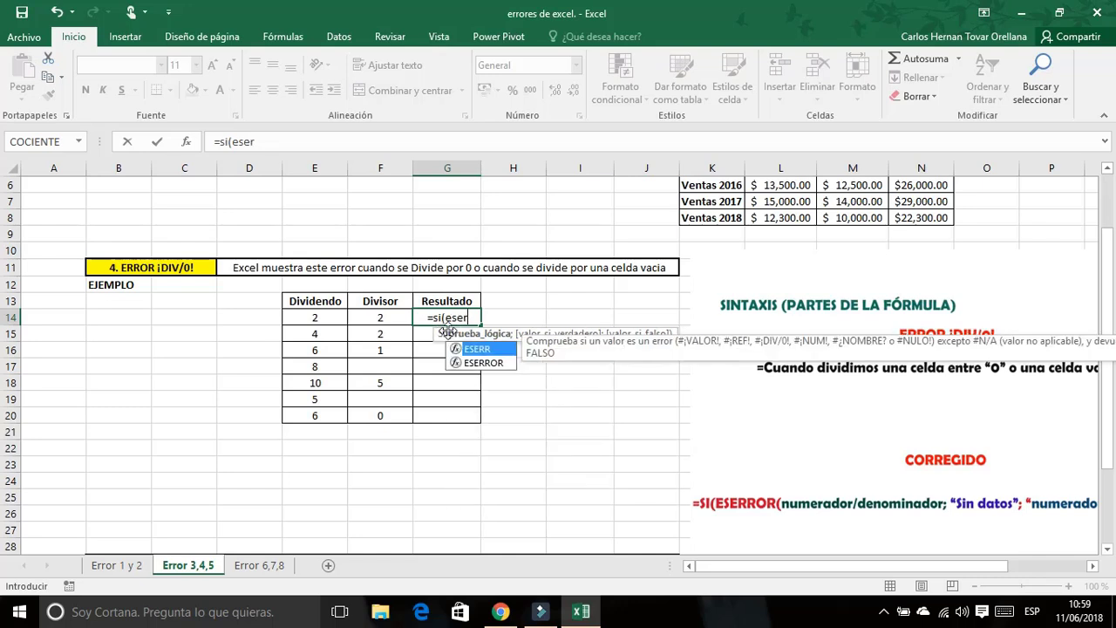
pyautogui.doubleClick(496, 365)
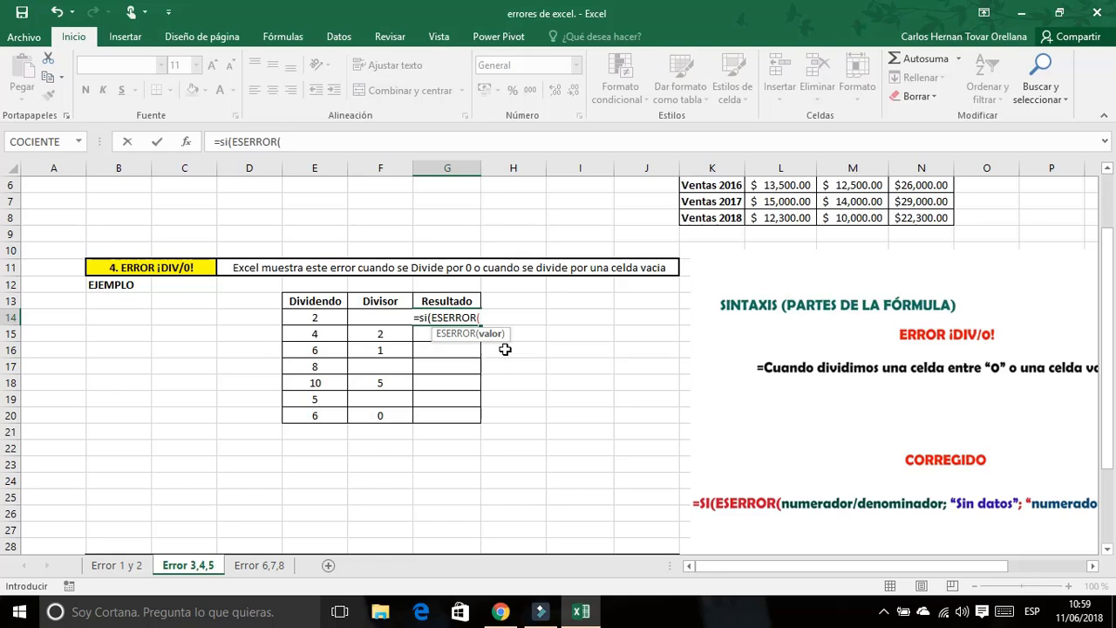
# - Give ESERROR the division E14/F14 as its argument and close its parenthesis
pyautogui.click(329, 315)
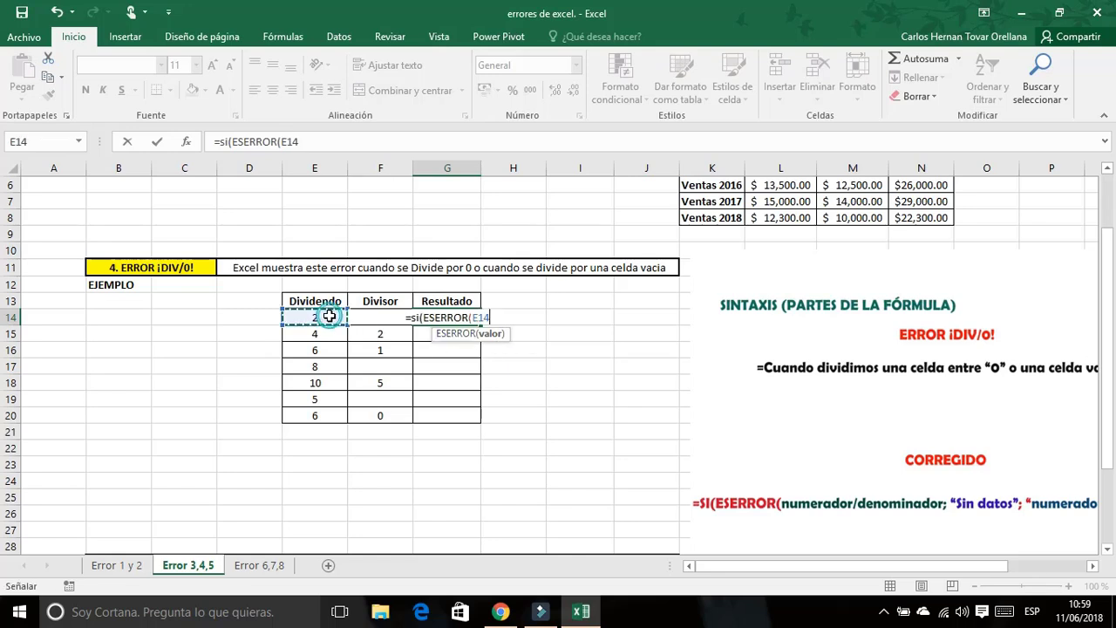
pyautogui.write('/')
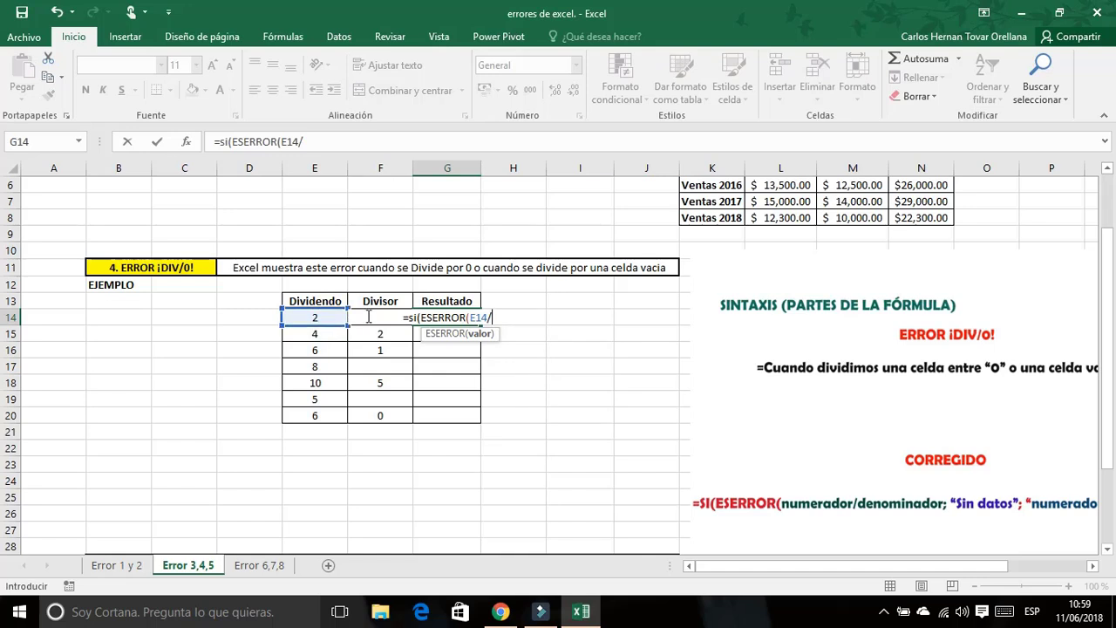
pyautogui.write('F14')
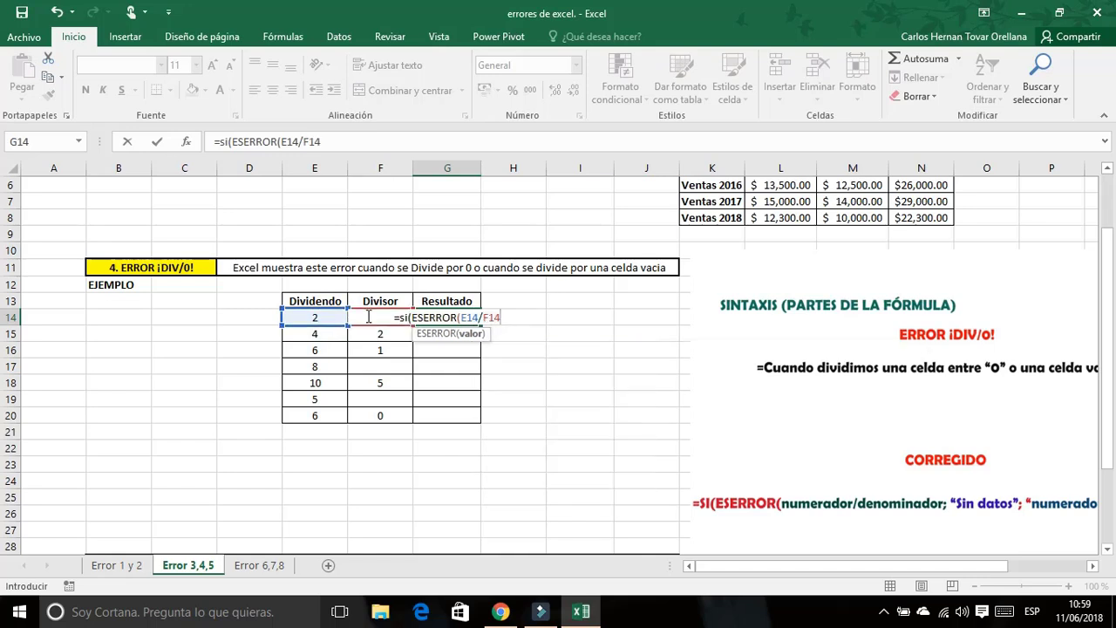
pyautogui.write(')')
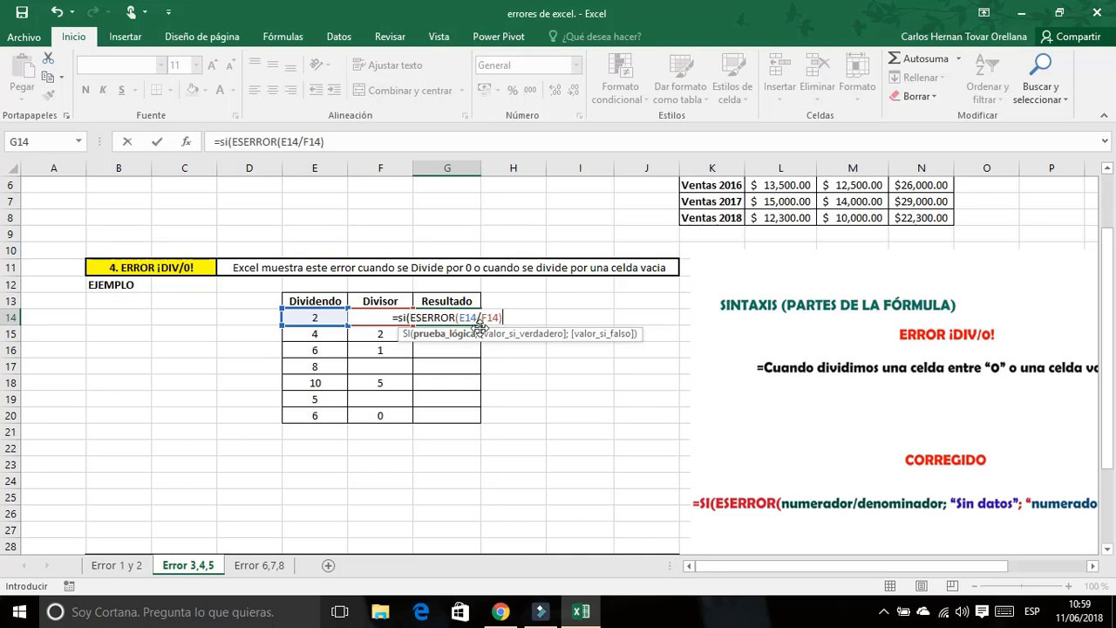
# - Set "Sin datos" as the value-if-true argument of the SI formula in G14
pyautogui.write(';')
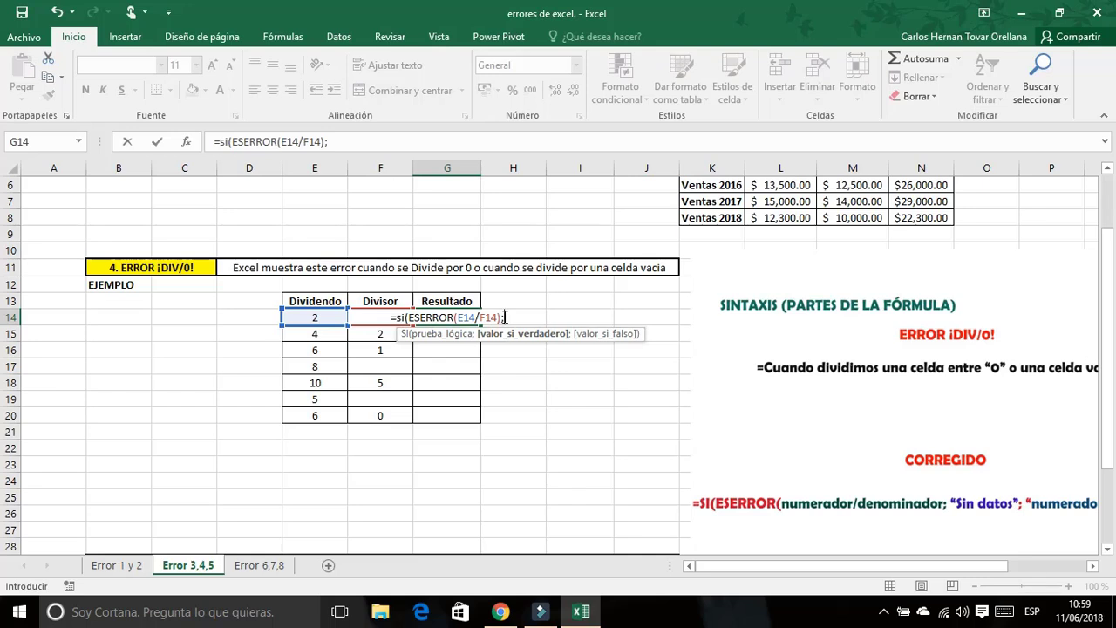
pyautogui.write('"')
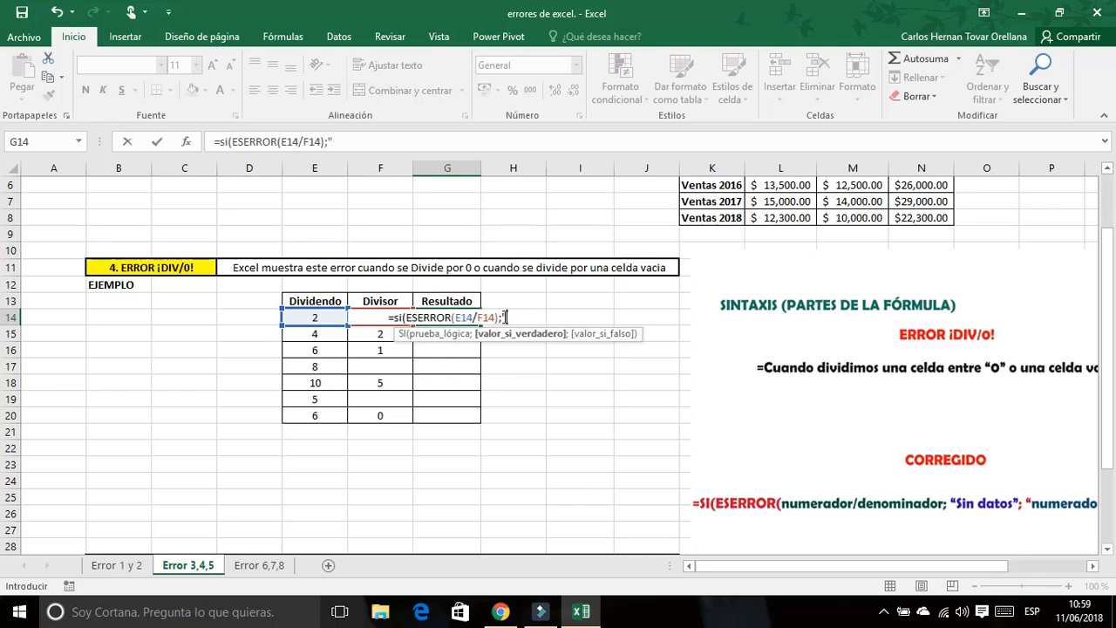
pyautogui.write('Sin')
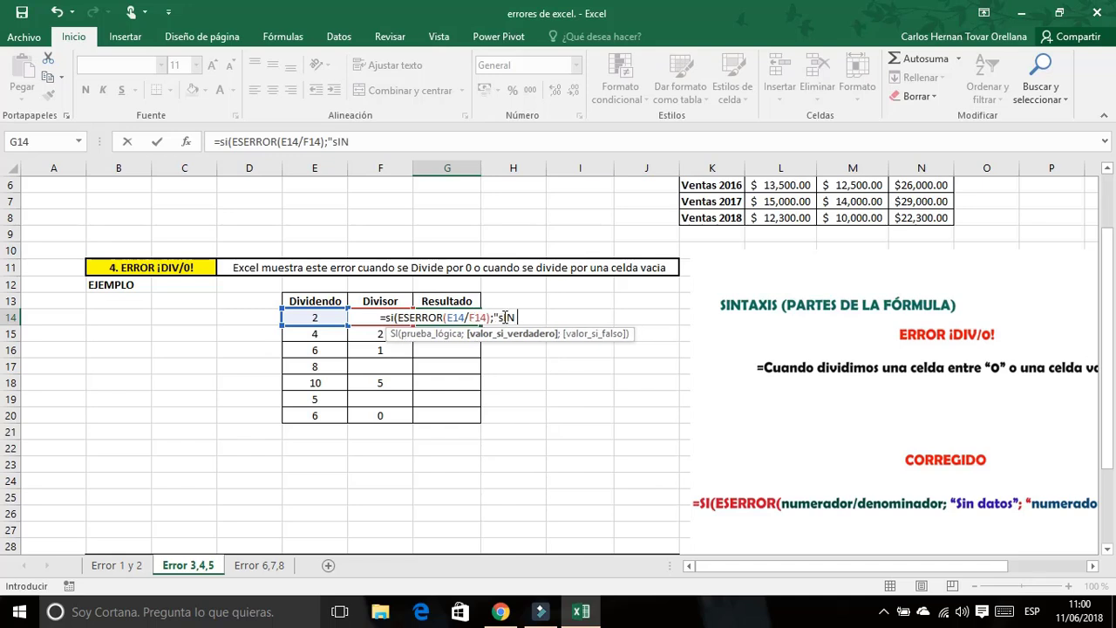
pyautogui.write(' datos')
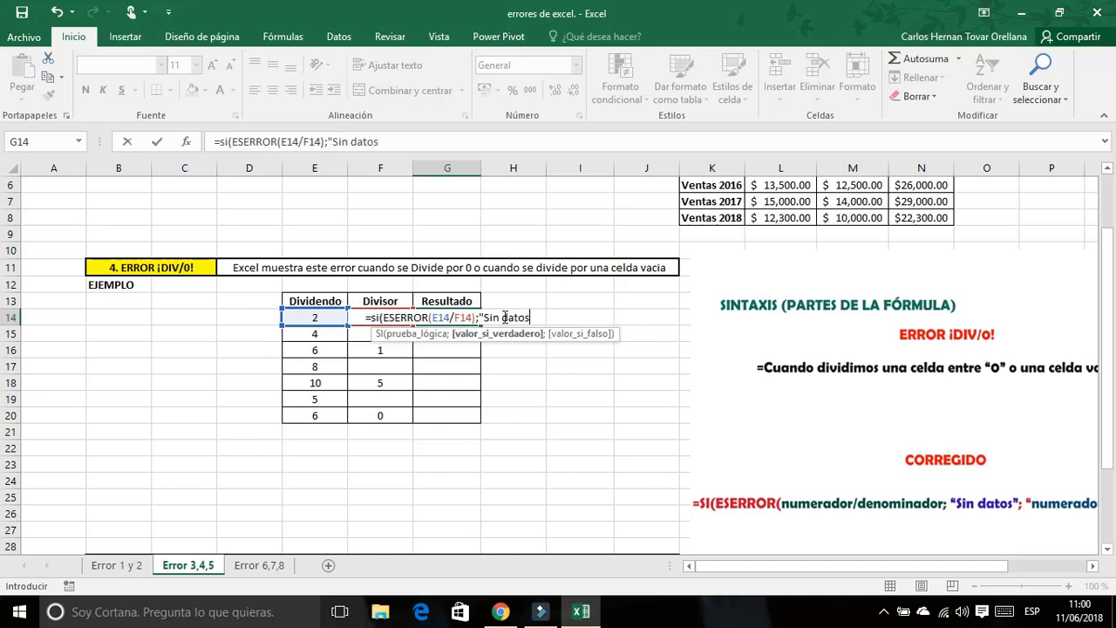
pyautogui.write('"')
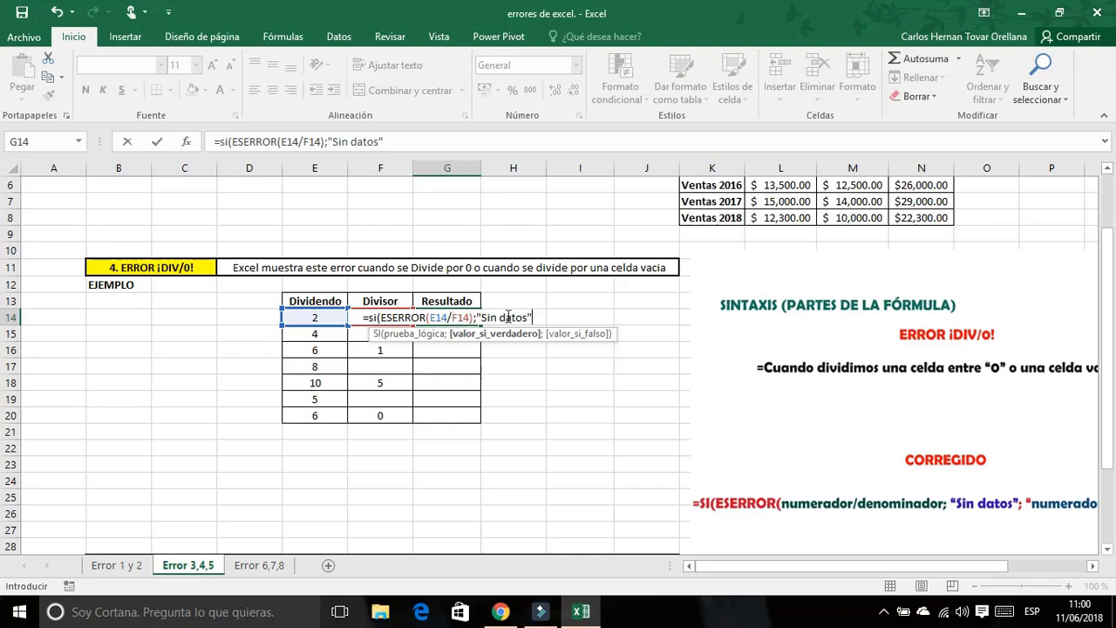
pyautogui.write(';')
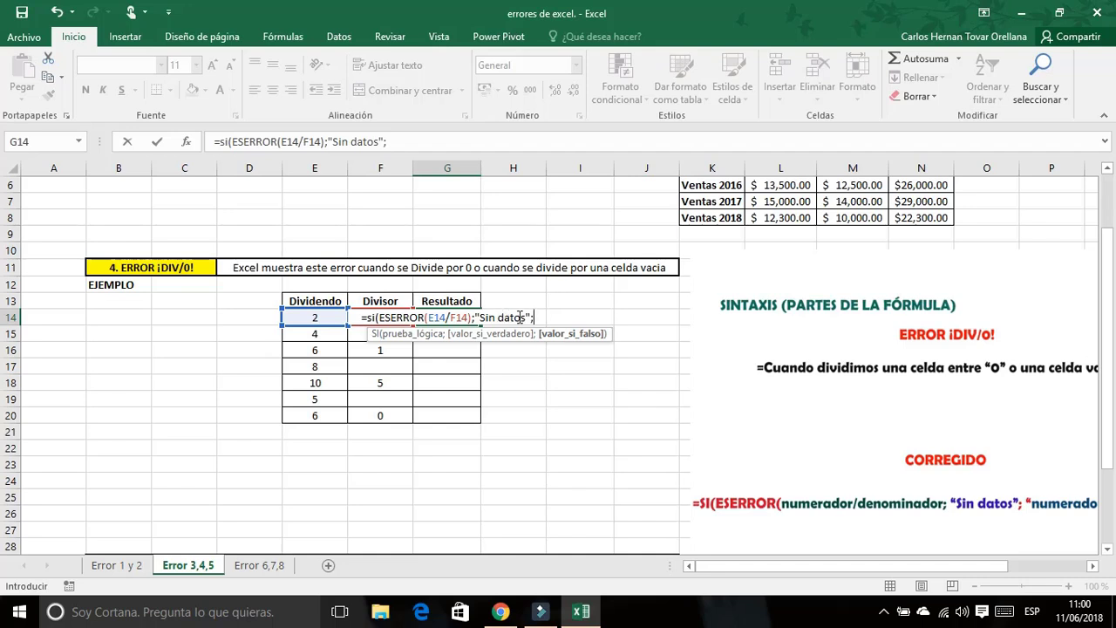
# - Give SI the division E14/F14 as its value if false, and fill the completed formula from G14 down through G20
pyautogui.write('E14/')
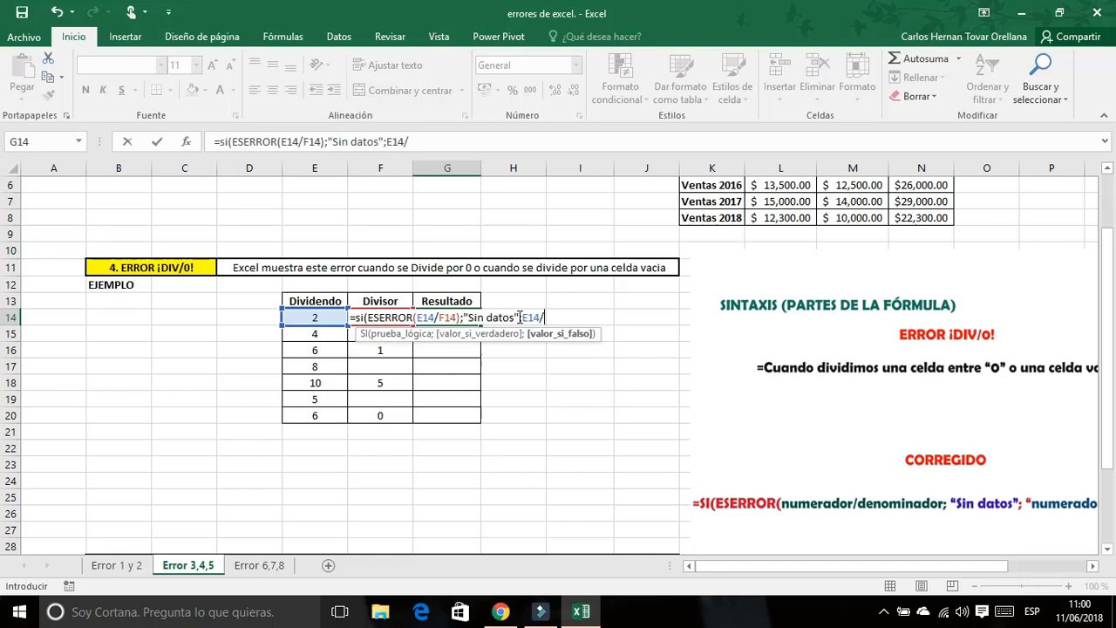
pyautogui.write('F14')
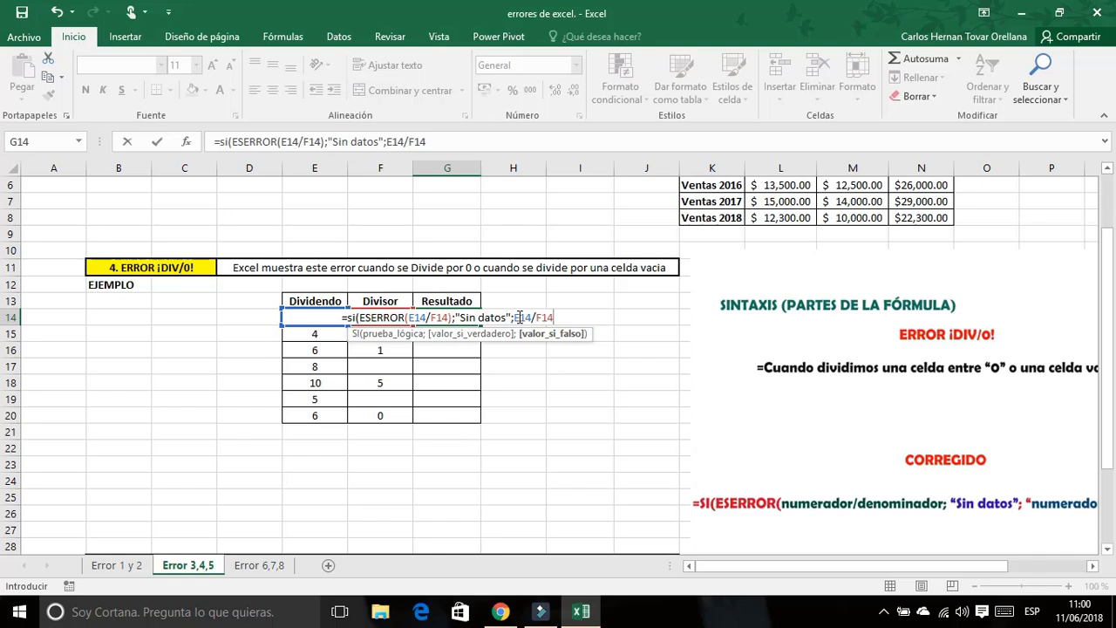
pyautogui.write(')')
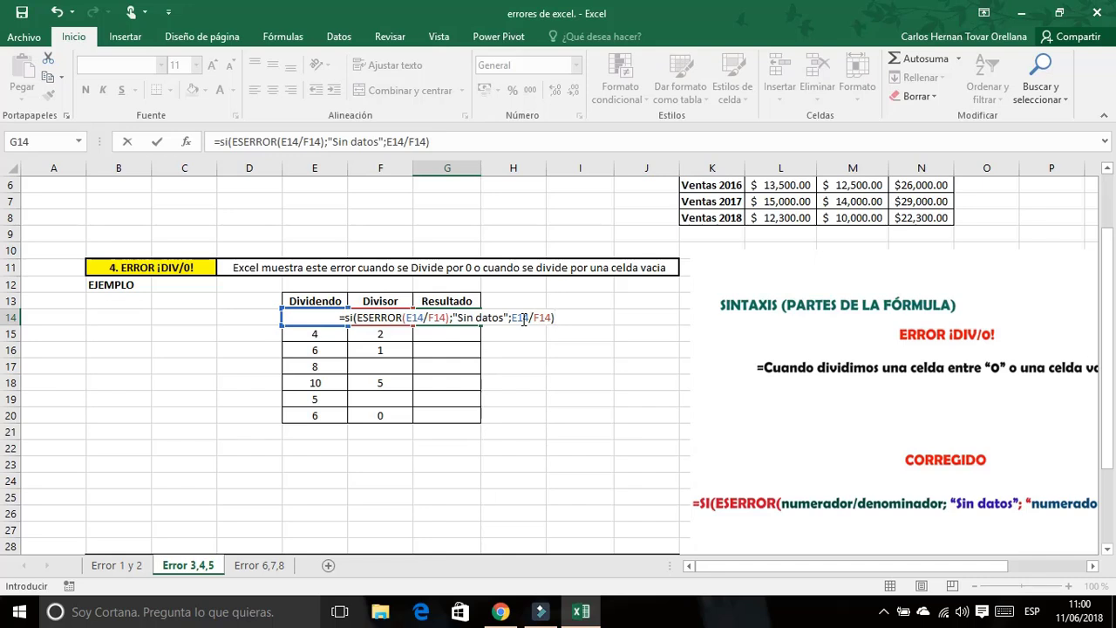
pyautogui.press('Return')
pyautogui.click(475, 317)
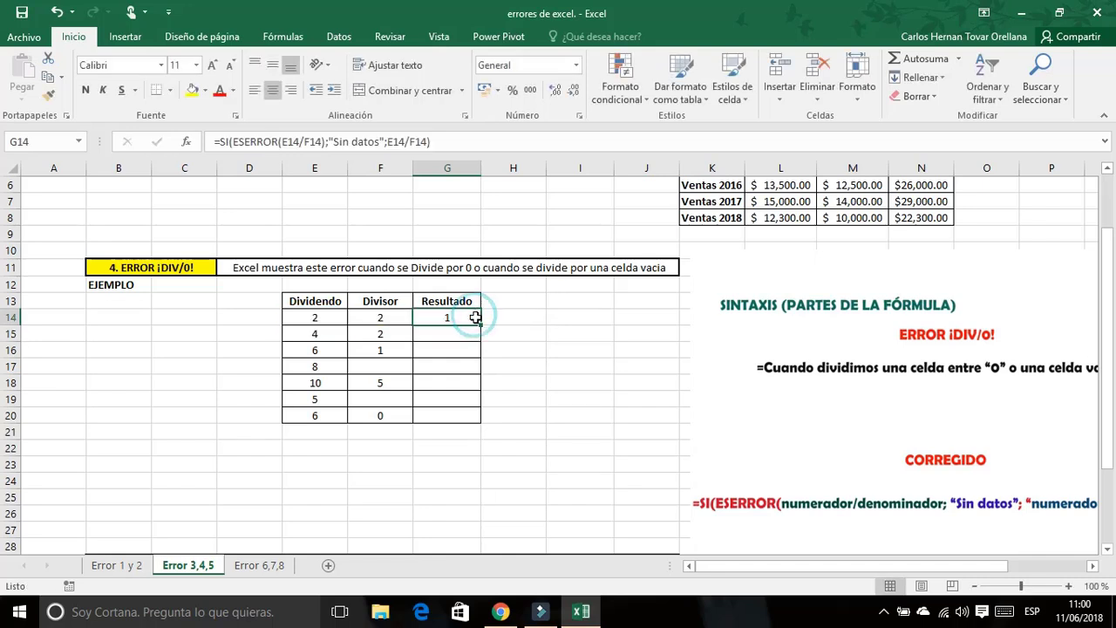
pyautogui.doubleClick(479, 323)
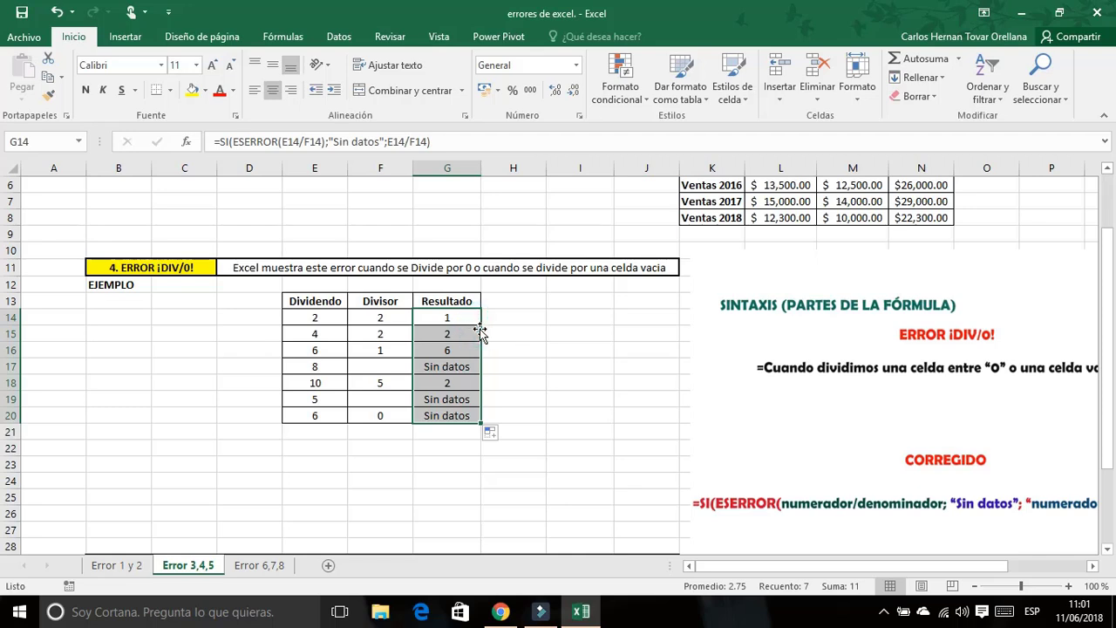
# - Replace the "Sin datos" text in the G17 formula with a blank " " text
pyautogui.click(455, 365)
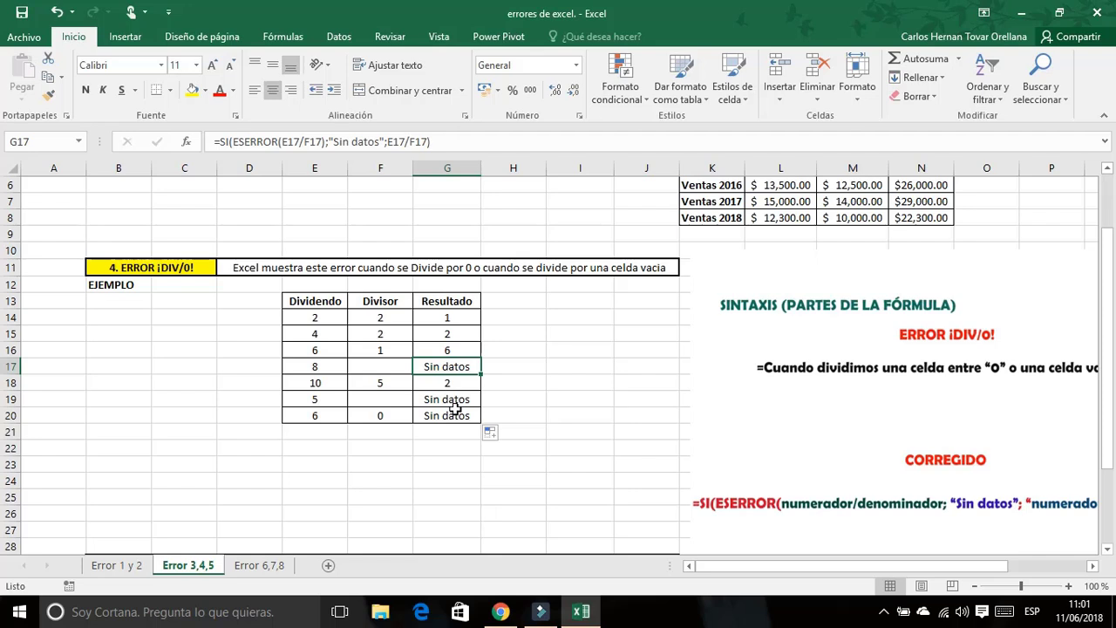
pyautogui.click(380, 142)
pyautogui.press('BackSpace')
pyautogui.press('BackSpace')
pyautogui.press('BackSpace')
pyautogui.press('BackSpace')
pyautogui.press('BackSpace')
pyautogui.press('BackSpace')
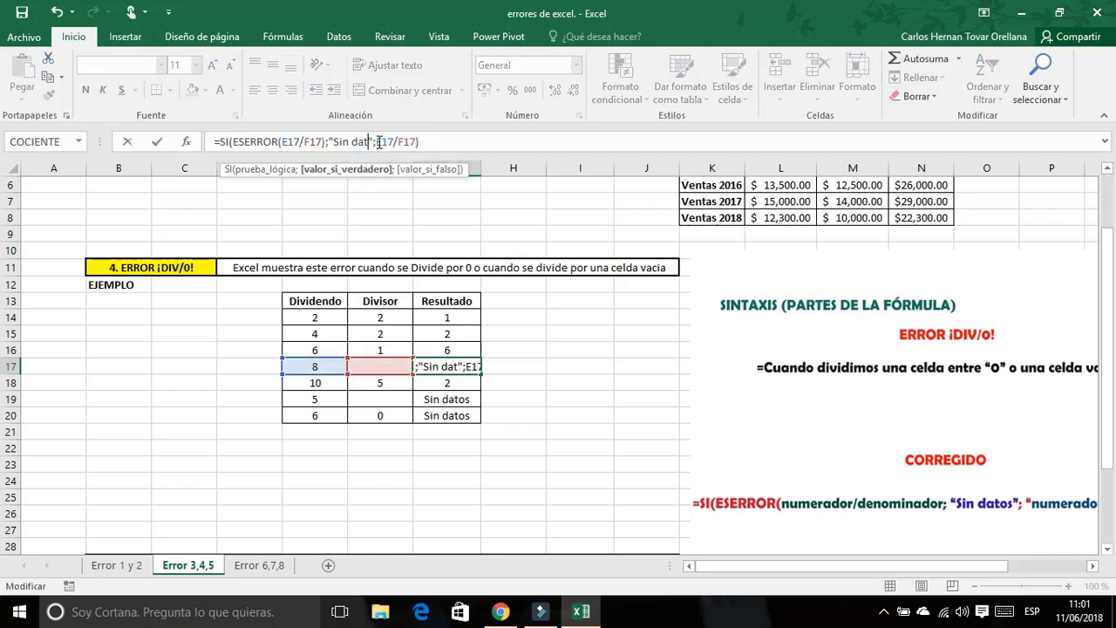
pyautogui.press('BackSpace')
pyautogui.press('BackSpace')
pyautogui.press('BackSpace')
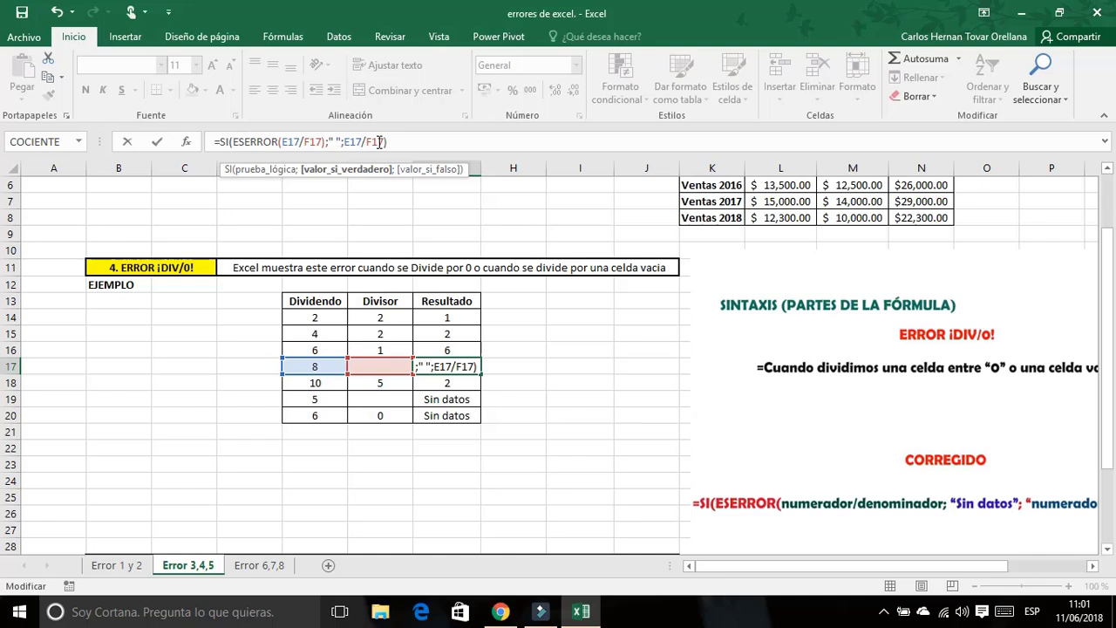
pyautogui.press('Return')
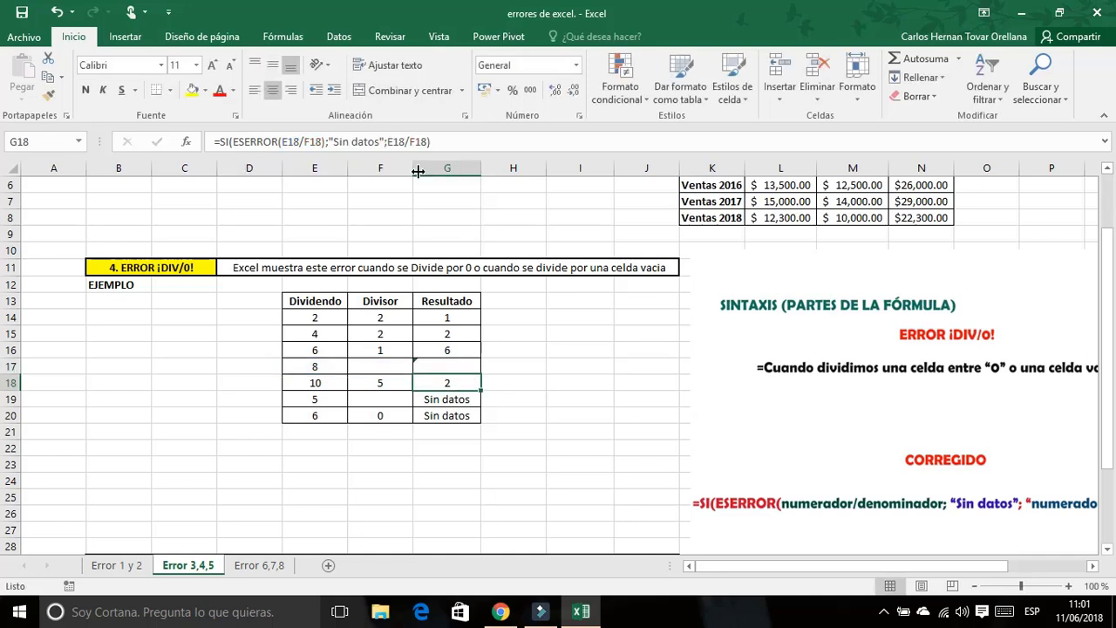
# - Replace "Sin datos" in the G14 formula with a blank " " text
pyautogui.click(440, 317)
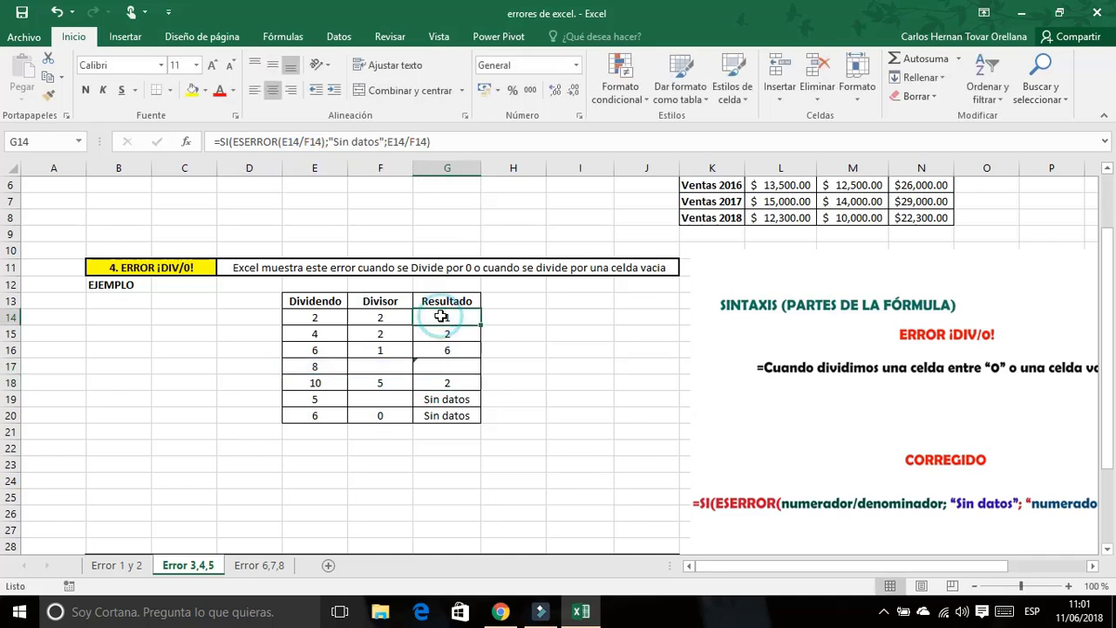
pyautogui.click(377, 141)
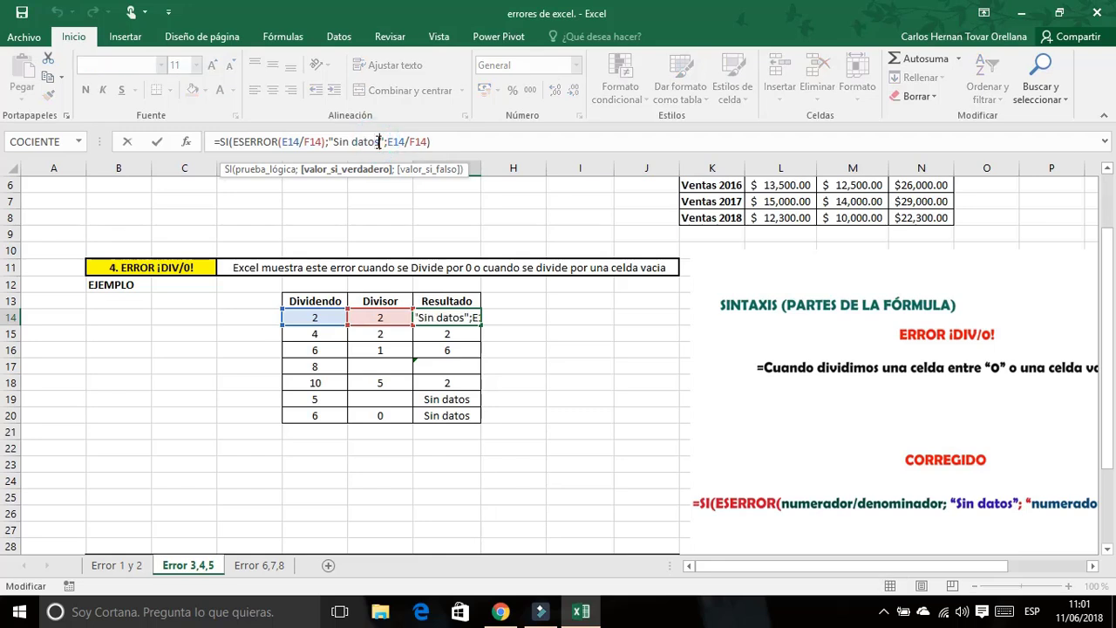
pyautogui.press('BackSpace')
pyautogui.press('BackSpace')
pyautogui.press('BackSpace')
pyautogui.press('BackSpace')
pyautogui.press('BackSpace')
pyautogui.press('BackSpace')
pyautogui.press('BackSpace')
pyautogui.press('BackSpace')
pyautogui.press('BackSpace')
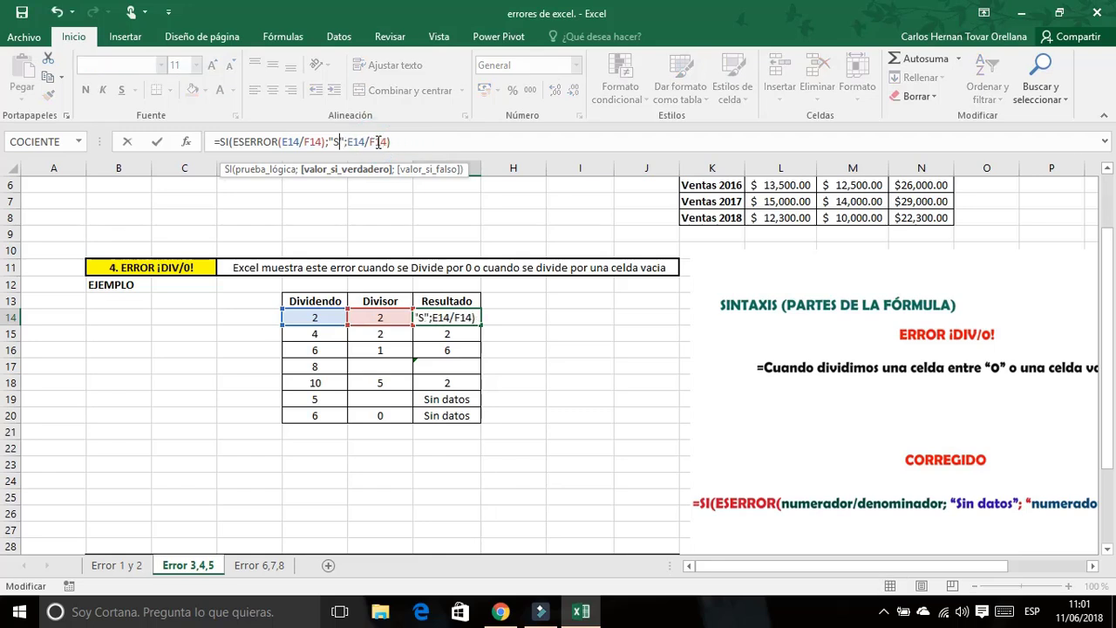
pyautogui.press('Return')
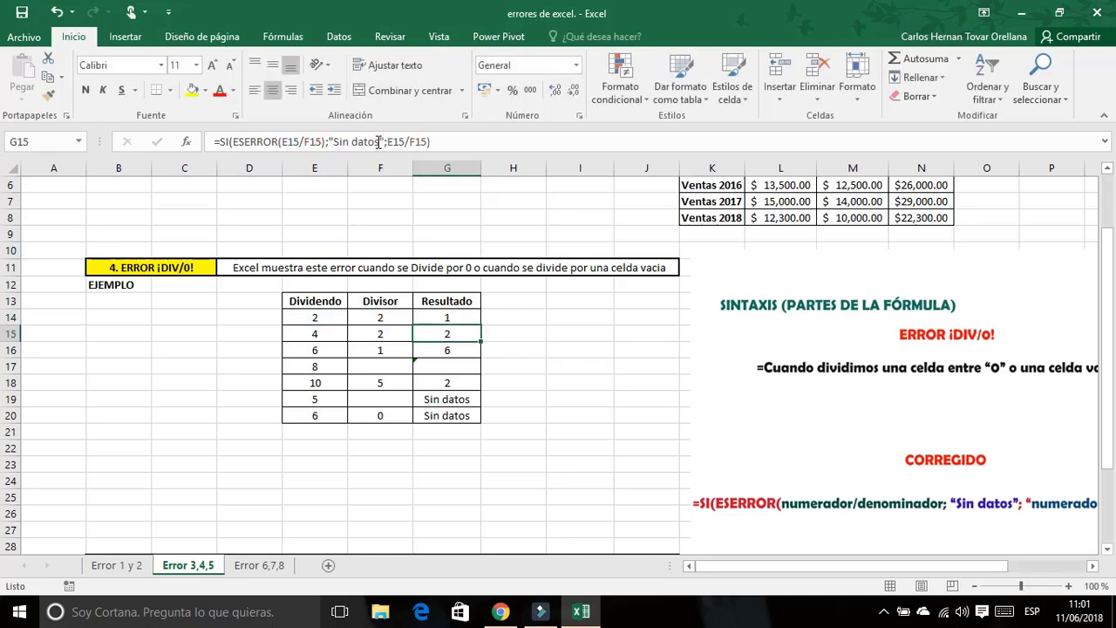
# - Fill the blank-text version of the G14 formula down through G20 and check the formula in G20
pyautogui.click(458, 317)
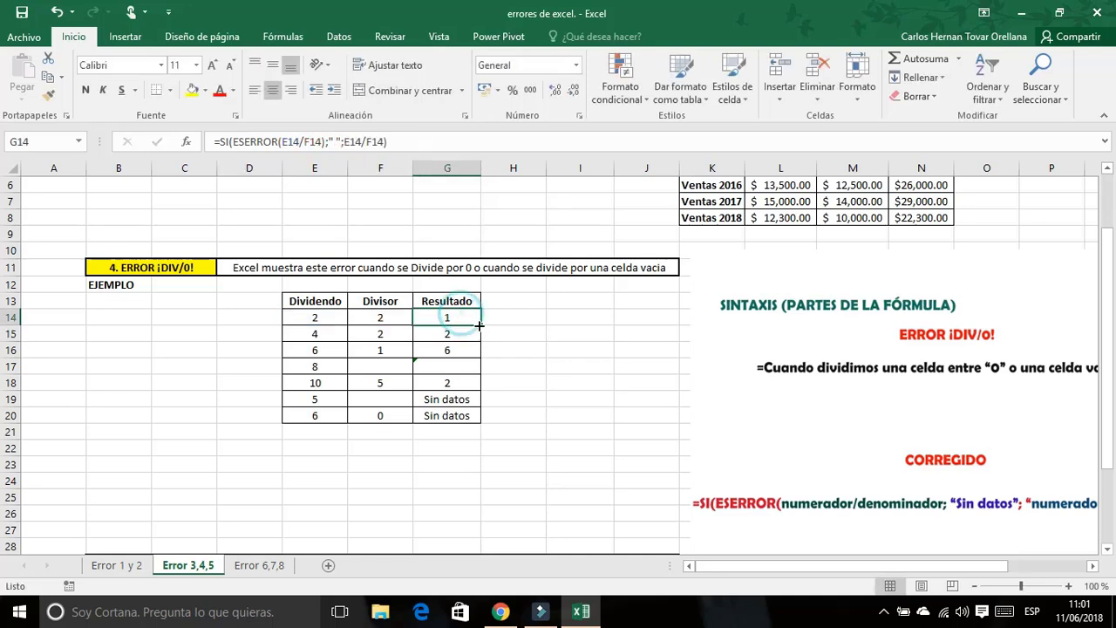
pyautogui.doubleClick(480, 326)
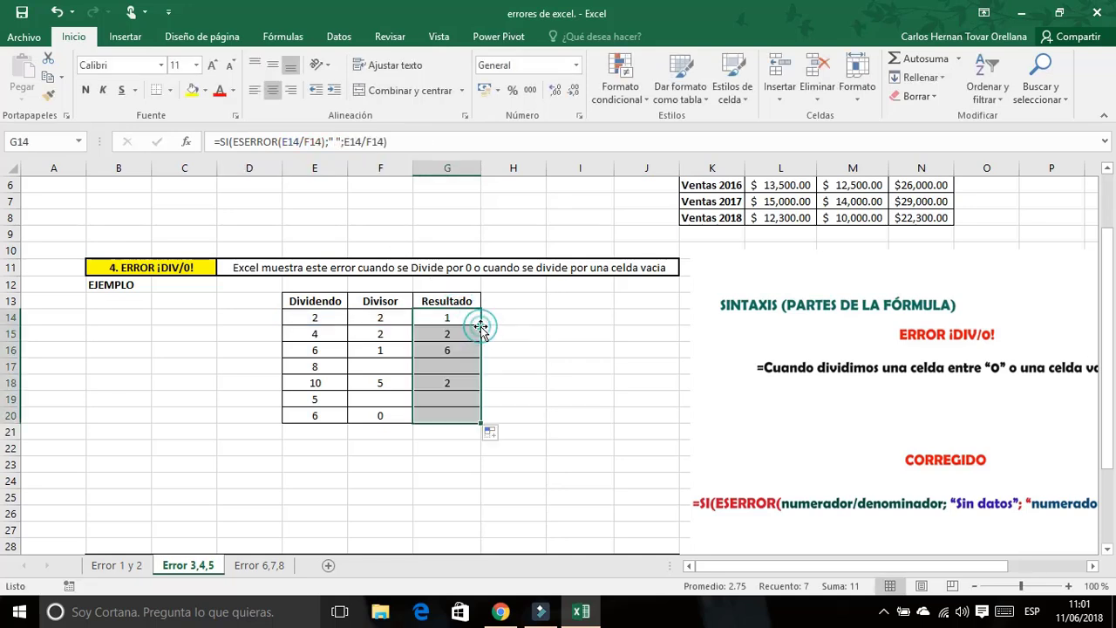
pyautogui.click(442, 409)
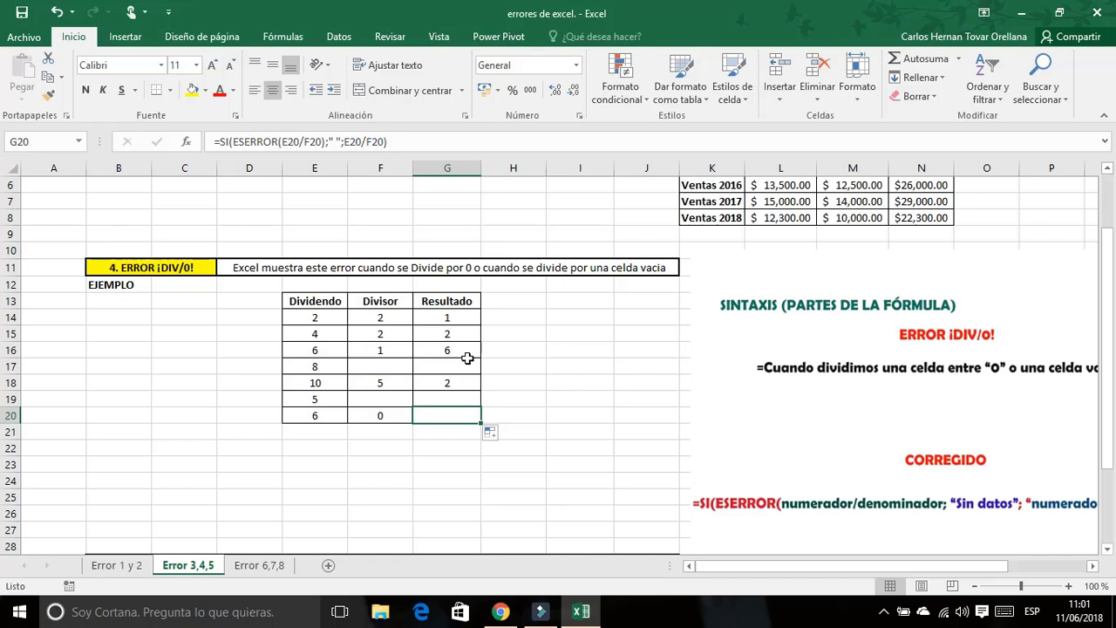
# - Undo the last fill and the G14 edit, and fill the "Sin datos" formula from G14 down through G20 again
pyautogui.hotkey('ctrl', 'z')
pyautogui.hotkey('ctrl', 'z')
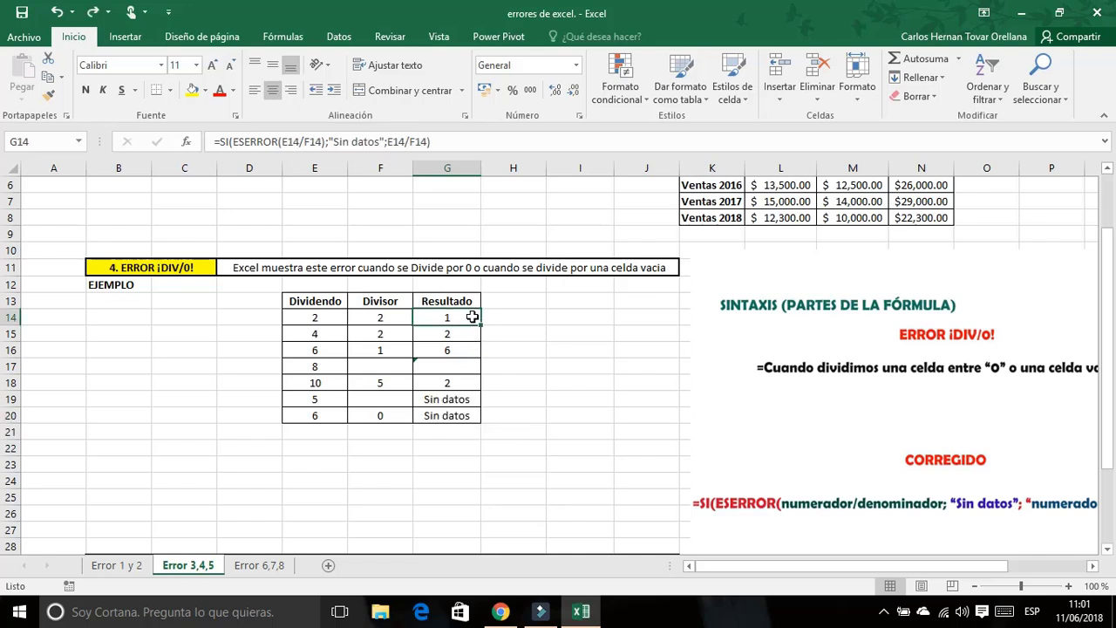
pyautogui.doubleClick(480, 324)
pyautogui.click(464, 367)
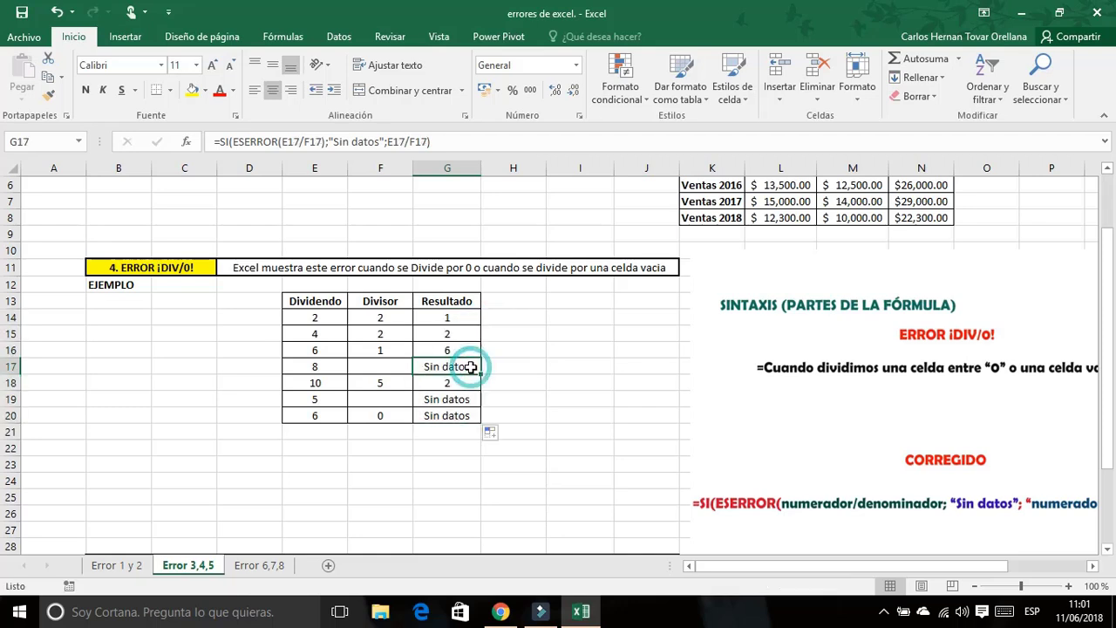
pyautogui.click(512, 363)
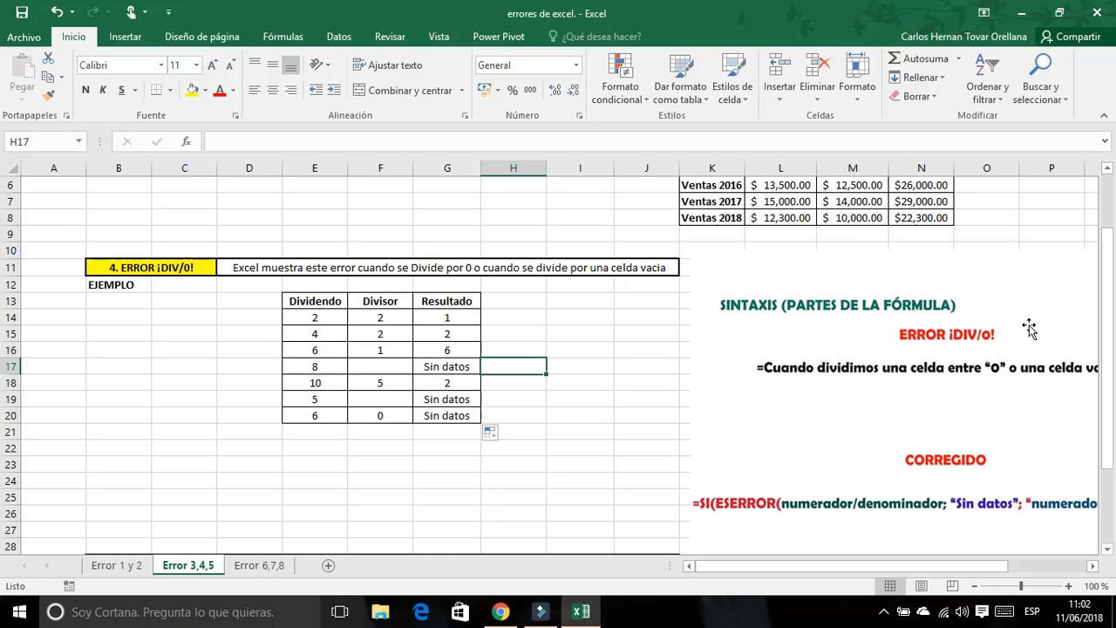
# - Review the error explanations on the Error 1 y 2 and Error 3,4,5 sheets, ending at the 5. ERROR #¡VALOR! section
pyautogui.moveTo(1108, 328); pyautogui.dragTo(1108, 334)
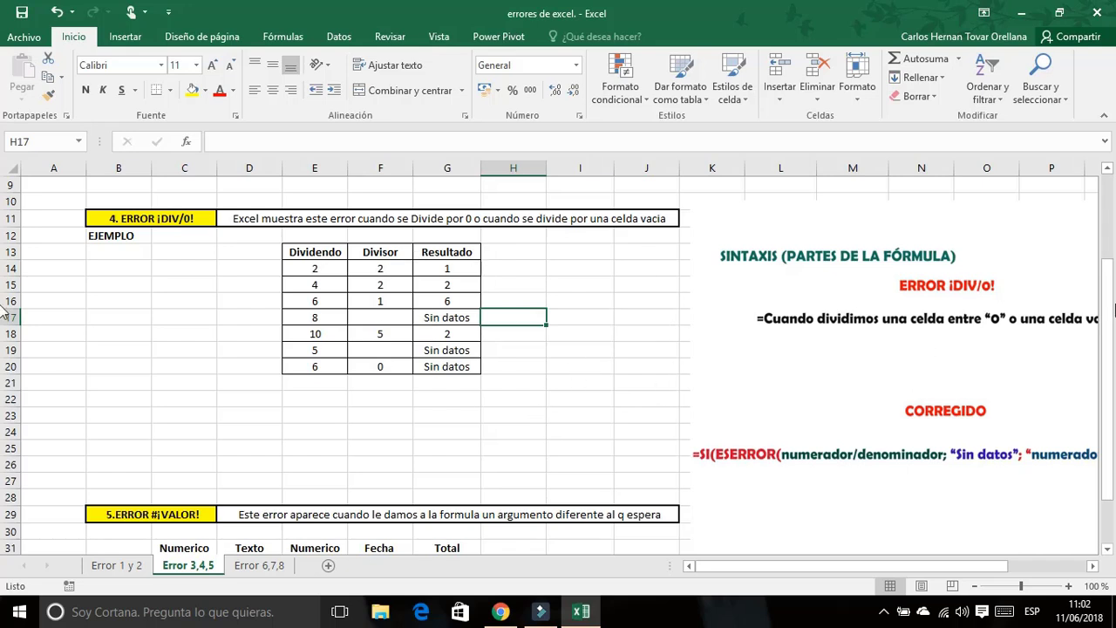
pyautogui.moveTo(1110, 331); pyautogui.dragTo(1109, 329)
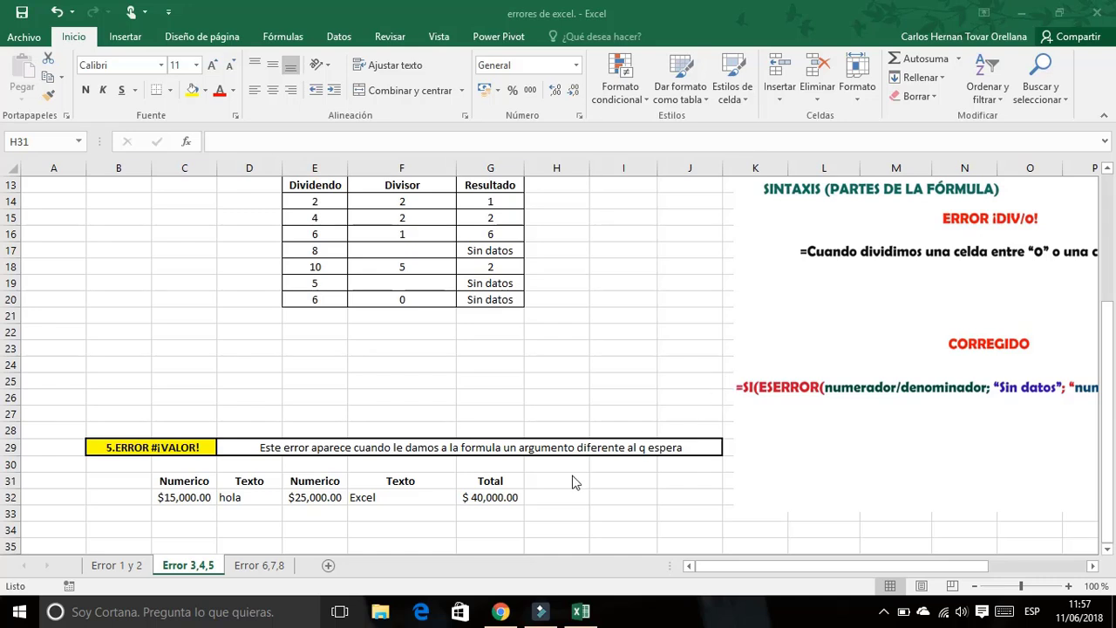
pyautogui.click(119, 569)
pyautogui.click(118, 569)
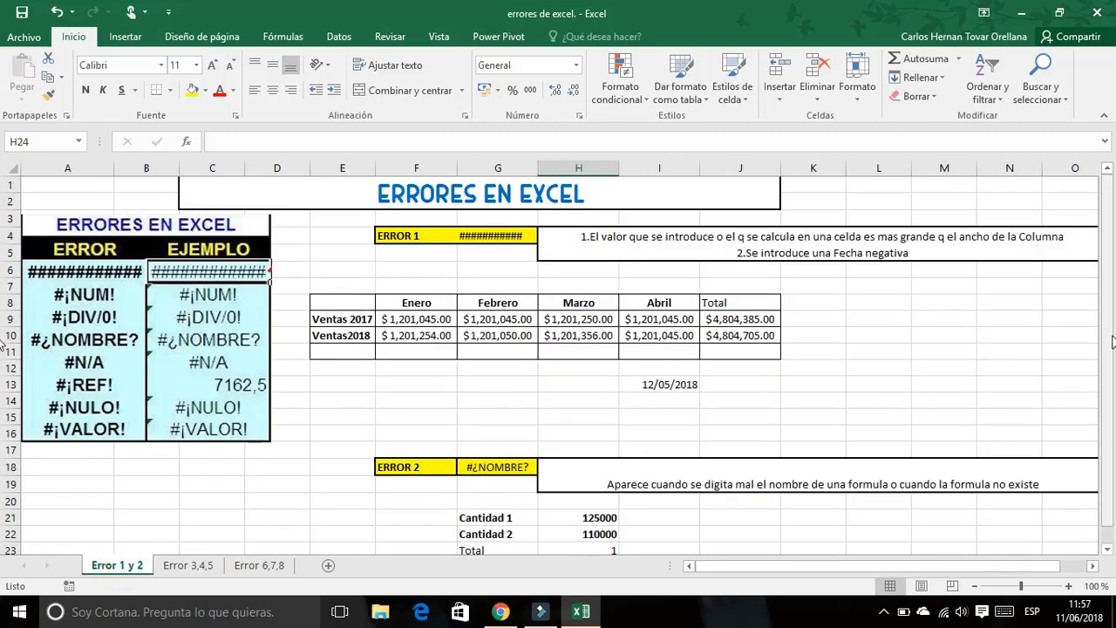
pyautogui.moveTo(1111, 336); pyautogui.dragTo(1112, 299)
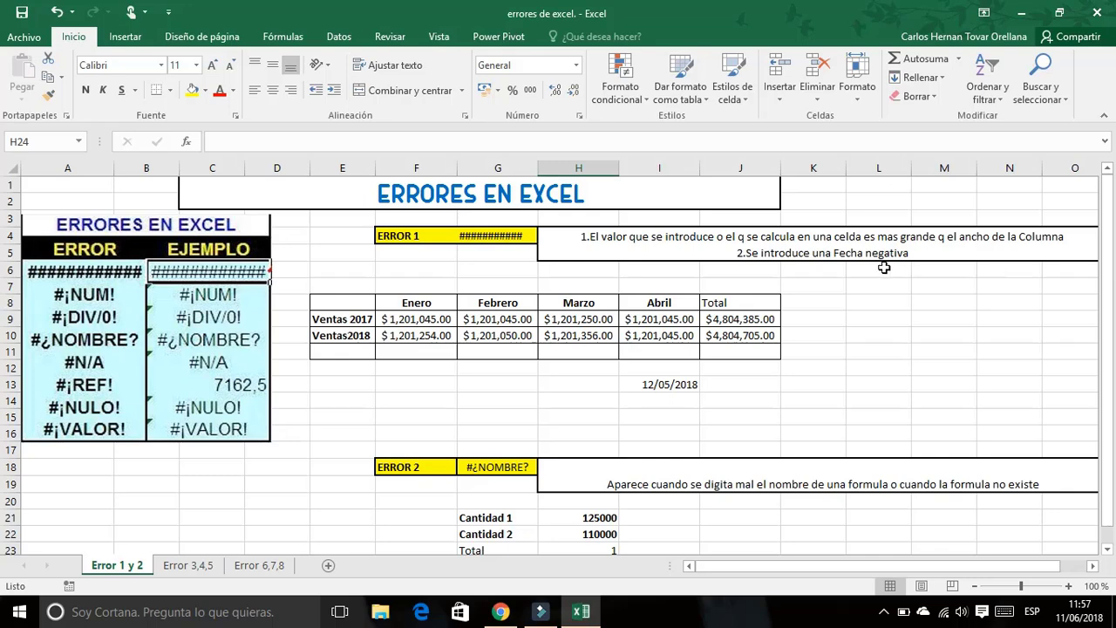
pyautogui.click(198, 567)
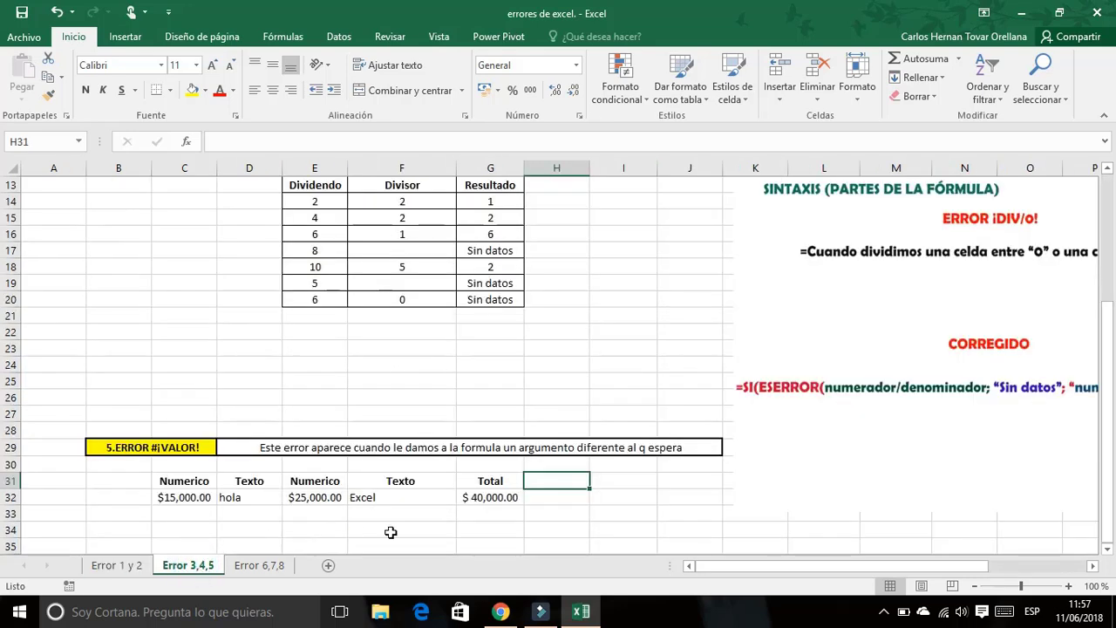
pyautogui.moveTo(1109, 411); pyautogui.dragTo(1109, 350)
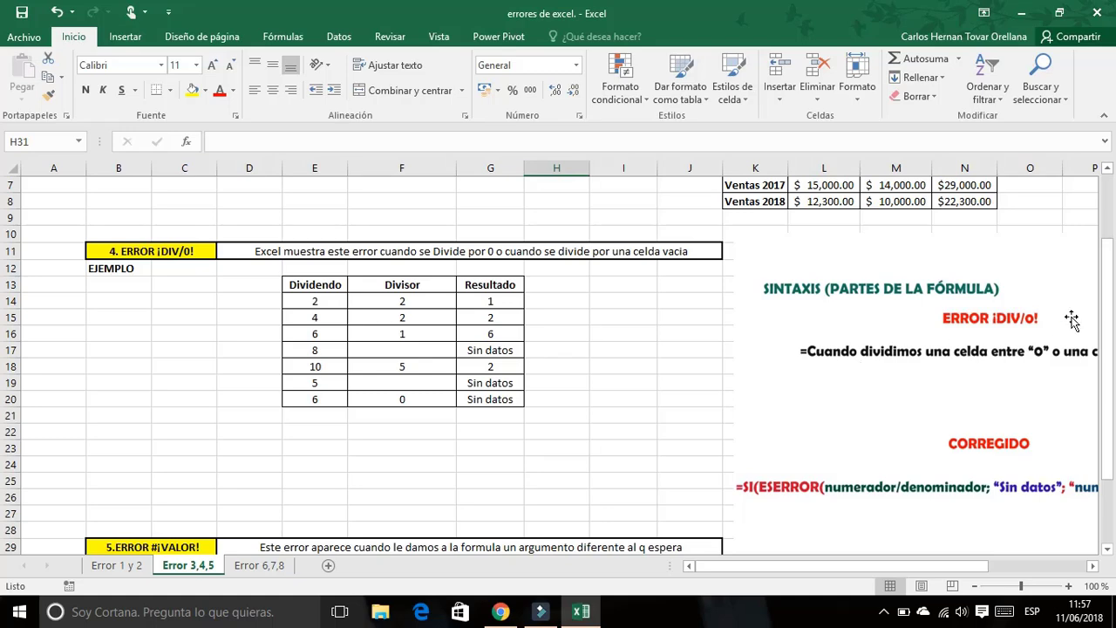
pyautogui.moveTo(1108, 325); pyautogui.dragTo(1107, 419)
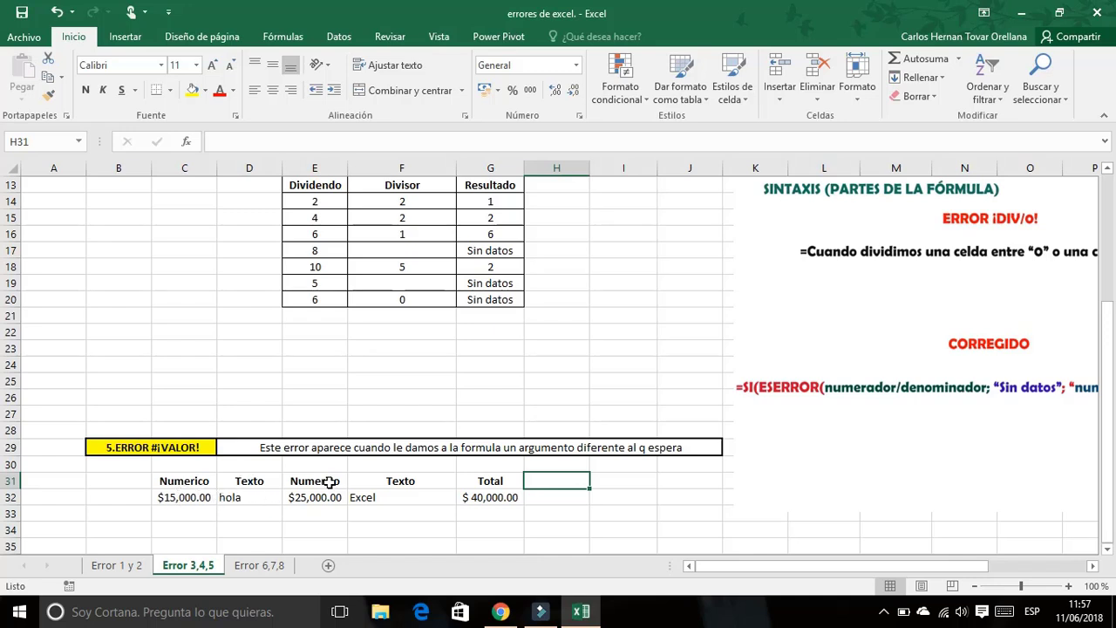
# - Replace the total in G32 with the formula =C32+D32+E32+F32, adding the numeric and text cells one by one
pyautogui.click(485, 498)
pyautogui.doubleClick(488, 497)
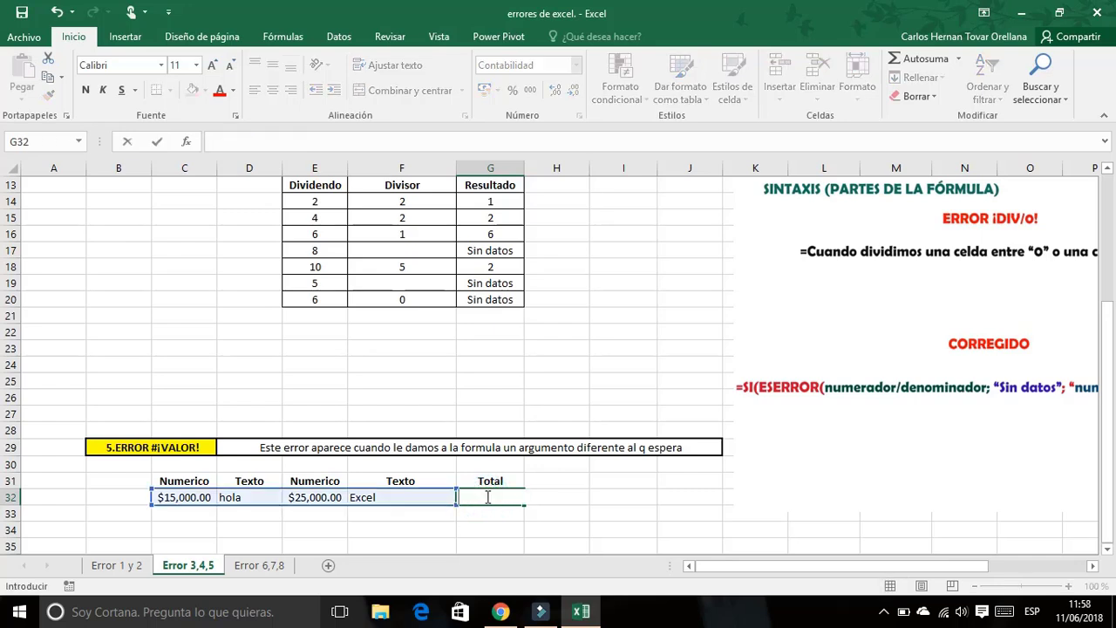
pyautogui.click(485, 504)
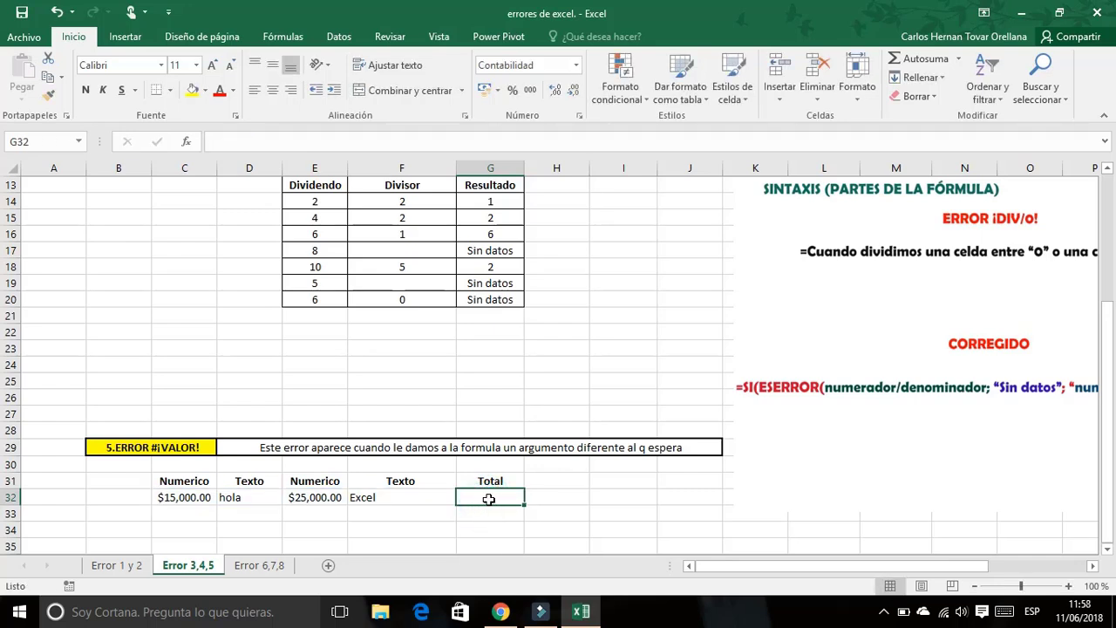
pyautogui.write('=')
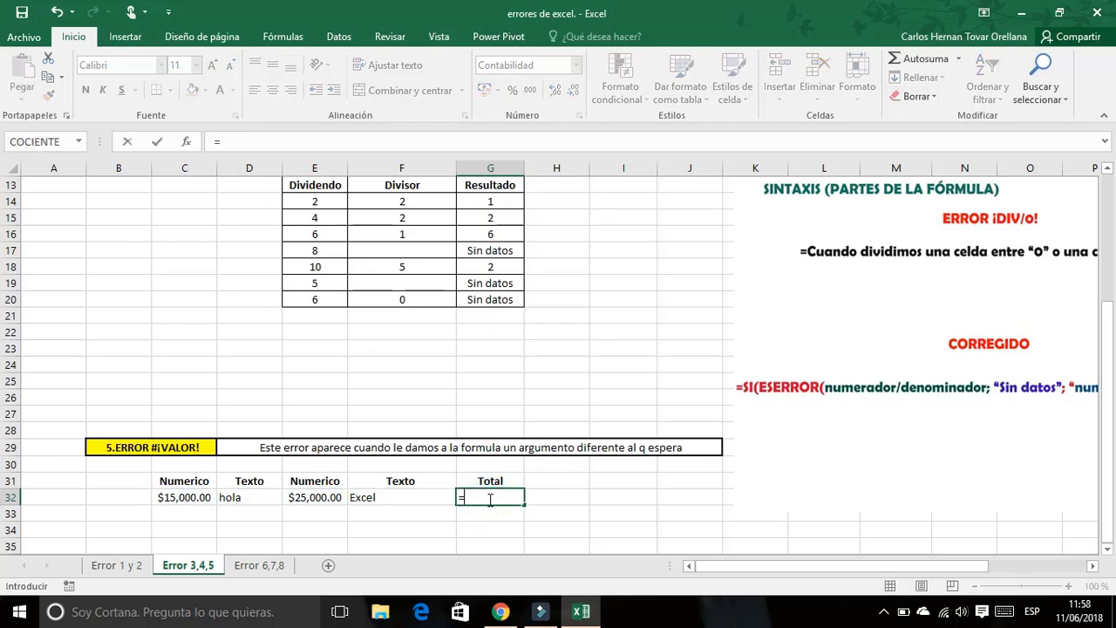
pyautogui.click(178, 500)
pyautogui.write('+')
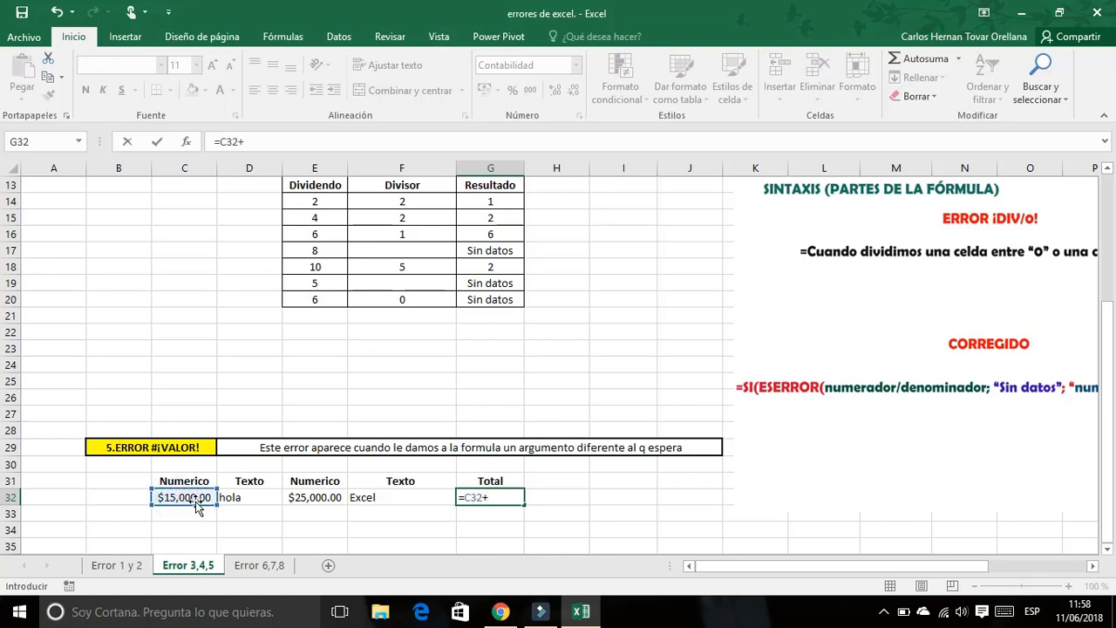
pyautogui.click(234, 498)
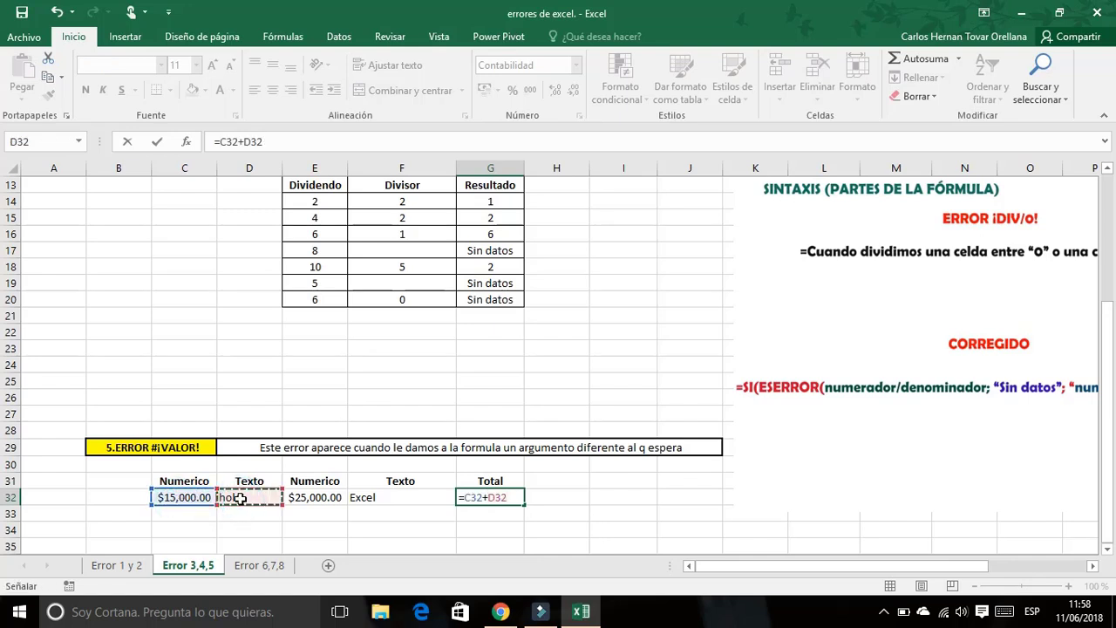
pyautogui.write('+')
pyautogui.click(302, 501)
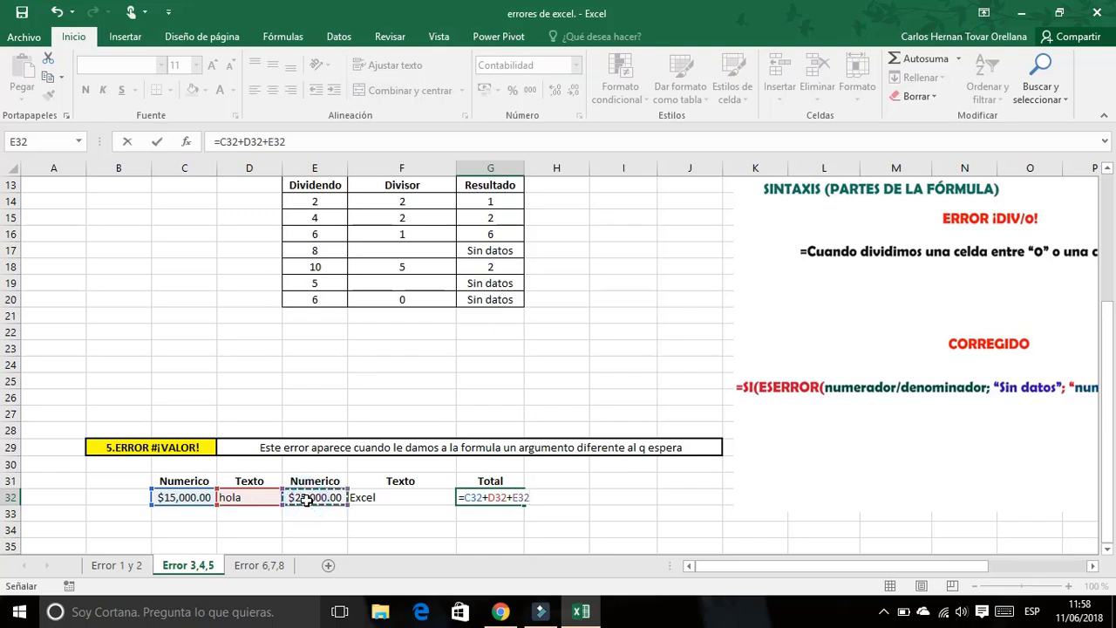
pyautogui.write('+')
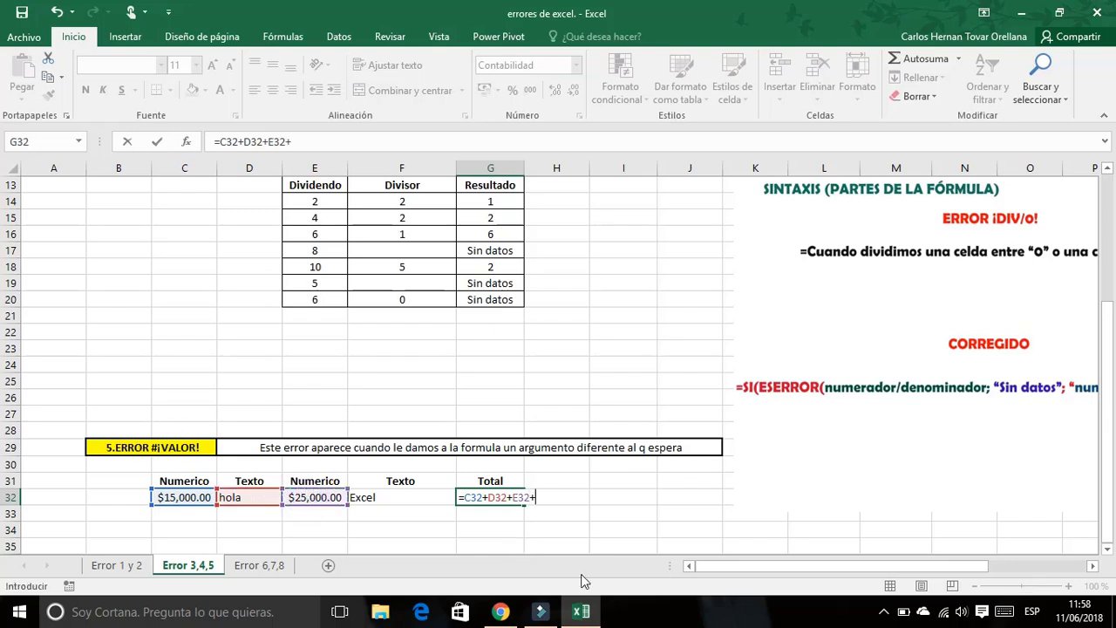
pyautogui.click(387, 498)
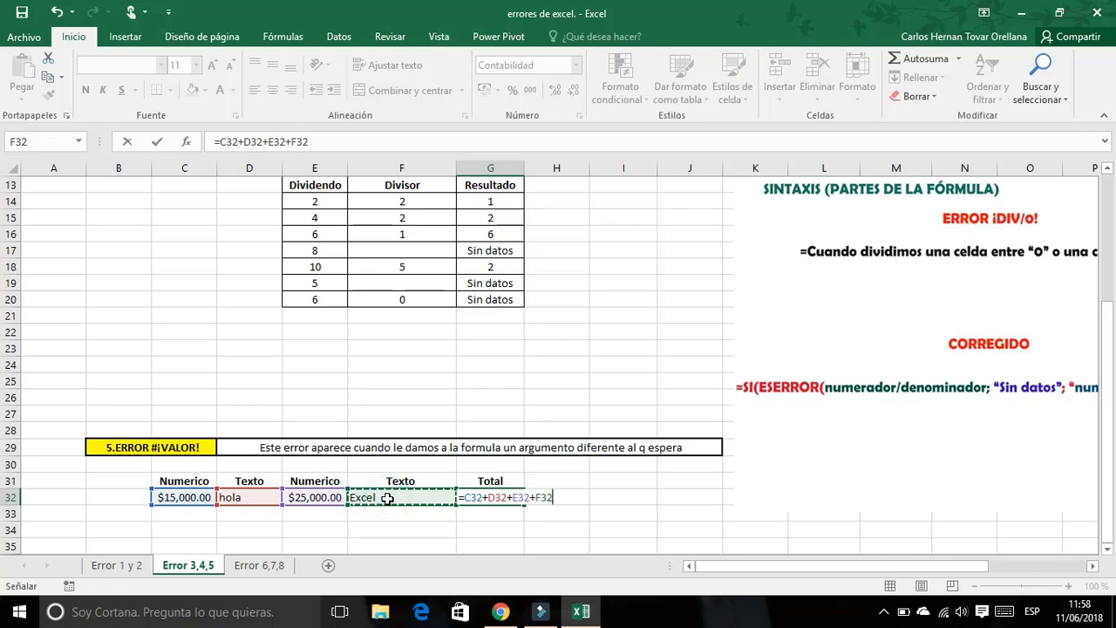
pyautogui.press('Return')
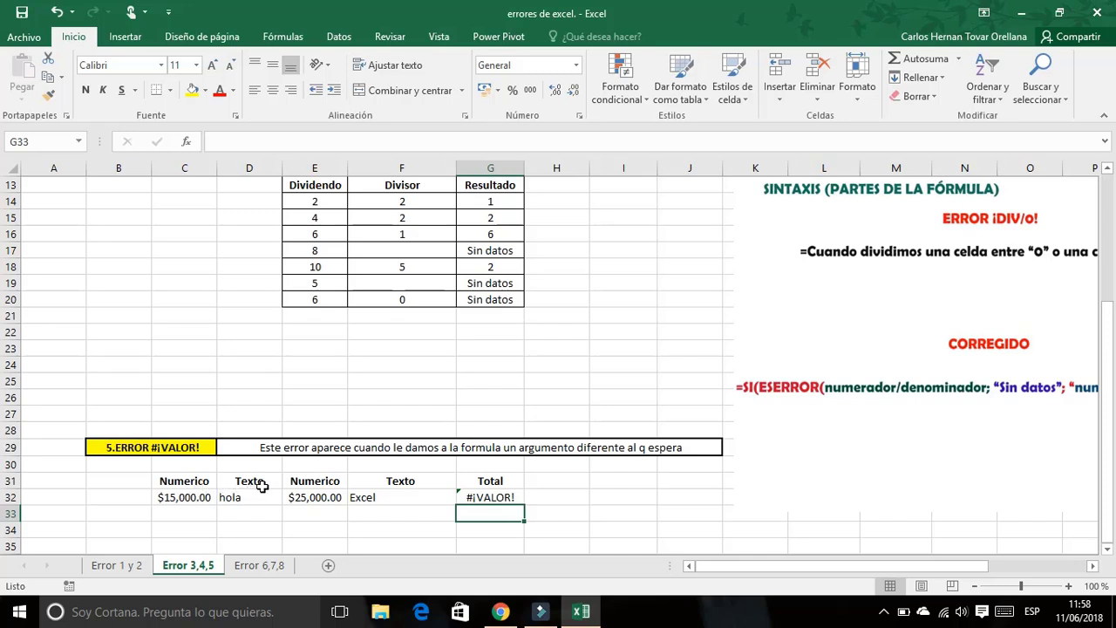
# - Replace the addition formula in the Total cell G32 with =SUMA(C32:F32)
pyautogui.click(487, 495)
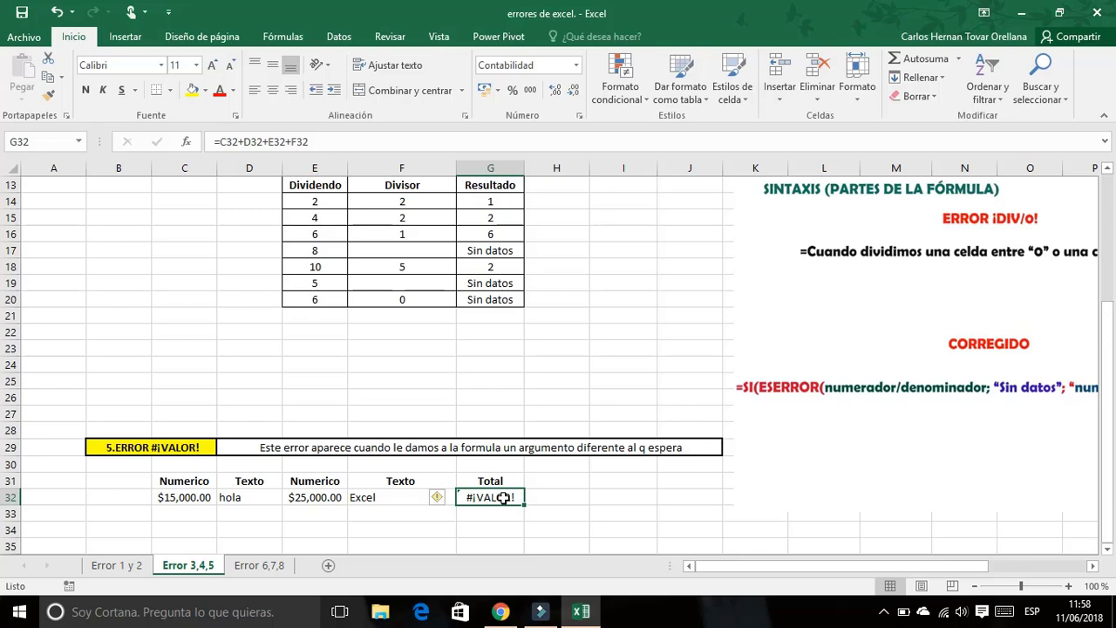
pyautogui.press('BackSpace')
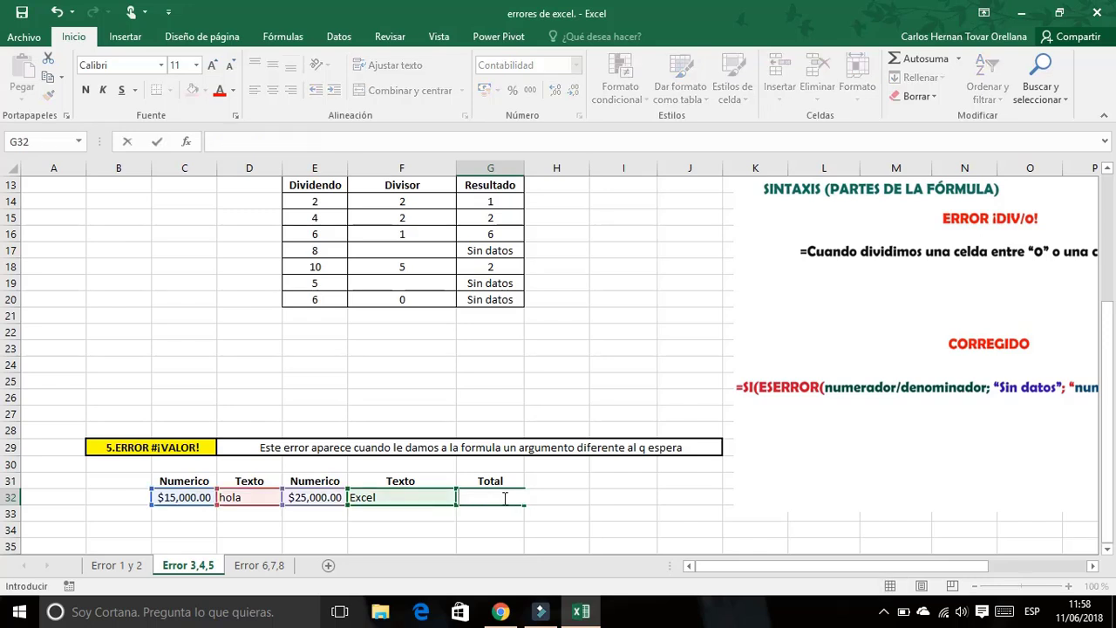
pyautogui.write('=')
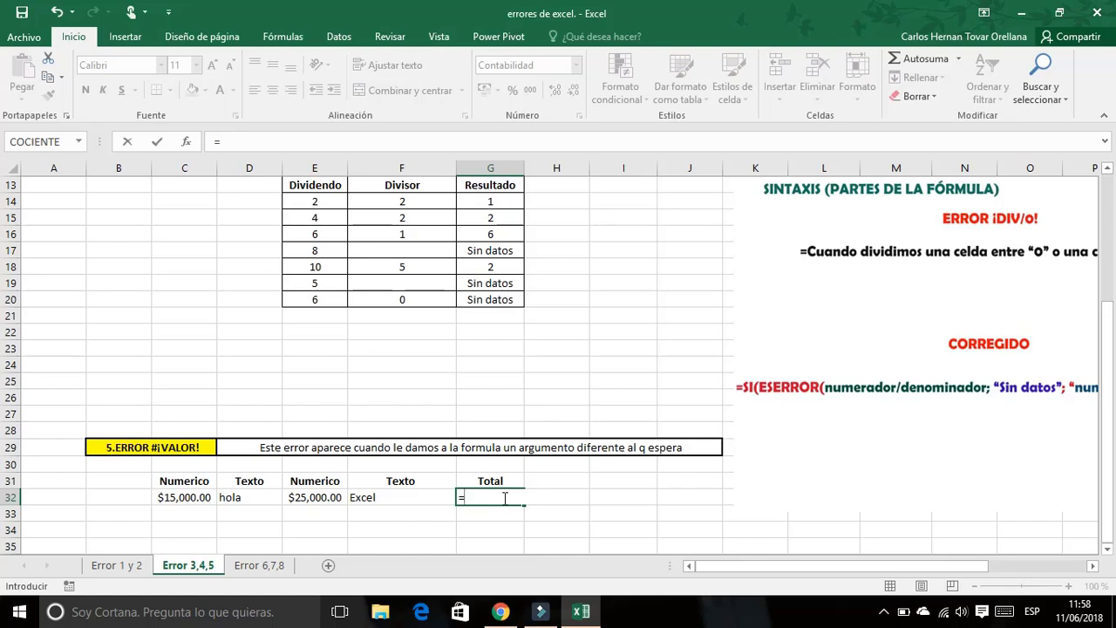
pyautogui.write('suma')
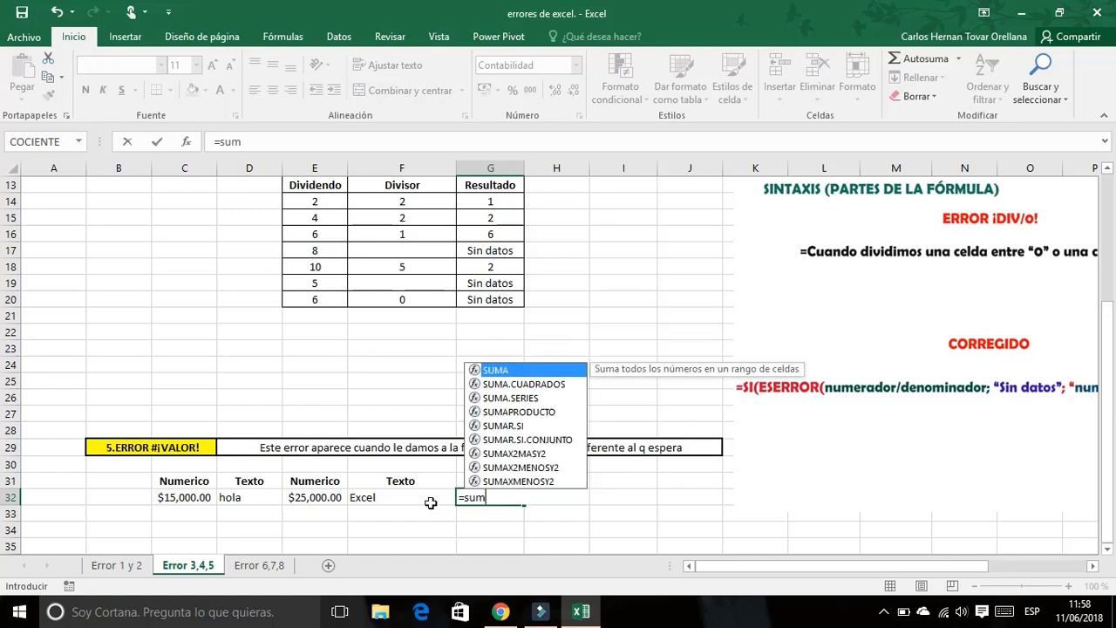
pyautogui.doubleClick(507, 372)
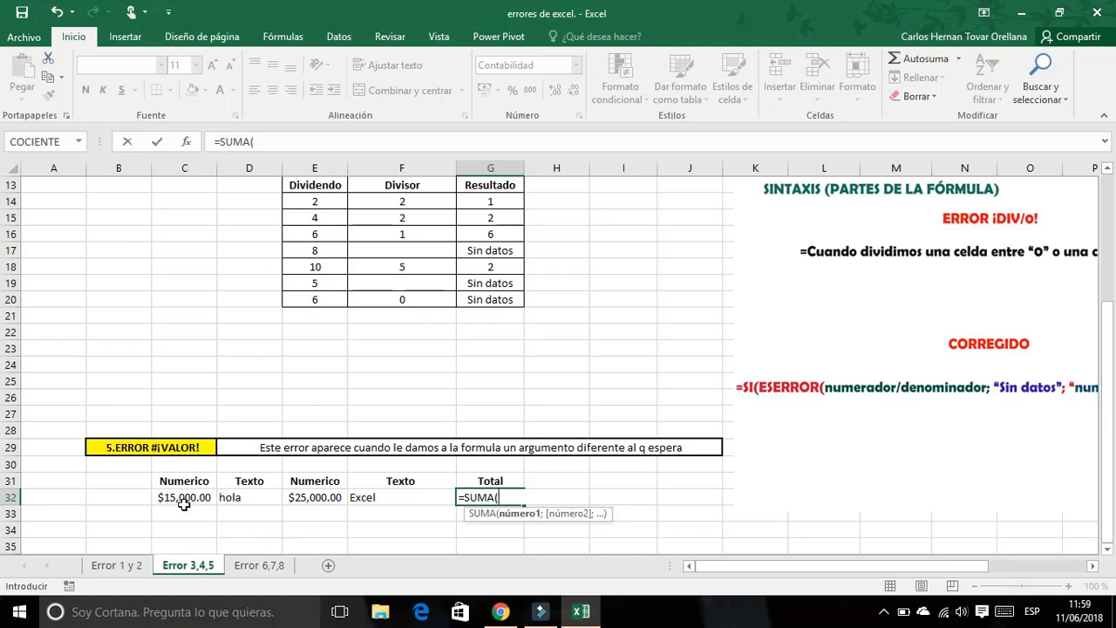
pyautogui.moveTo(184, 504); pyautogui.dragTo(399, 508)
pyautogui.write(')')
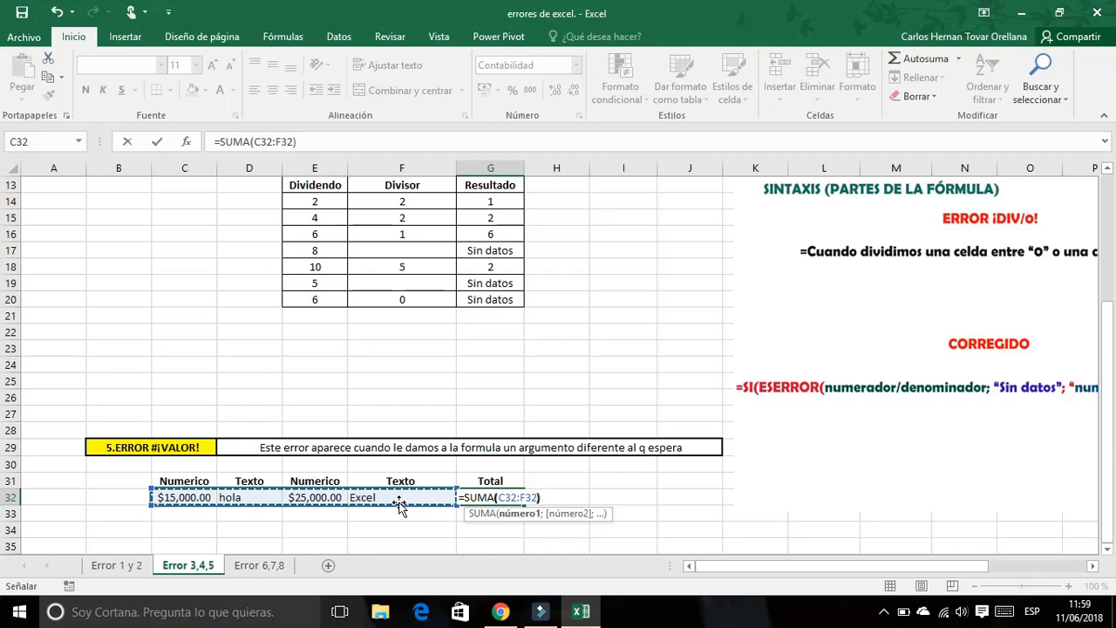
pyautogui.press('Return')
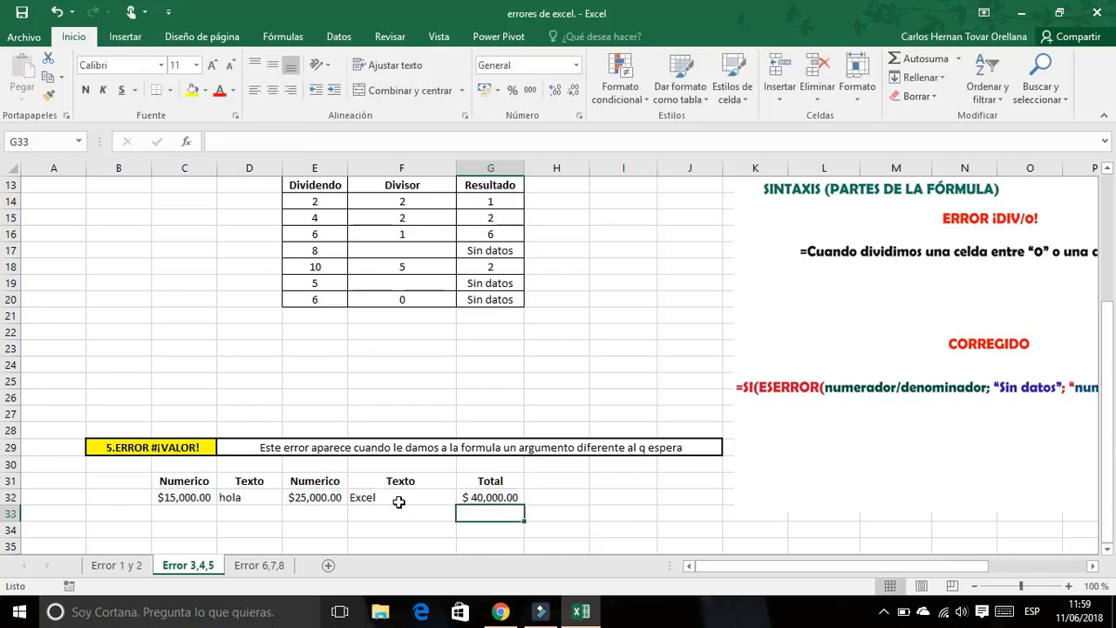
# - Inspect the SUMA formula in G32 and the range it refers to, leaving it as it is
pyautogui.click(501, 494)
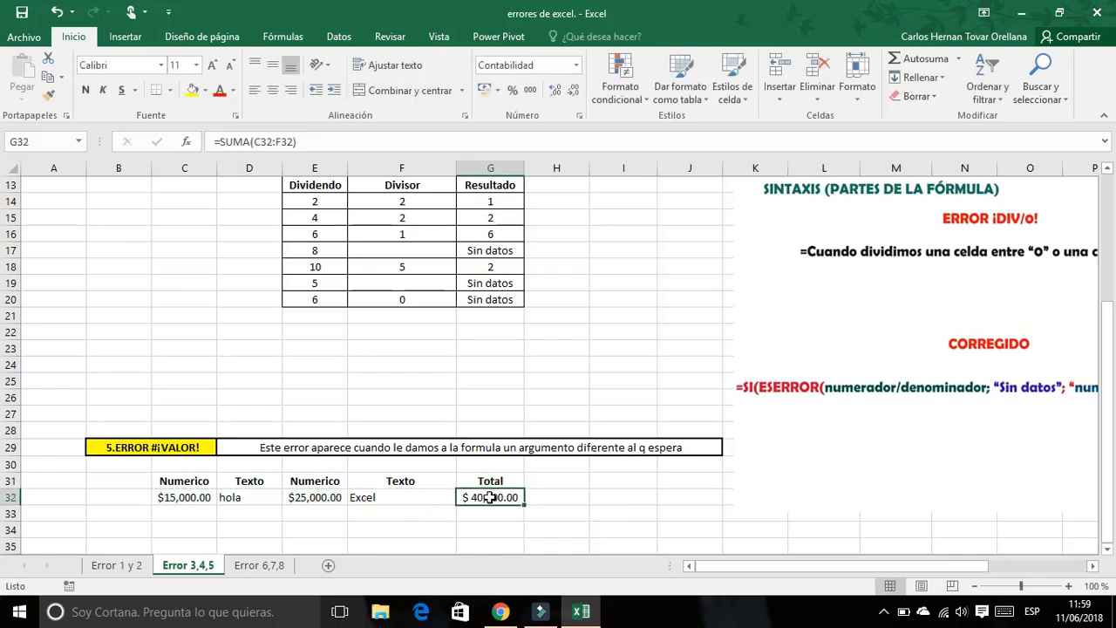
pyautogui.doubleClick(490, 497)
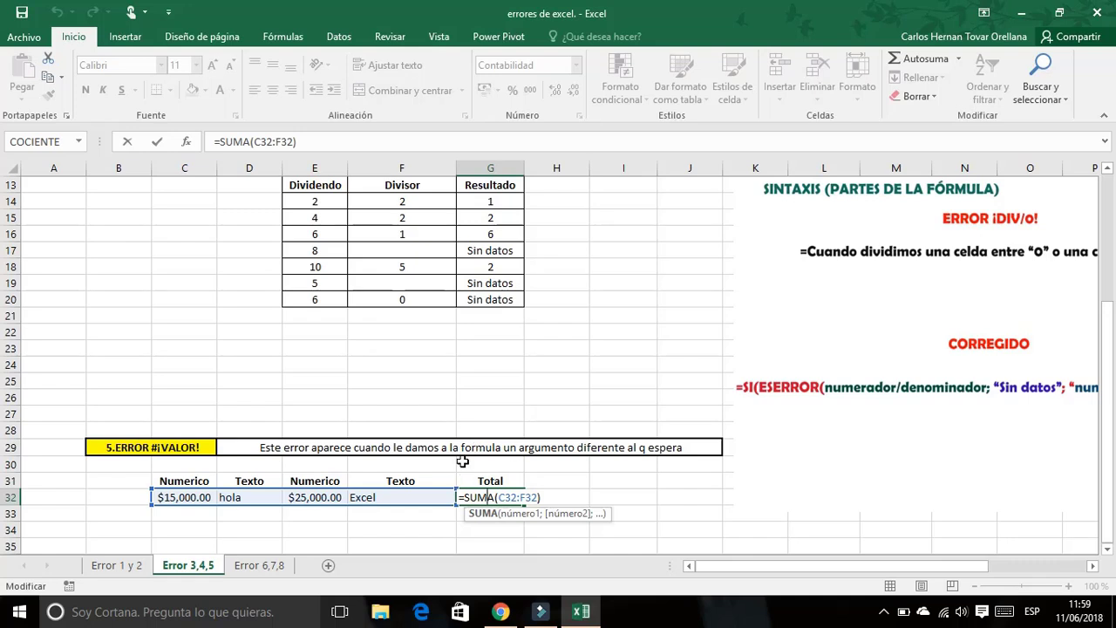
pyautogui.click(542, 497)
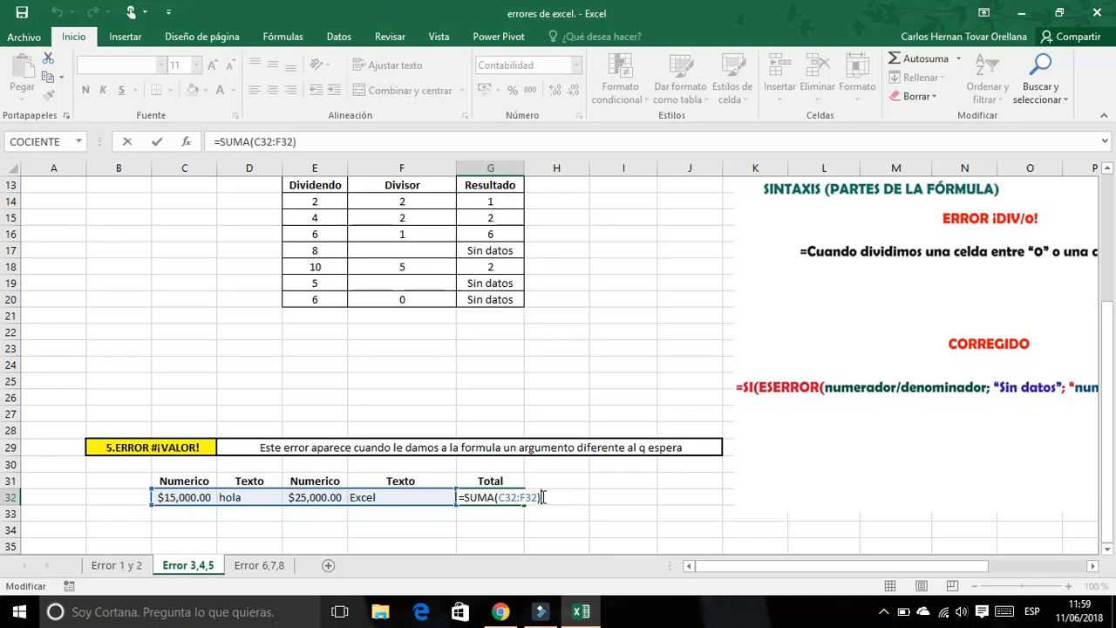
pyautogui.press('Return')
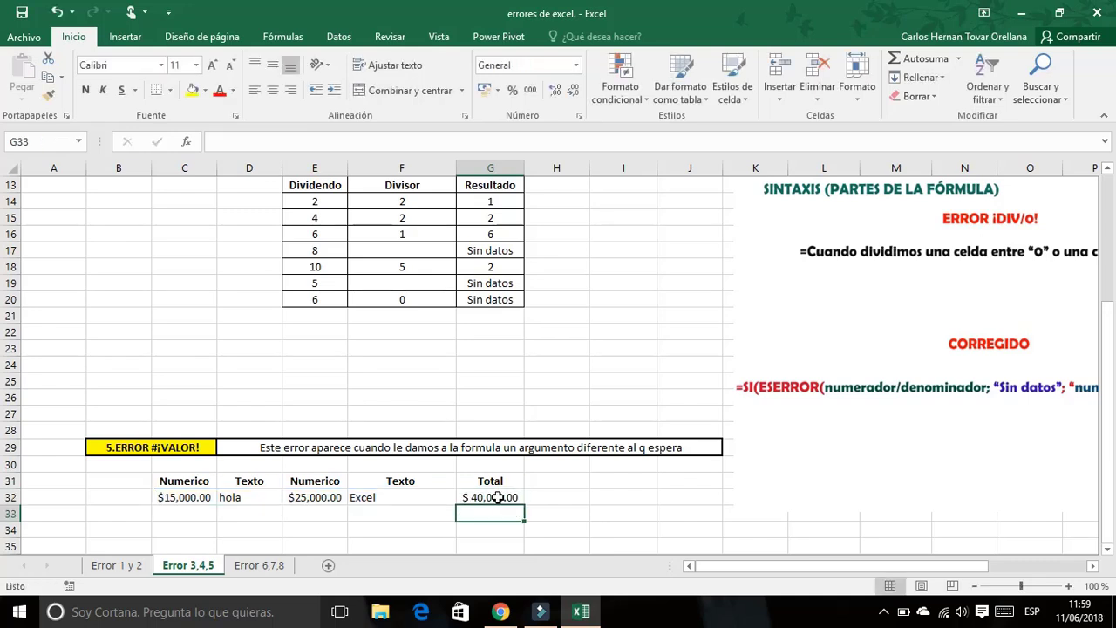
pyautogui.click(495, 497)
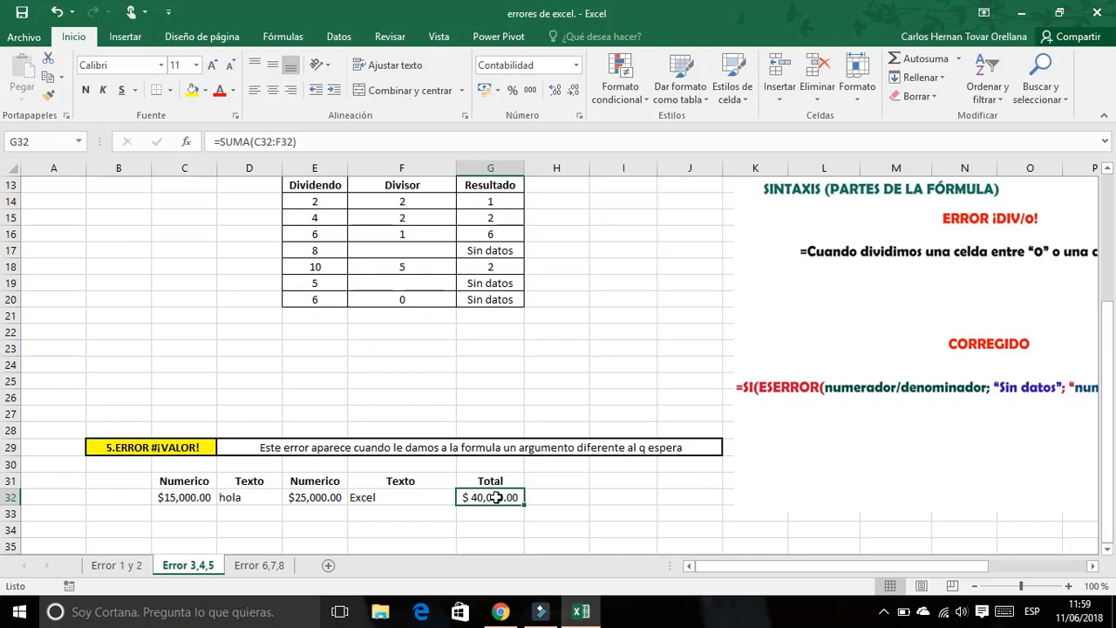
pyautogui.click(621, 495)
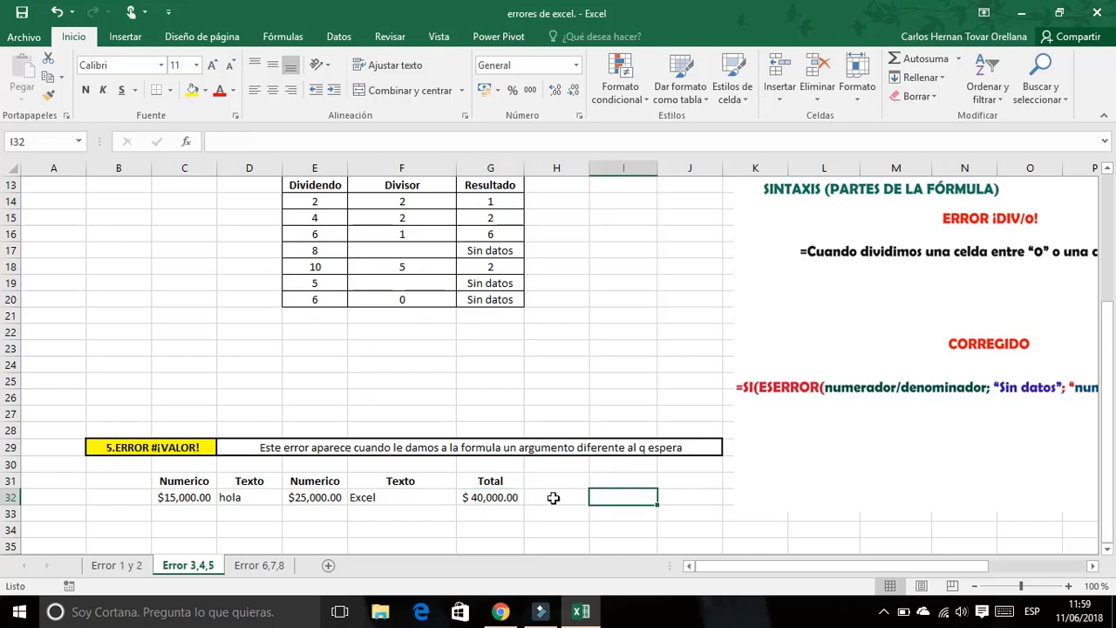
# - Go to the Error 6,7,8 sheet and clear the Resultado cell D6 in the #¡NUM! example
pyautogui.click(262, 567)
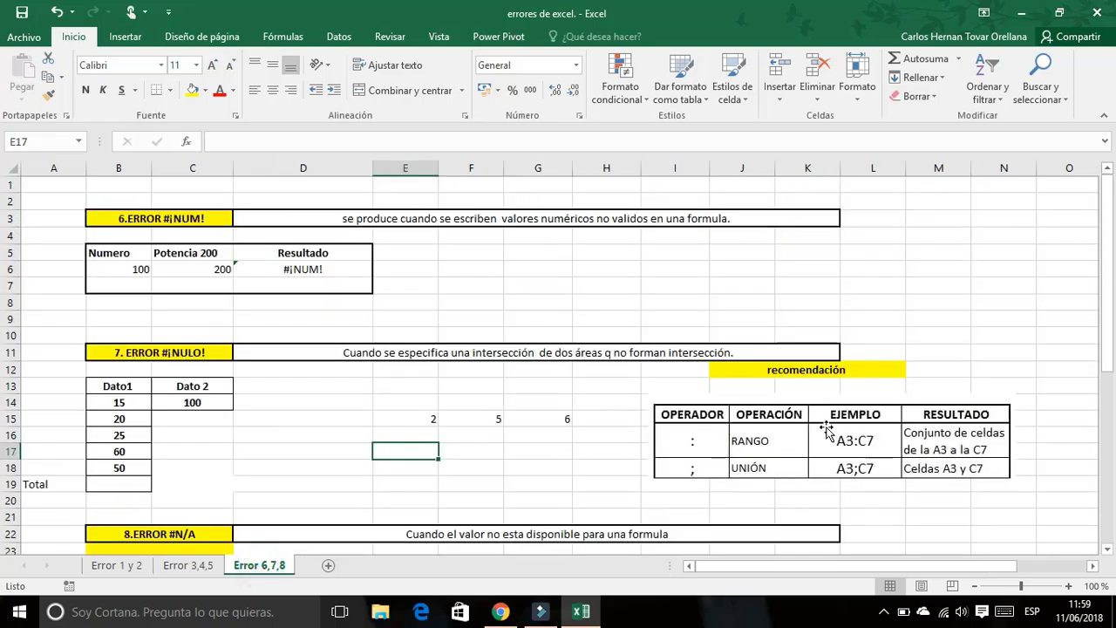
pyautogui.click(1110, 350)
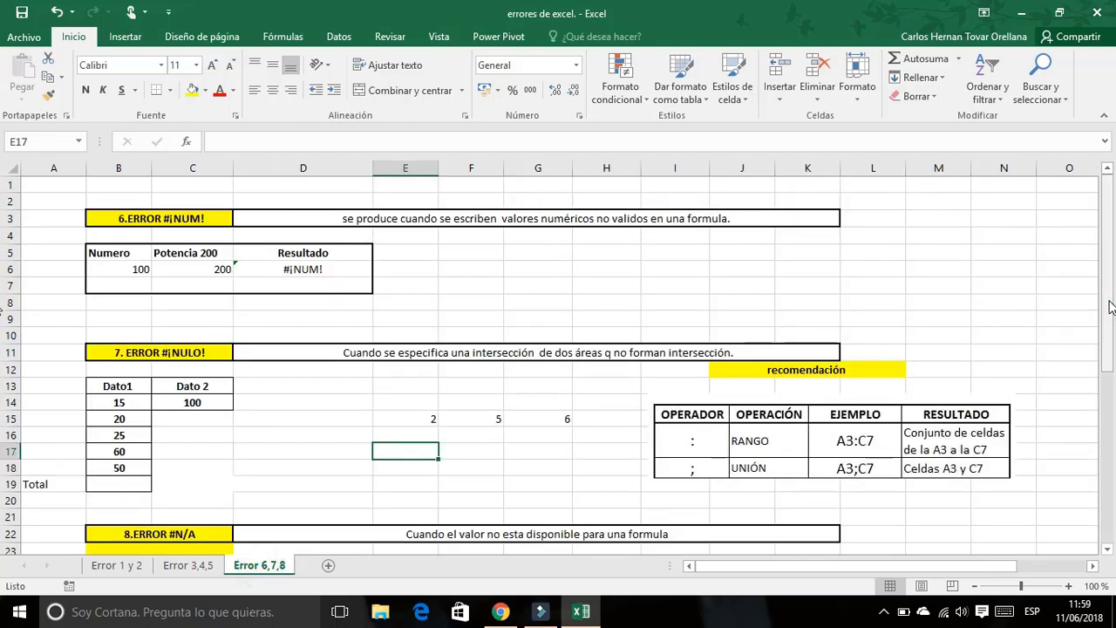
pyautogui.click(305, 270)
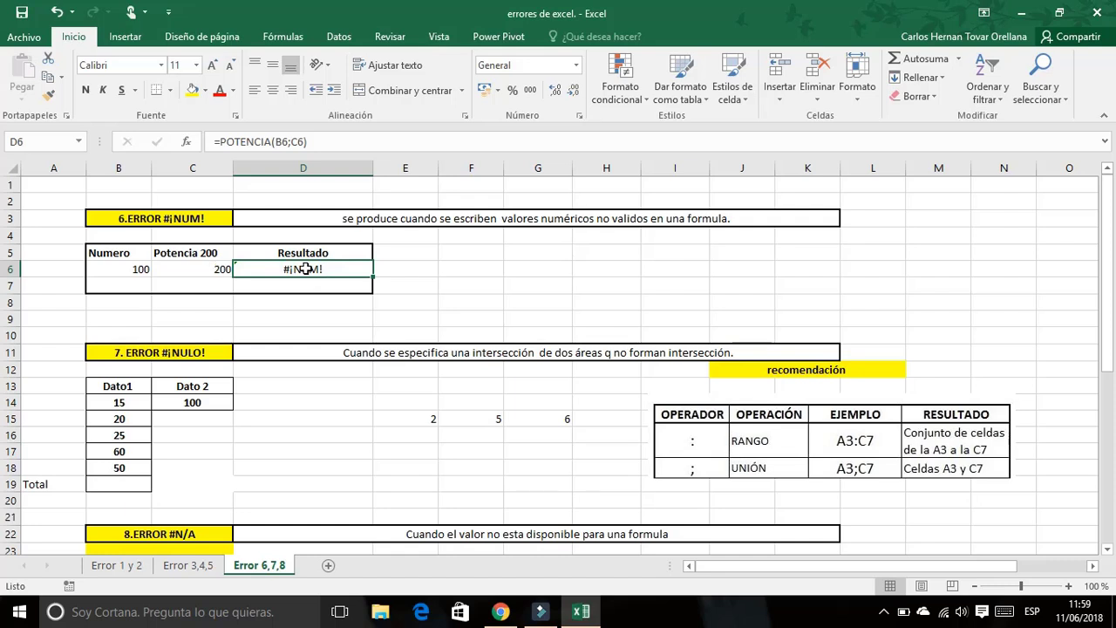
pyautogui.press('BackSpace')
pyautogui.click(454, 287)
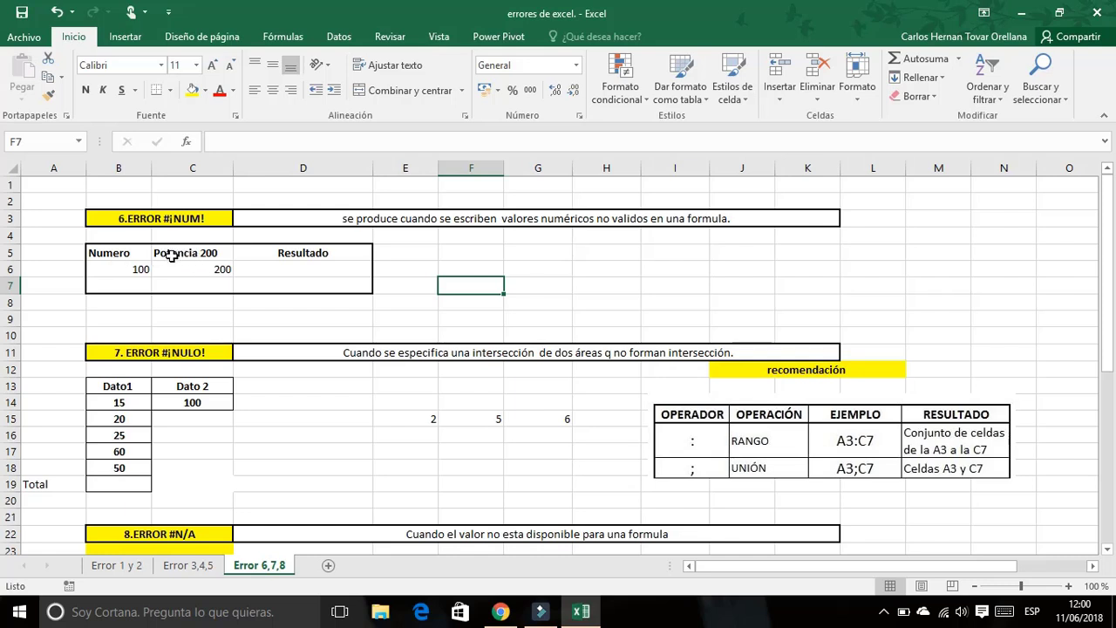
# - Enter =POTENCIA(B6;C6) in D6 to raise the Numero value to the given power, and select the result cell
pyautogui.click(135, 270)
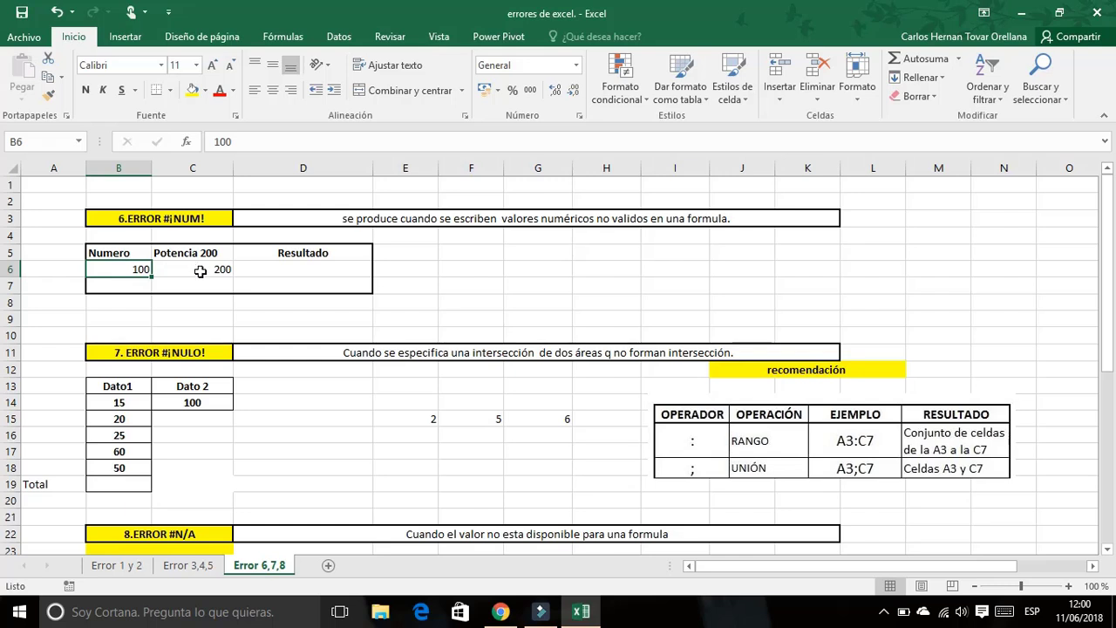
pyautogui.click(259, 268)
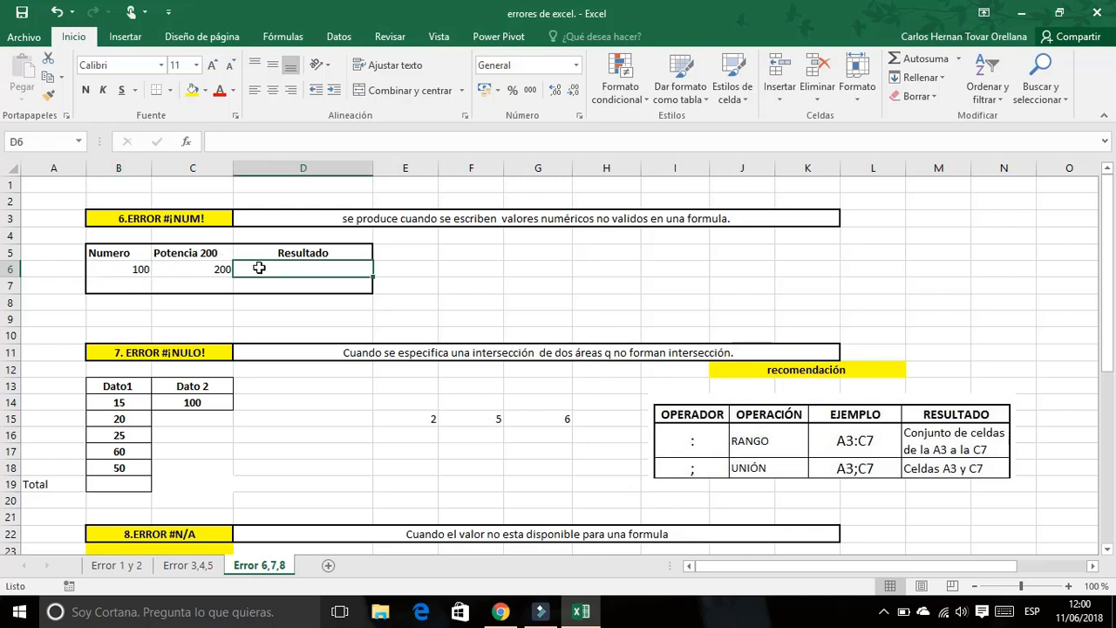
pyautogui.write('=')
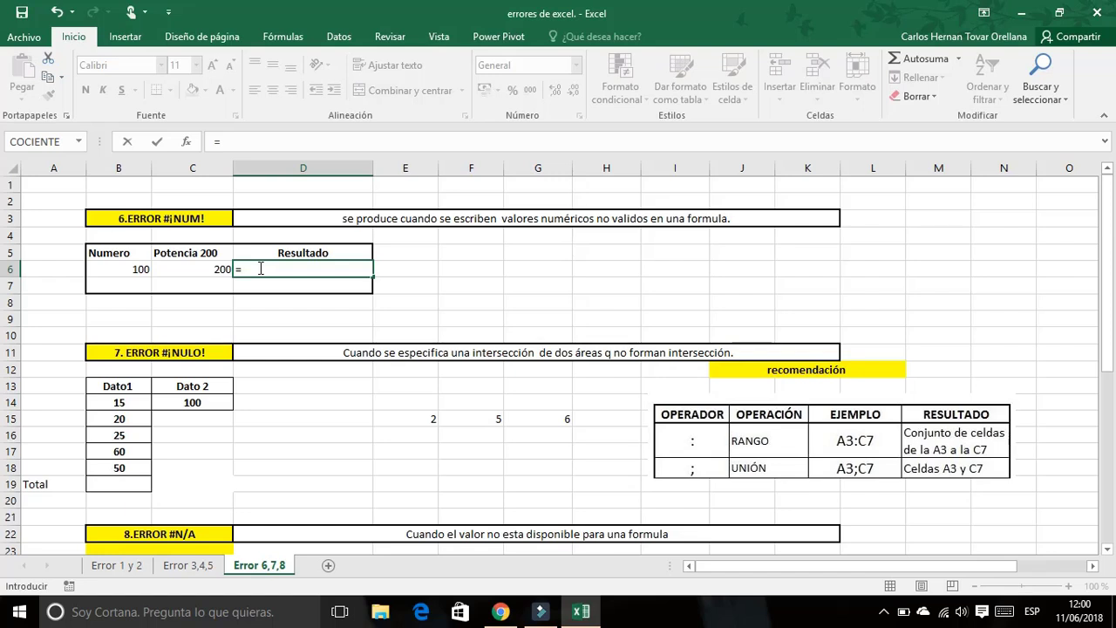
pyautogui.write('potencia')
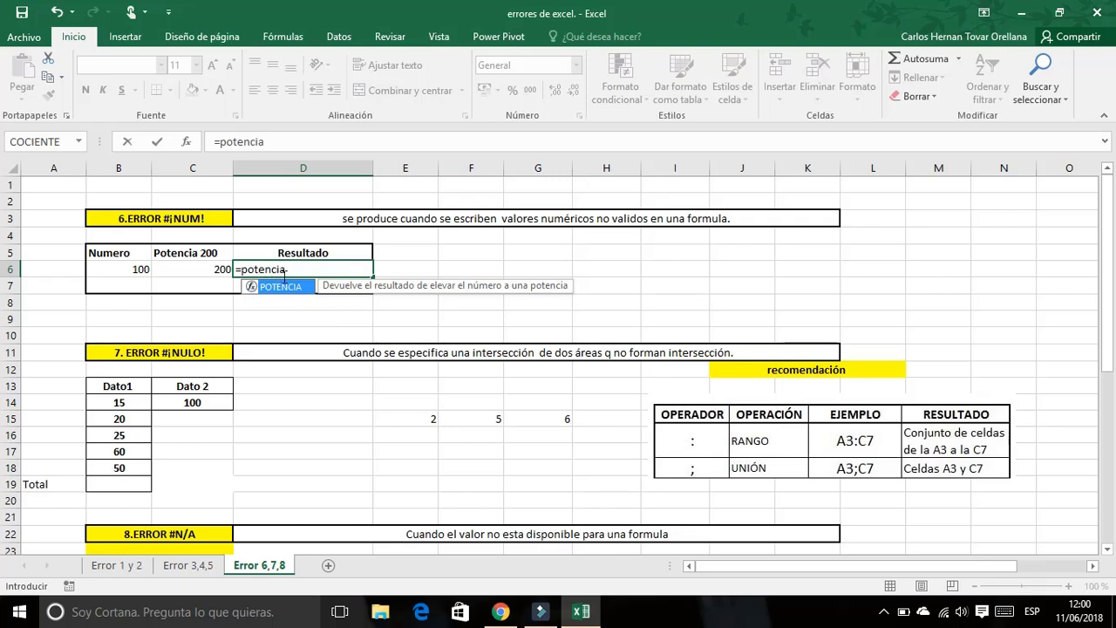
pyautogui.doubleClick(279, 287)
pyautogui.click(139, 269)
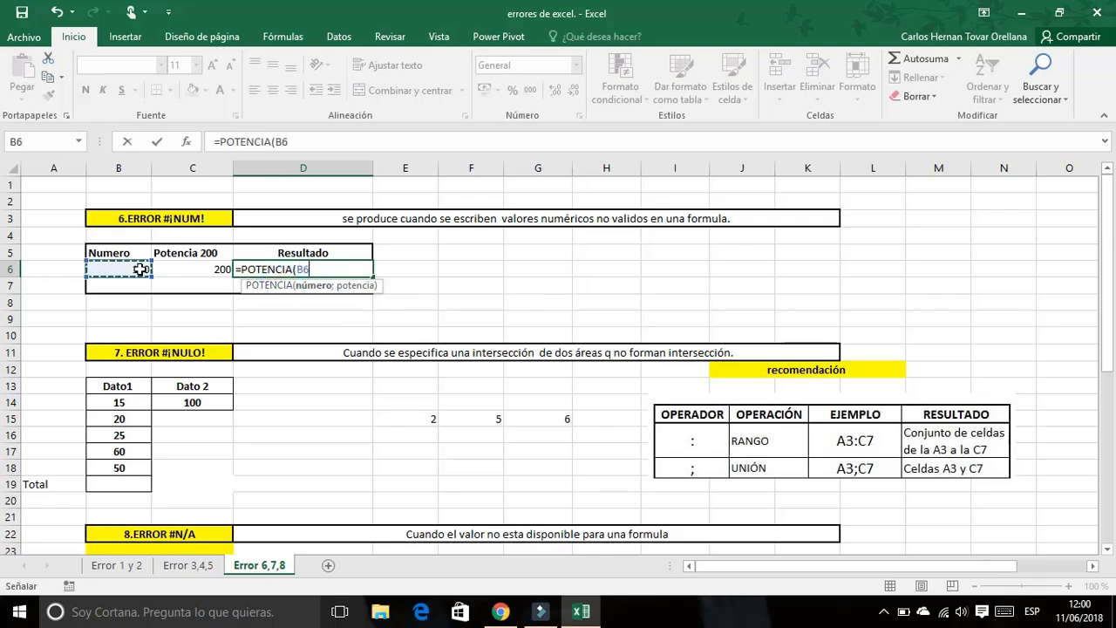
pyautogui.write(';')
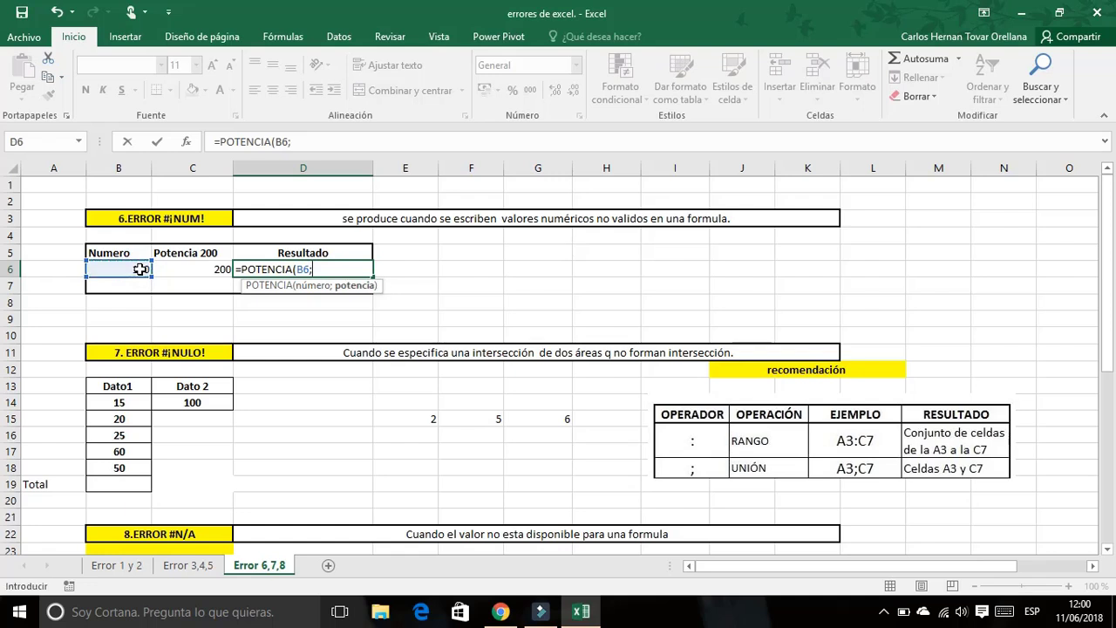
pyautogui.click(200, 269)
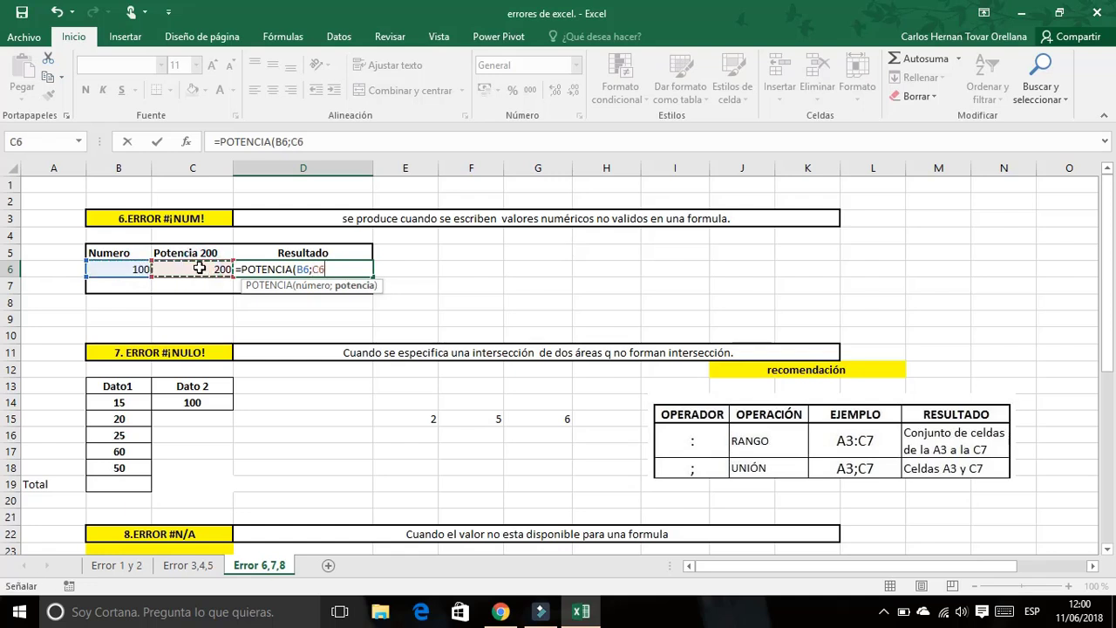
pyautogui.press('Return')
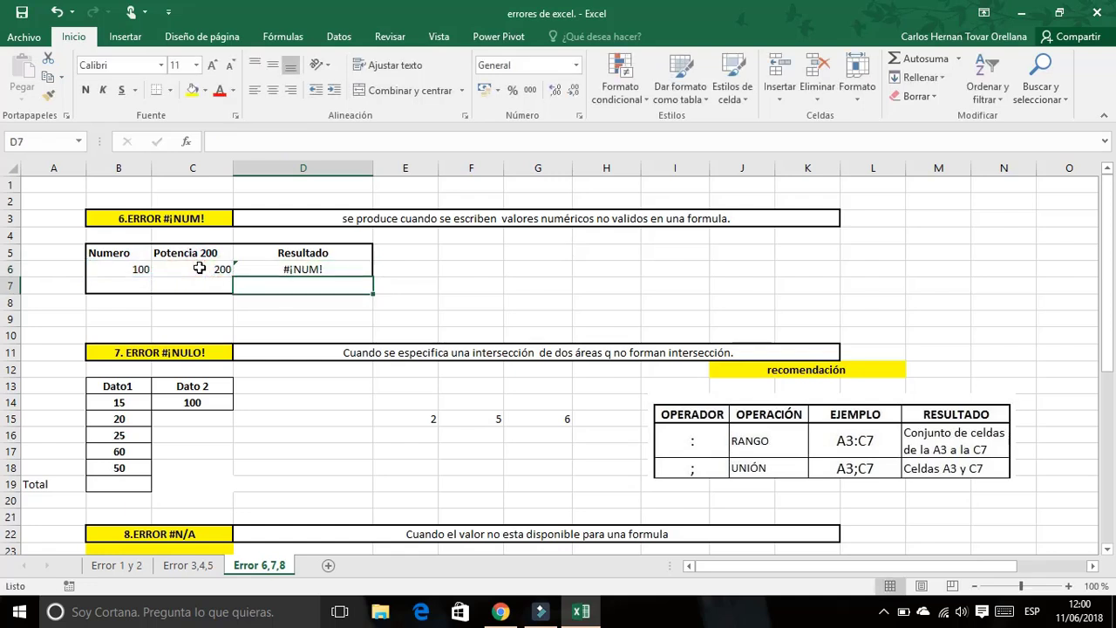
pyautogui.click(303, 270)
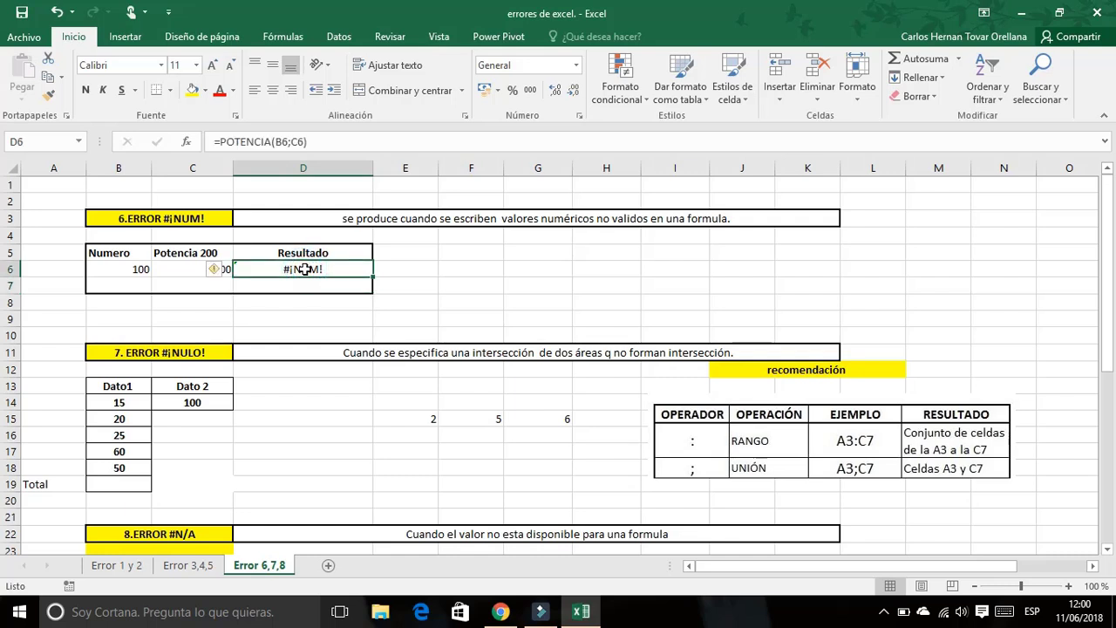
pyautogui.click(305, 289)
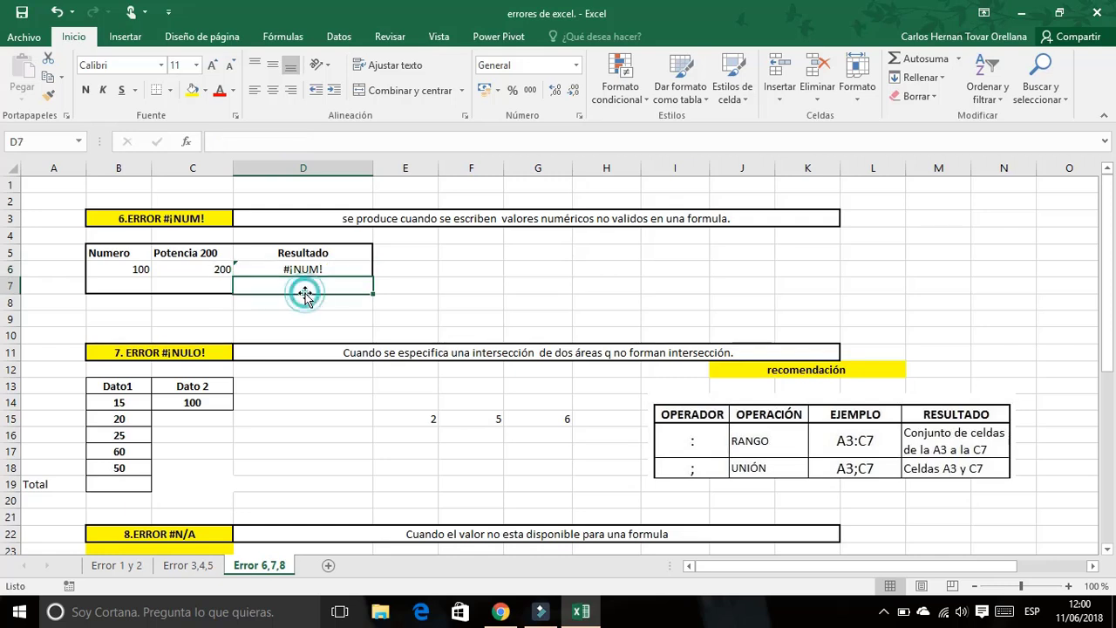
pyautogui.click(193, 269)
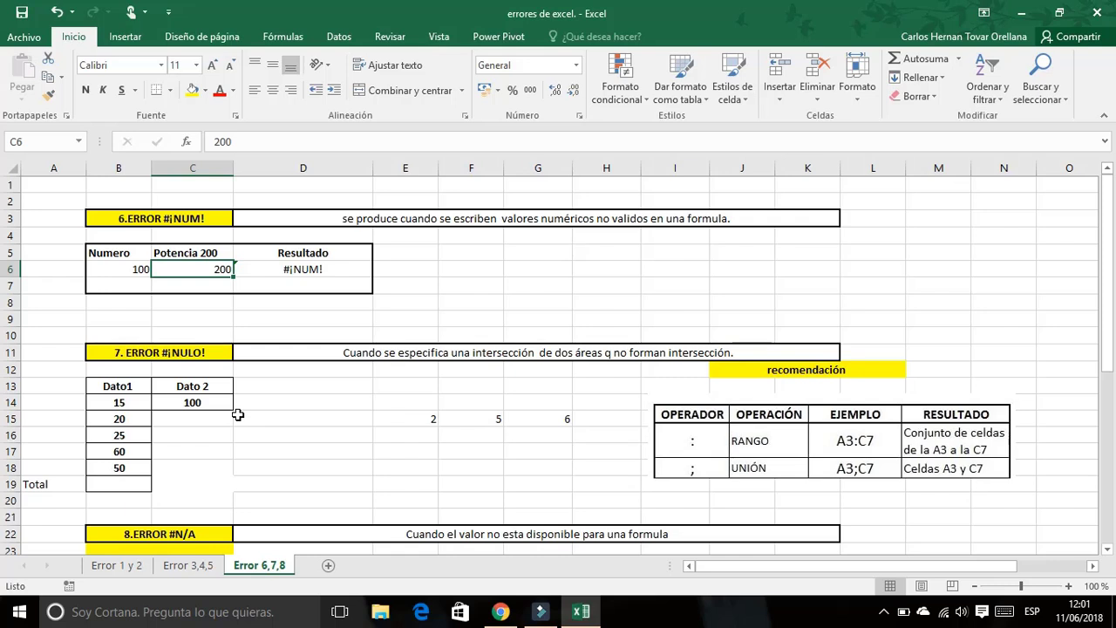
# - Enter =SUMA(B14:B18 C14) in the Total cell B19, with only a space between the two references
pyautogui.click(110, 483)
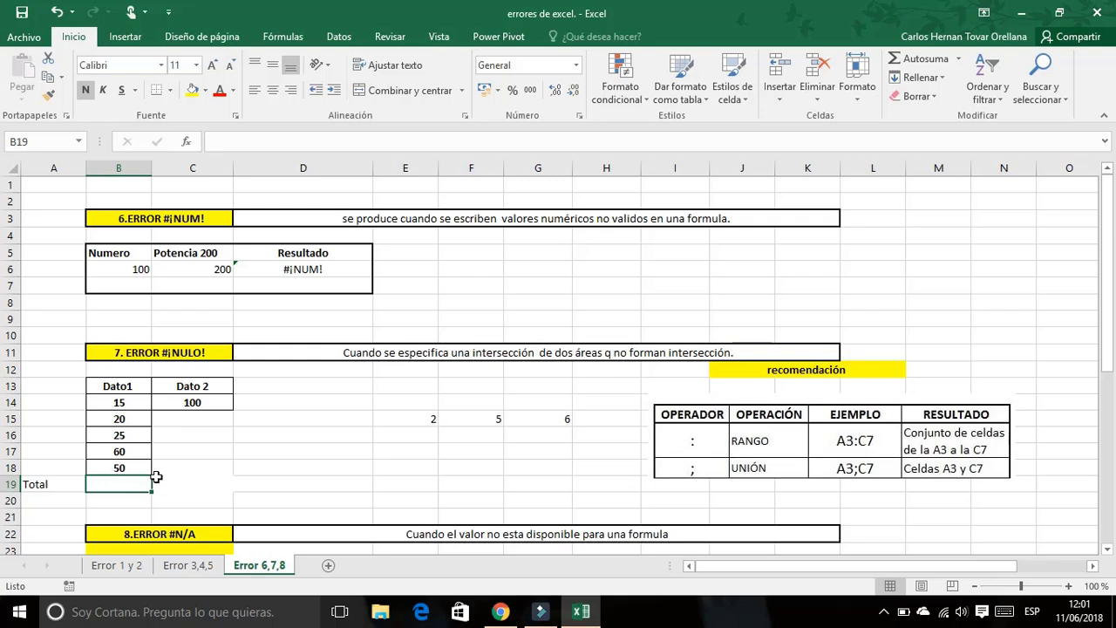
pyautogui.write('0')
pyautogui.press('BackSpace')
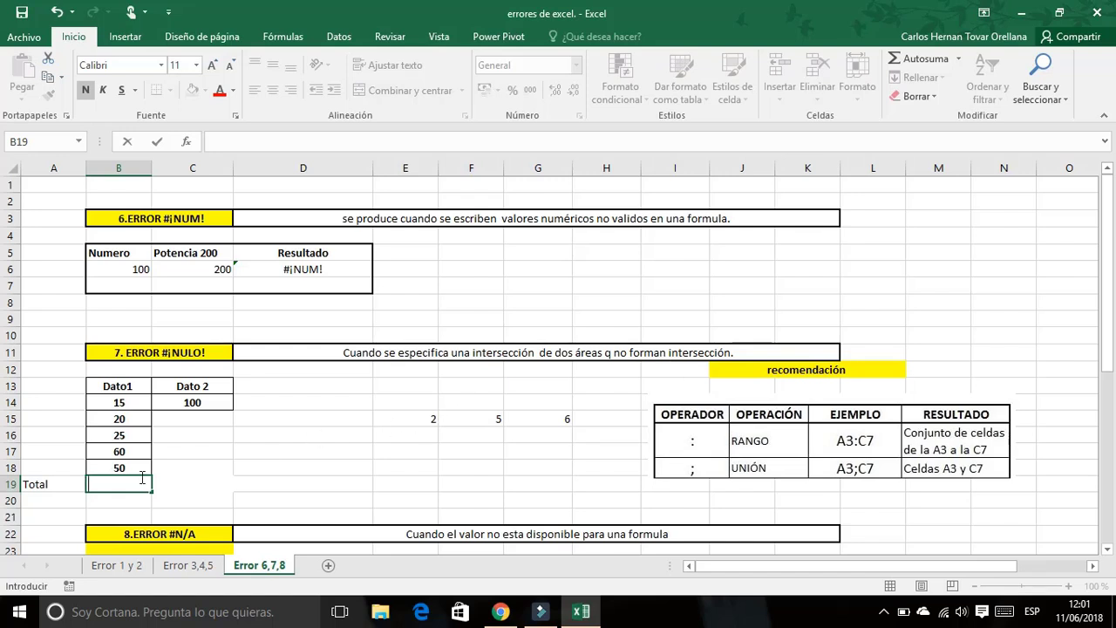
pyautogui.write('=')
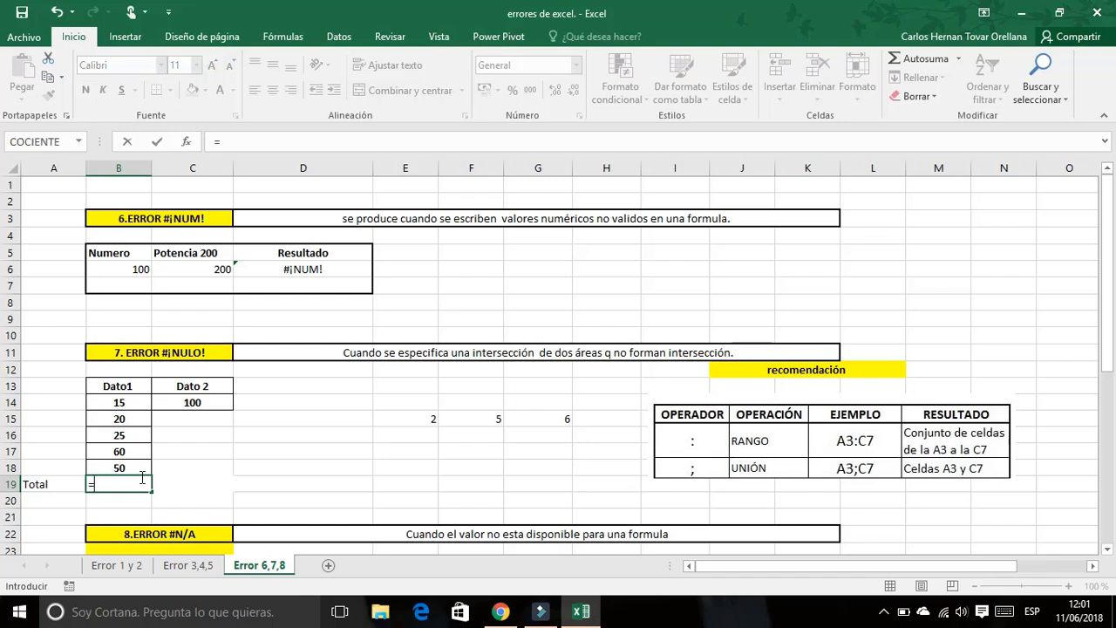
pyautogui.write('suma')
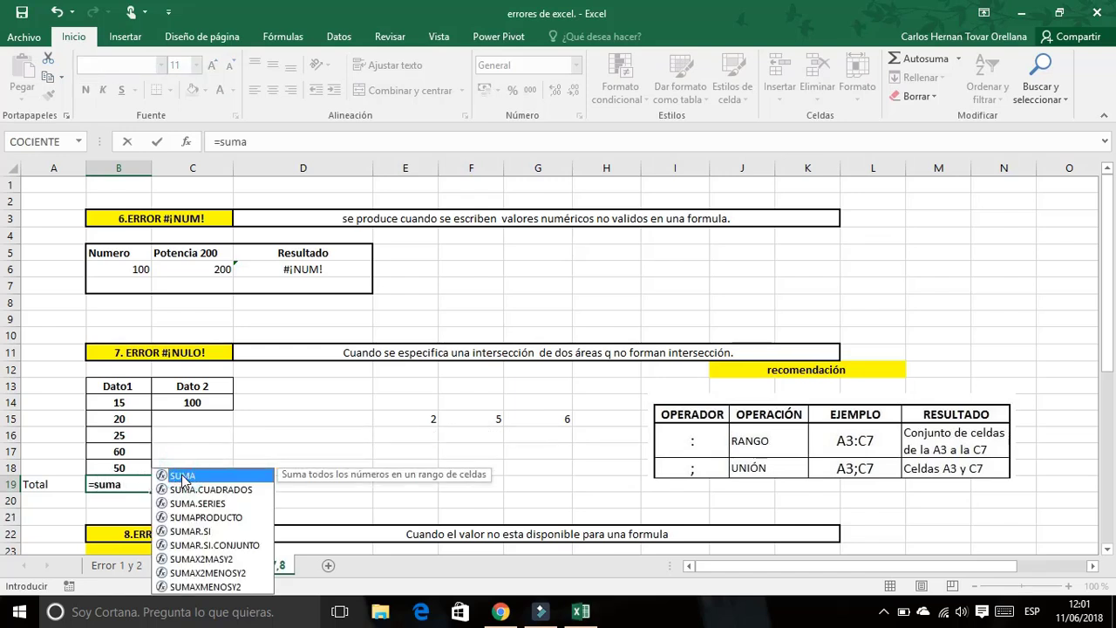
pyautogui.doubleClick(186, 477)
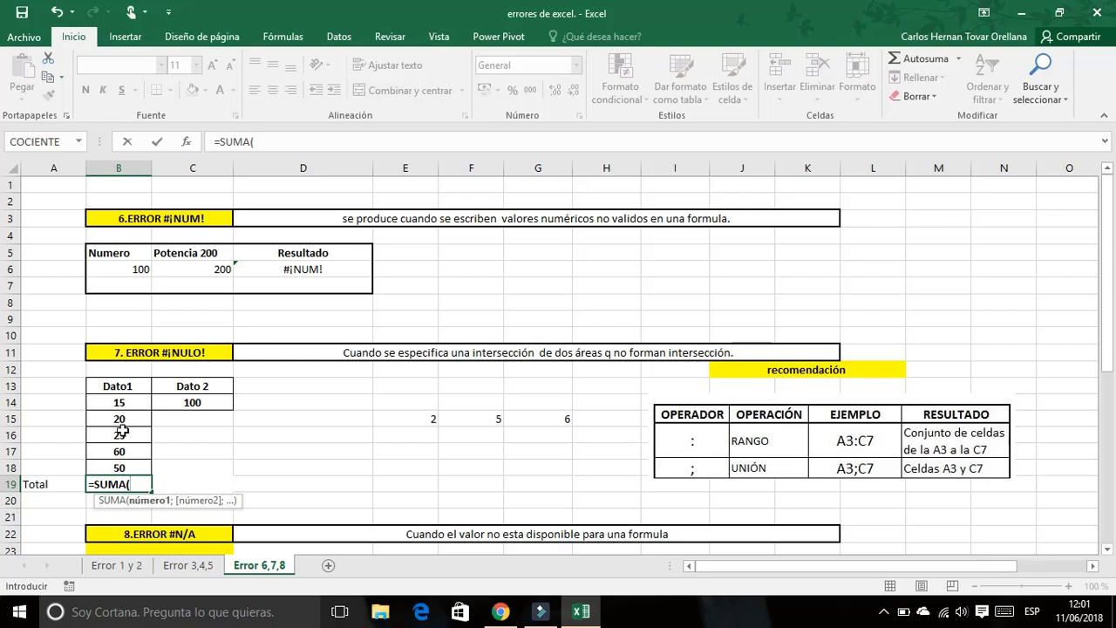
pyautogui.moveTo(125, 401); pyautogui.dragTo(122, 467)
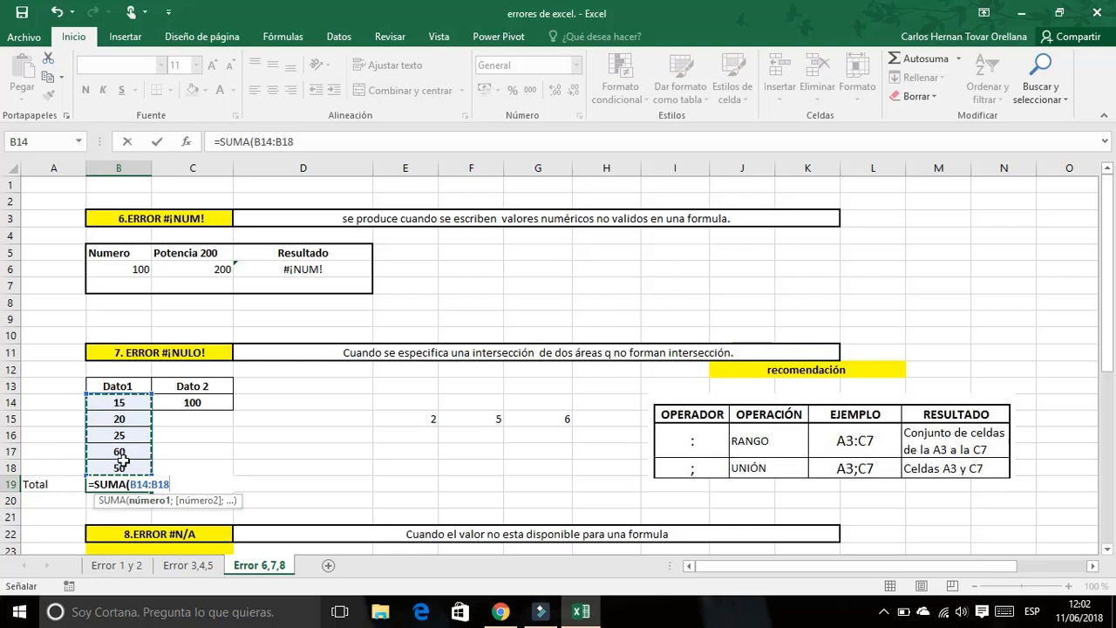
pyautogui.click(140, 482)
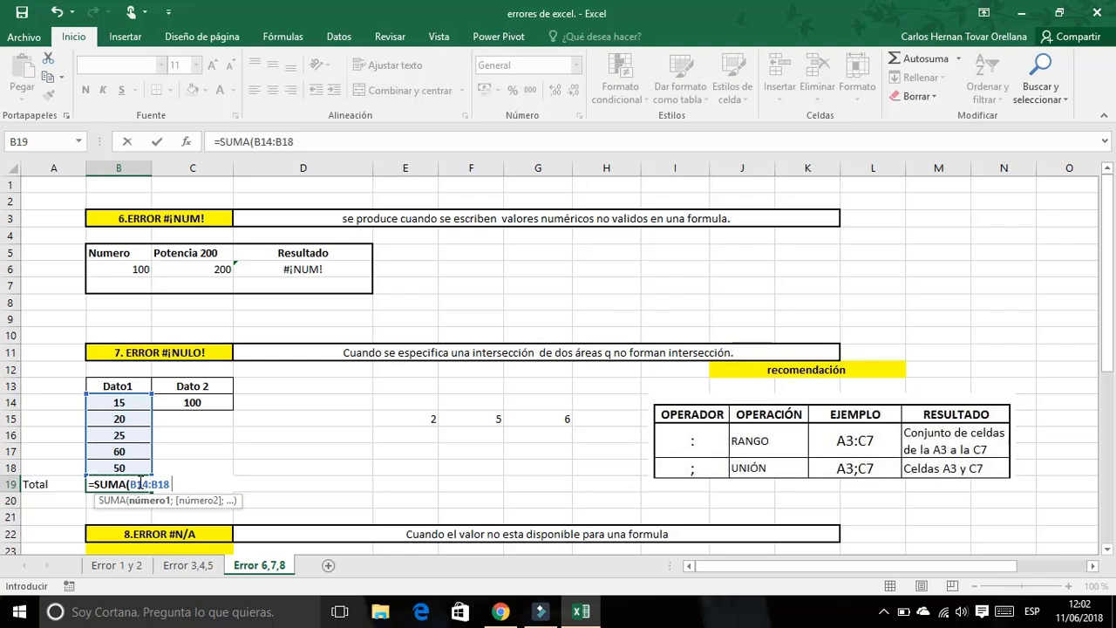
pyautogui.click(189, 402)
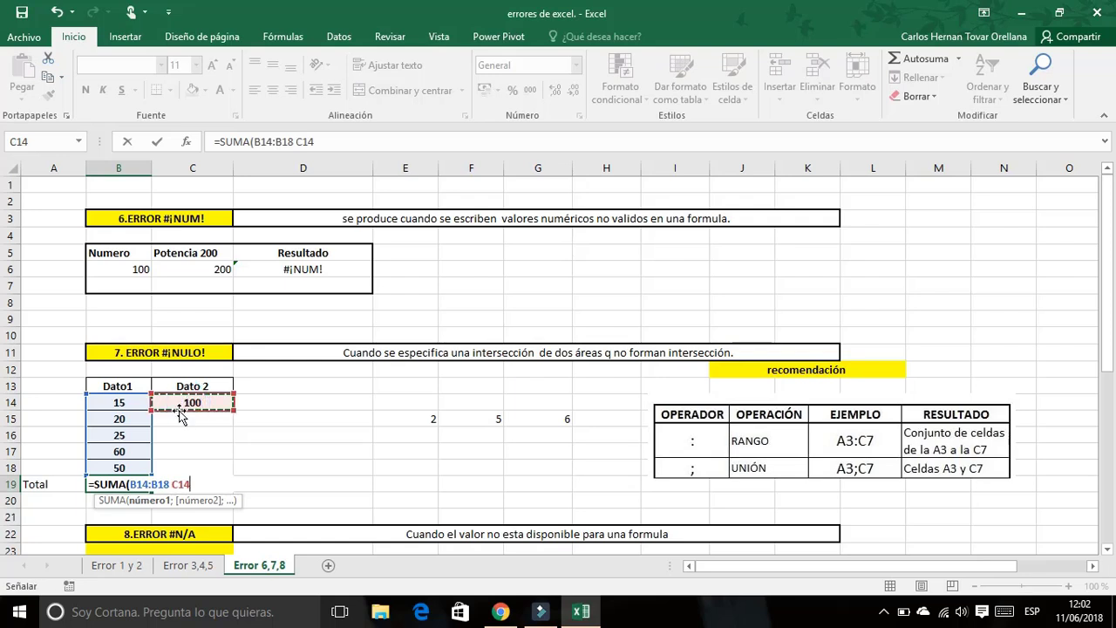
pyautogui.press('Return')
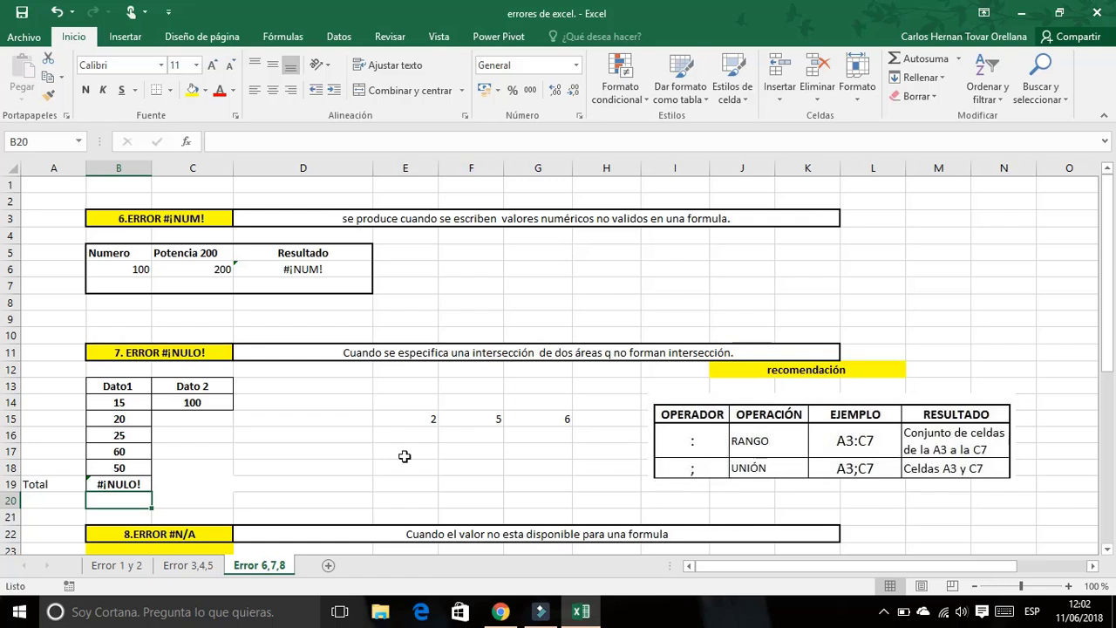
# - Replace the Total formula in B19 with =SUMA(B14:B18;C14), joining the two references with a semicolon
pyautogui.click(126, 484)
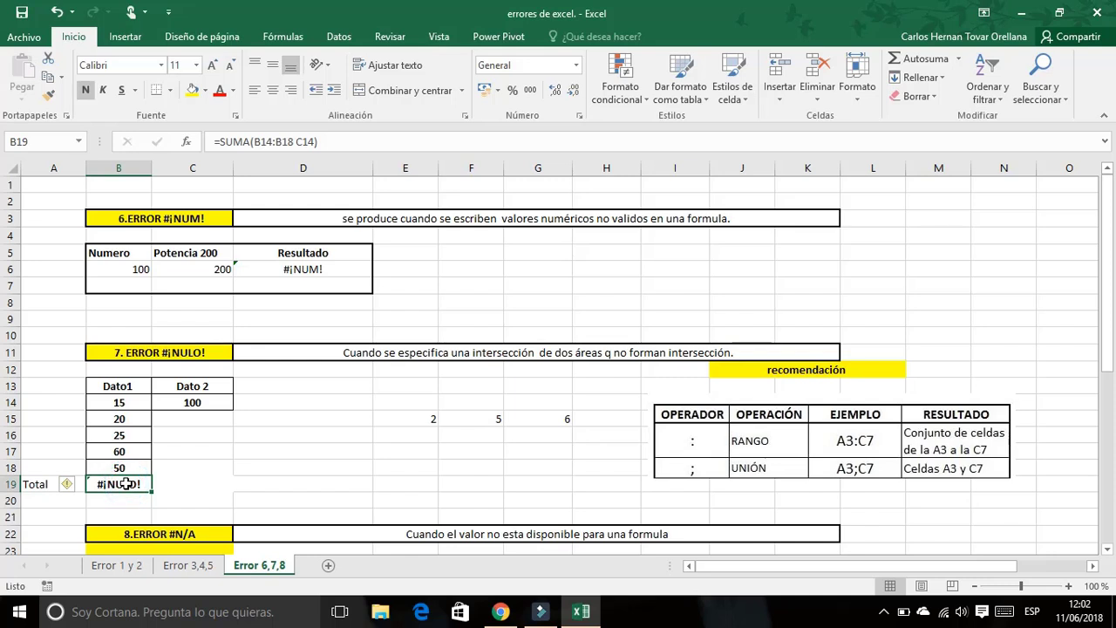
pyautogui.write('=su')
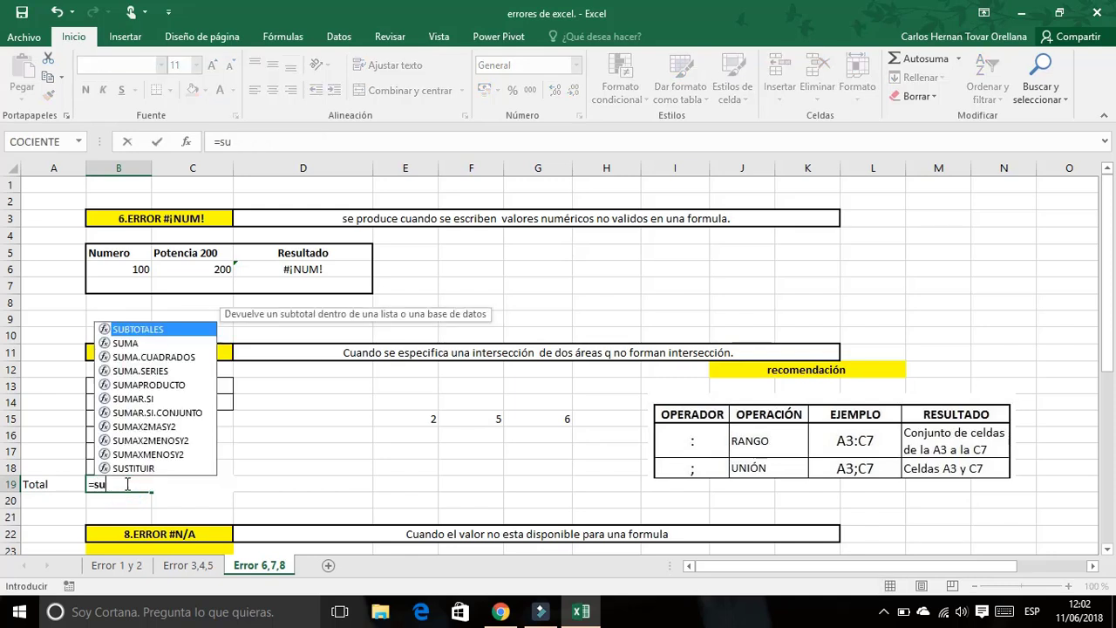
pyautogui.doubleClick(126, 343)
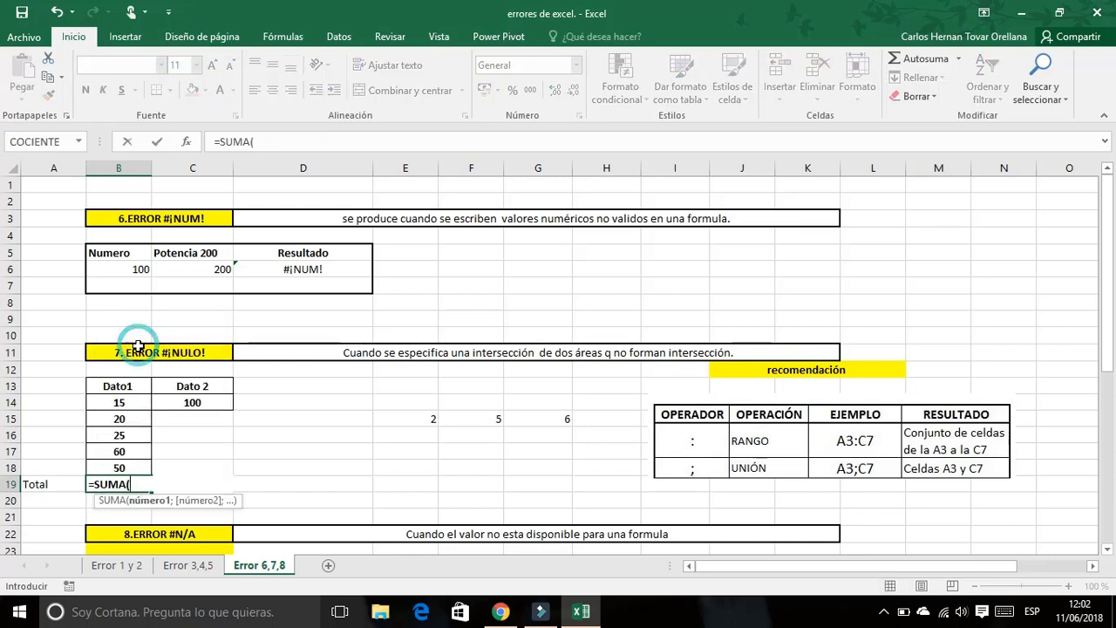
pyautogui.moveTo(128, 401); pyautogui.dragTo(123, 468)
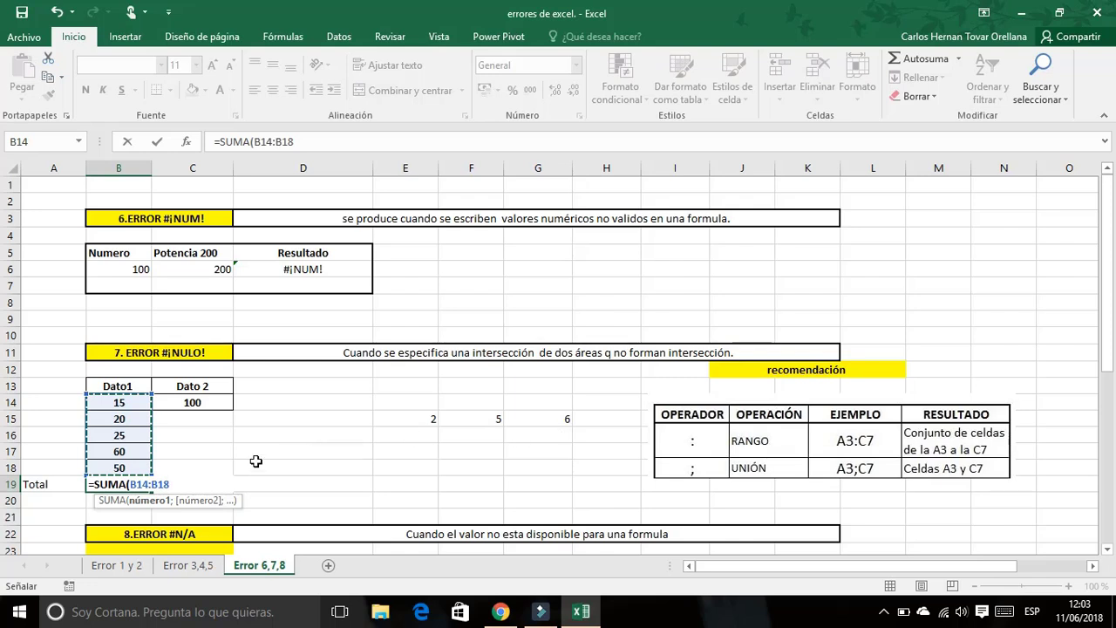
pyautogui.write(';')
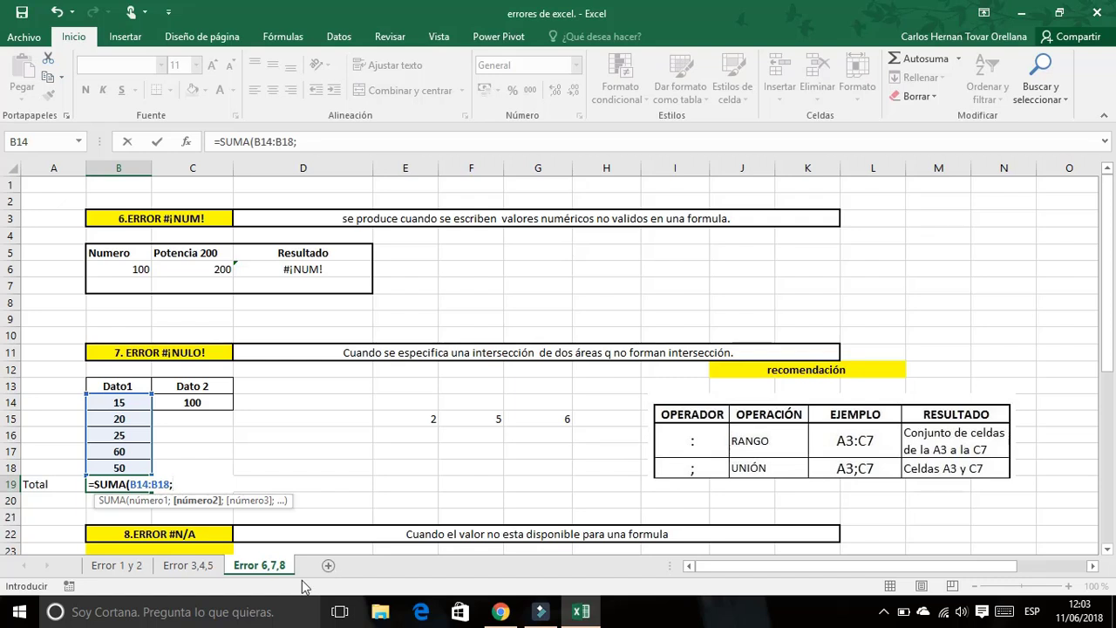
pyautogui.click(189, 402)
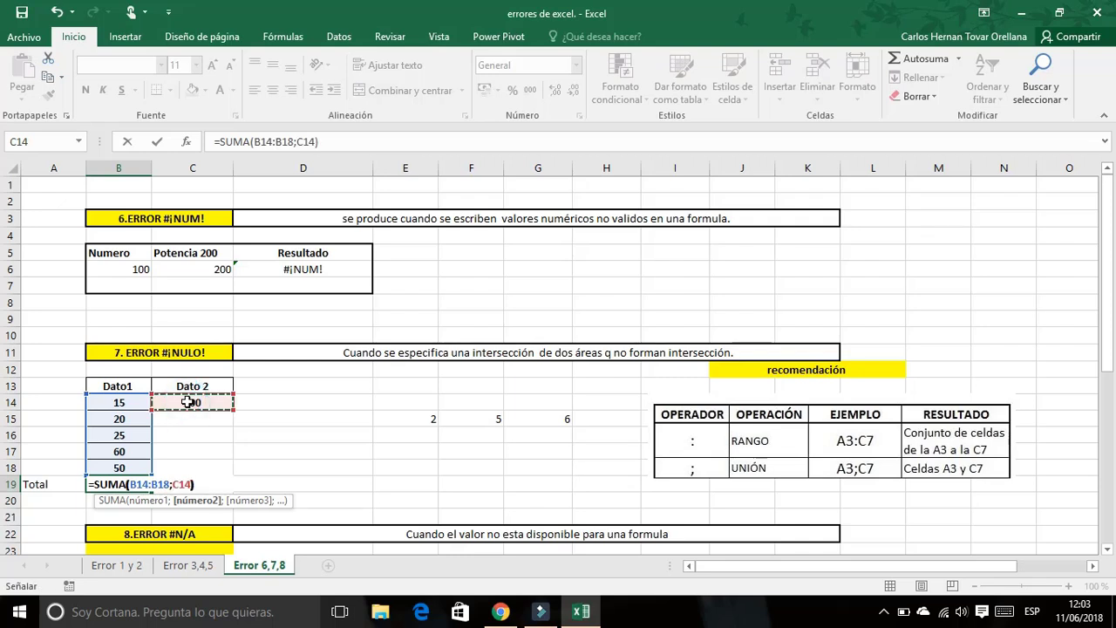
pyautogui.press('Return')
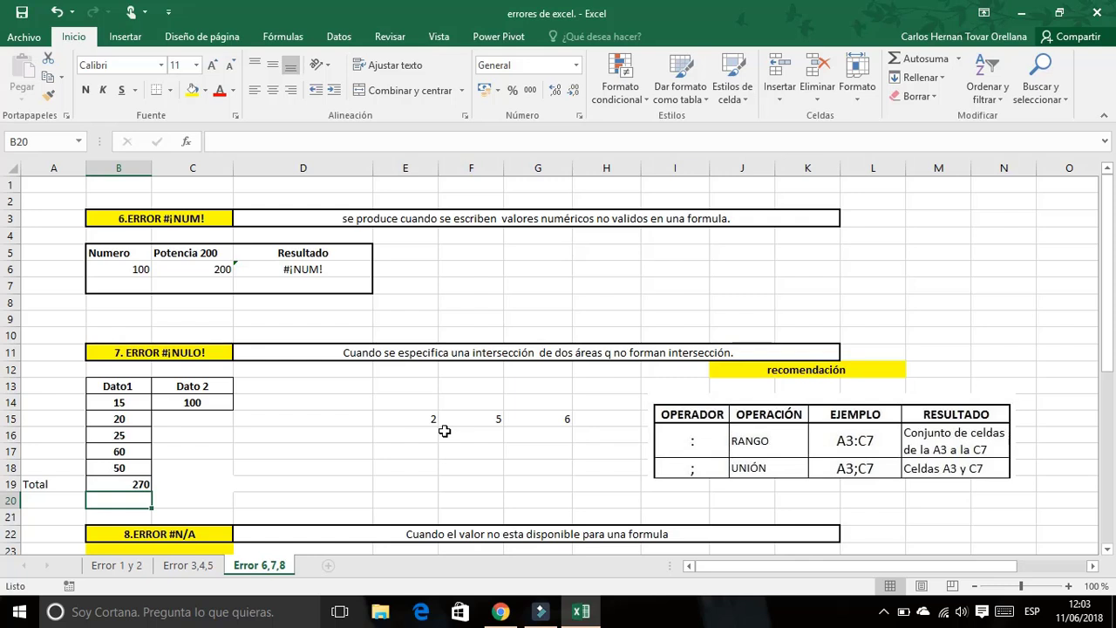
# - Compare selecting the continuous range E15:G15 with selecting only the separate cells E15 and G15
pyautogui.moveTo(401, 413); pyautogui.dragTo(538, 416)
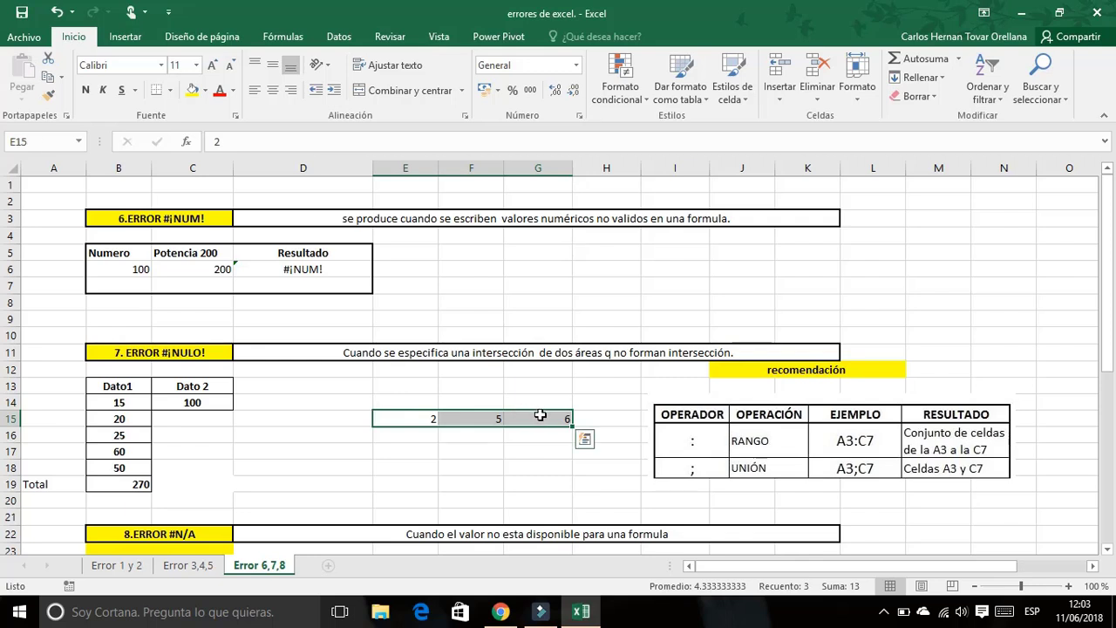
pyautogui.click(407, 427)
pyautogui.moveTo(408, 420); pyautogui.dragTo(563, 418)
pyautogui.click(424, 446)
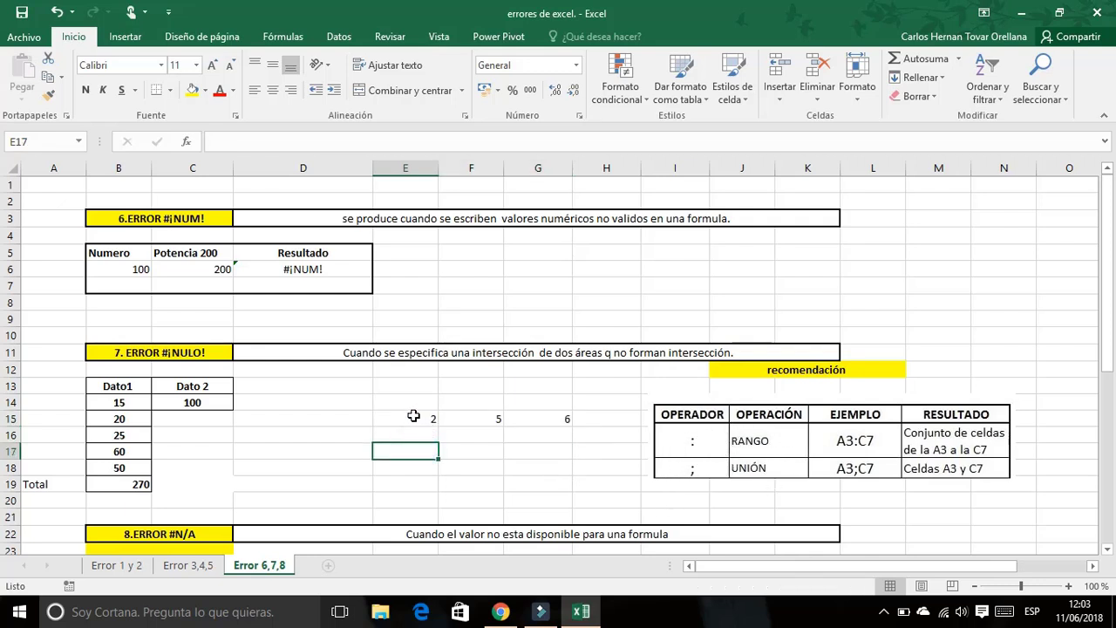
pyautogui.click(413, 417)
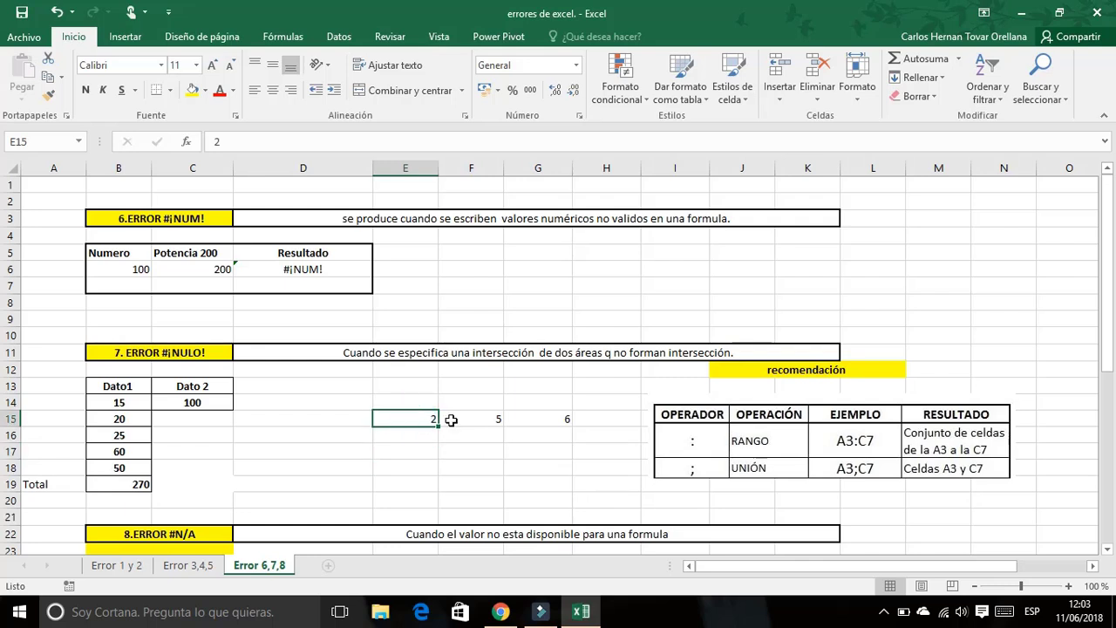
pyautogui.keyDown('ctrl'); pyautogui.click(537, 419); pyautogui.keyUp('ctrl')
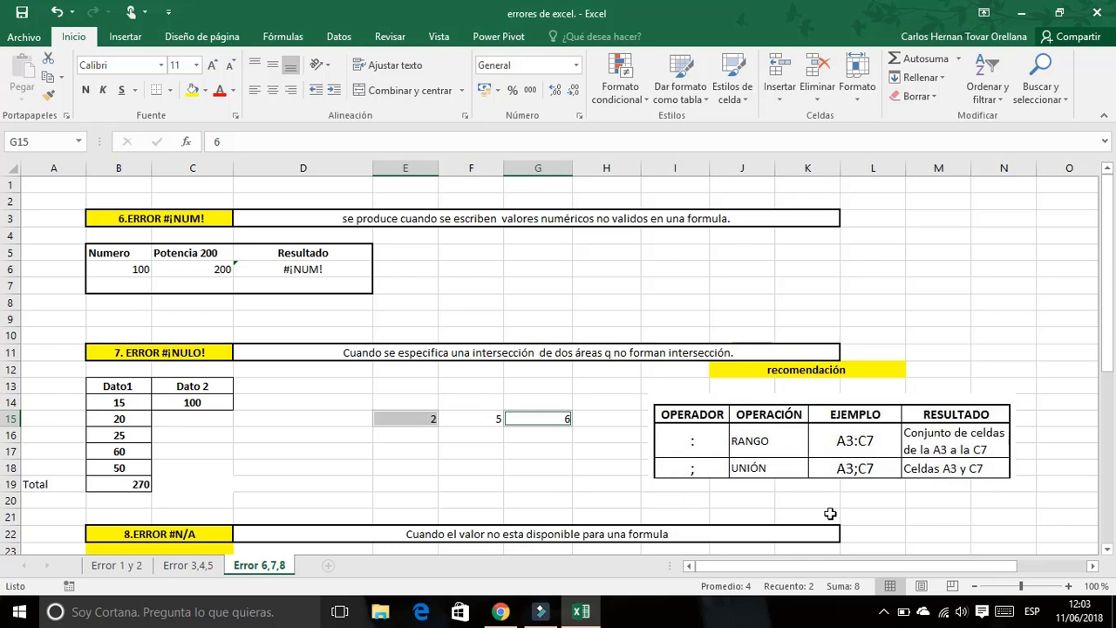
pyautogui.click(440, 448)
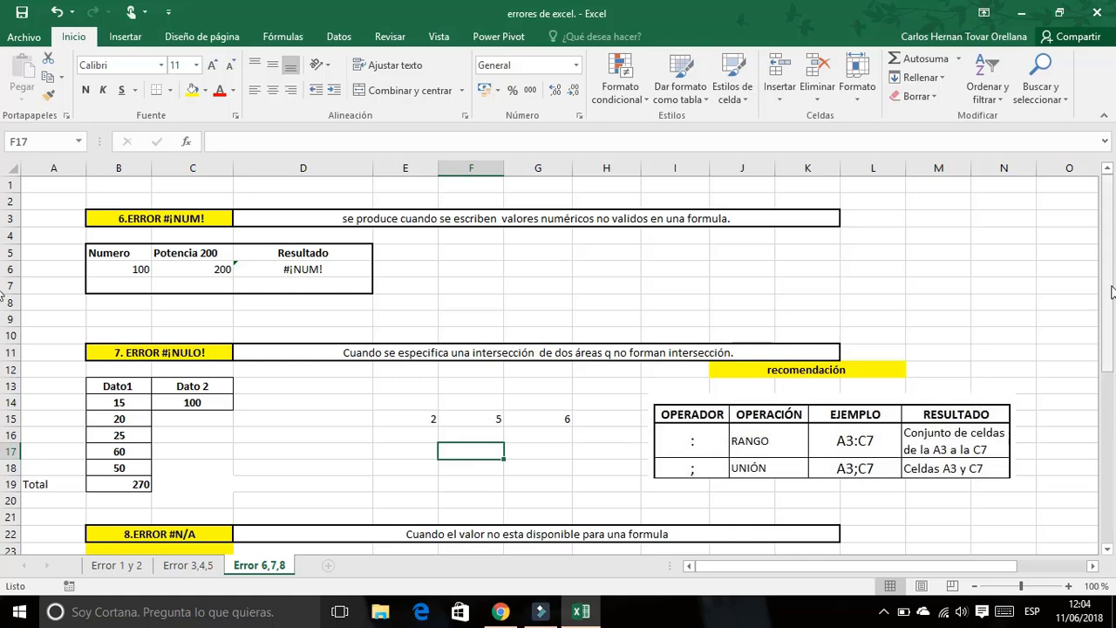
# - Go to the #N/A example and begin a formula in D27, beside code D1 in CUADRO DE BUSQUEDA
pyautogui.moveTo(1110, 292); pyautogui.dragTo(1081, 441)
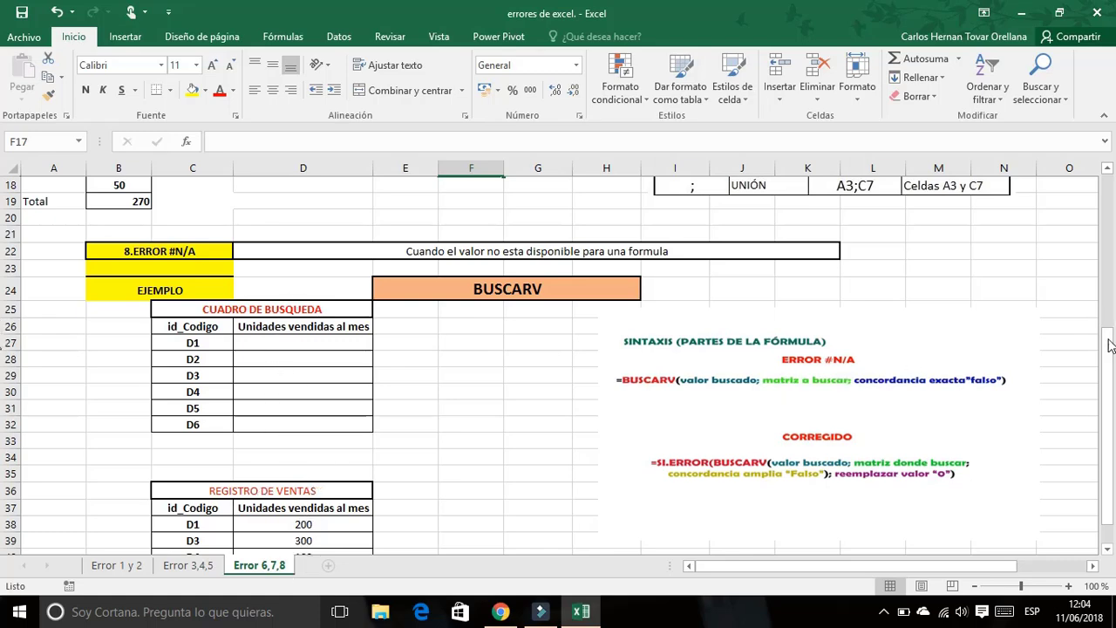
pyautogui.moveTo(1109, 344); pyautogui.dragTo(1109, 349)
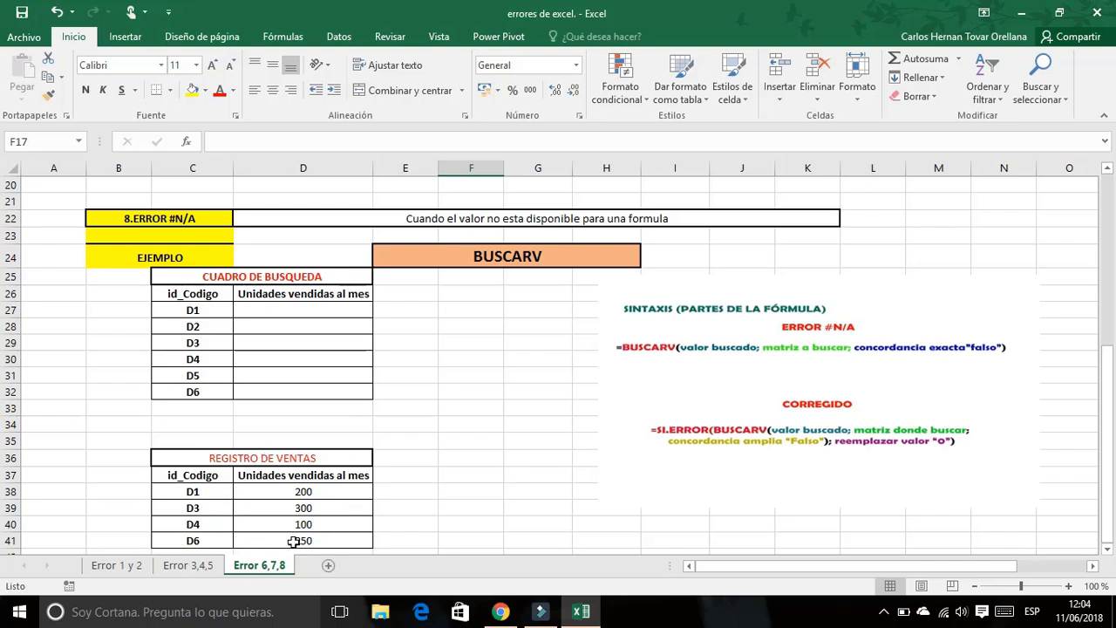
pyautogui.click(276, 307)
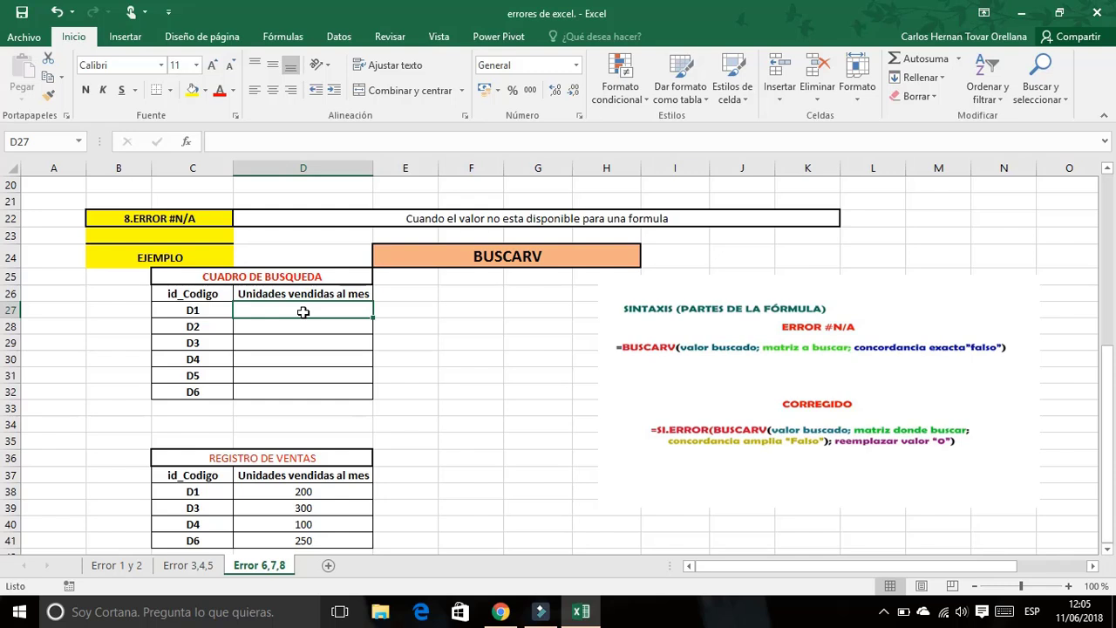
pyautogui.write('=')
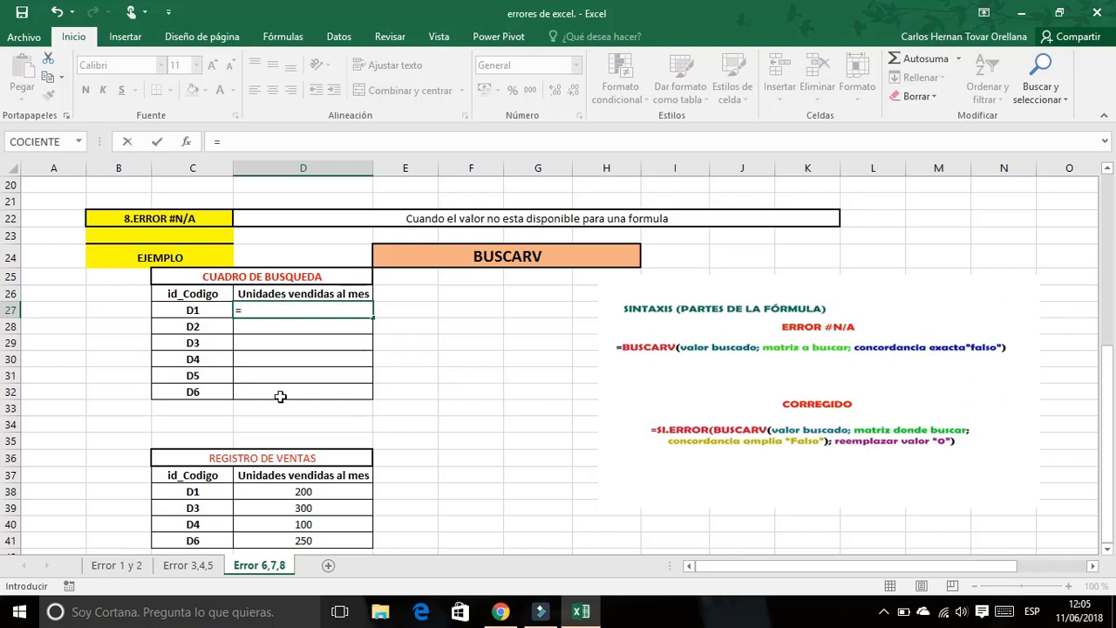
pyautogui.moveTo(471, 345); pyautogui.dragTo(524, 411)
pyautogui.press('BackSpace')
pyautogui.press('BackSpace')
pyautogui.press('BackSpace')
pyautogui.press('BackSpace')
pyautogui.press('BackSpace')
pyautogui.press('BackSpace')
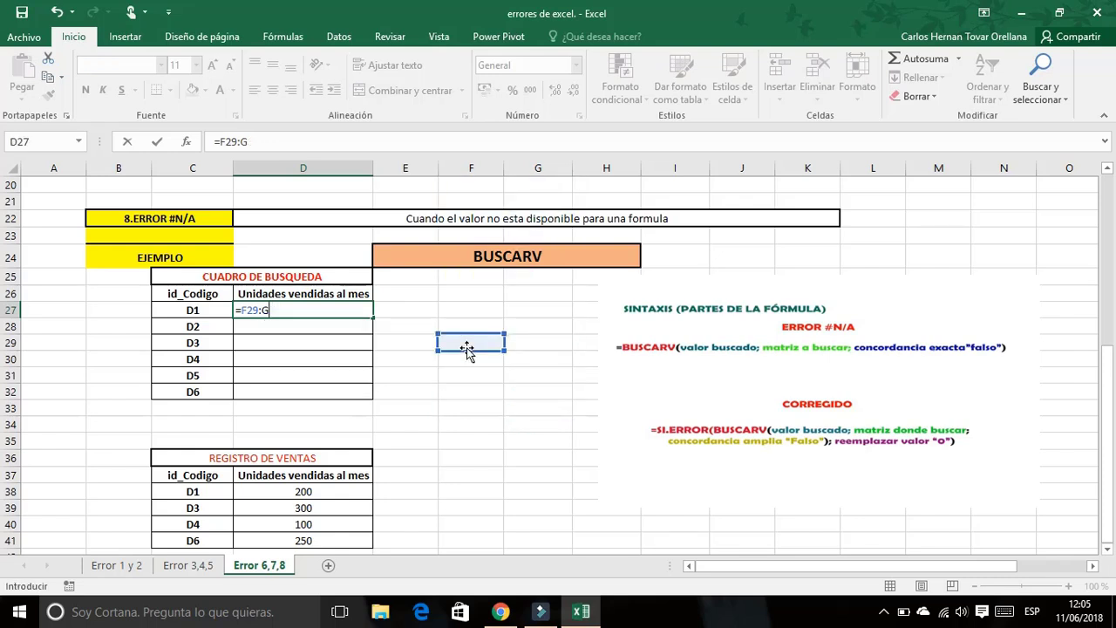
pyautogui.press('BackSpace')
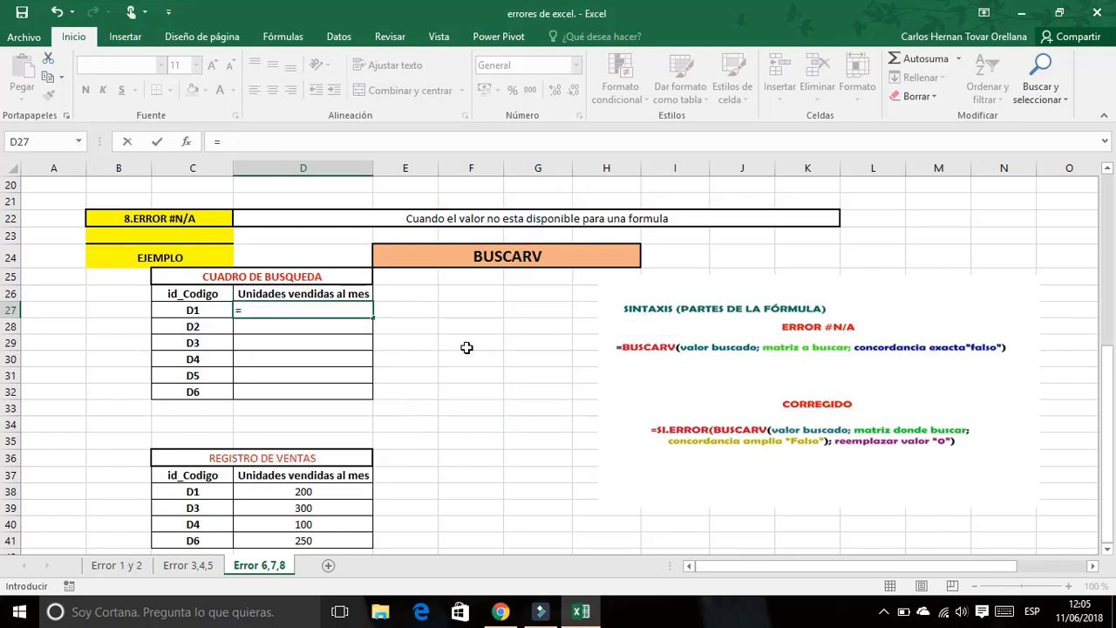
# - Build a BUSCARV formula in D27 that looks up code C27 in the REGISTRO DE VENTAS range C38:D41
pyautogui.write('busca')
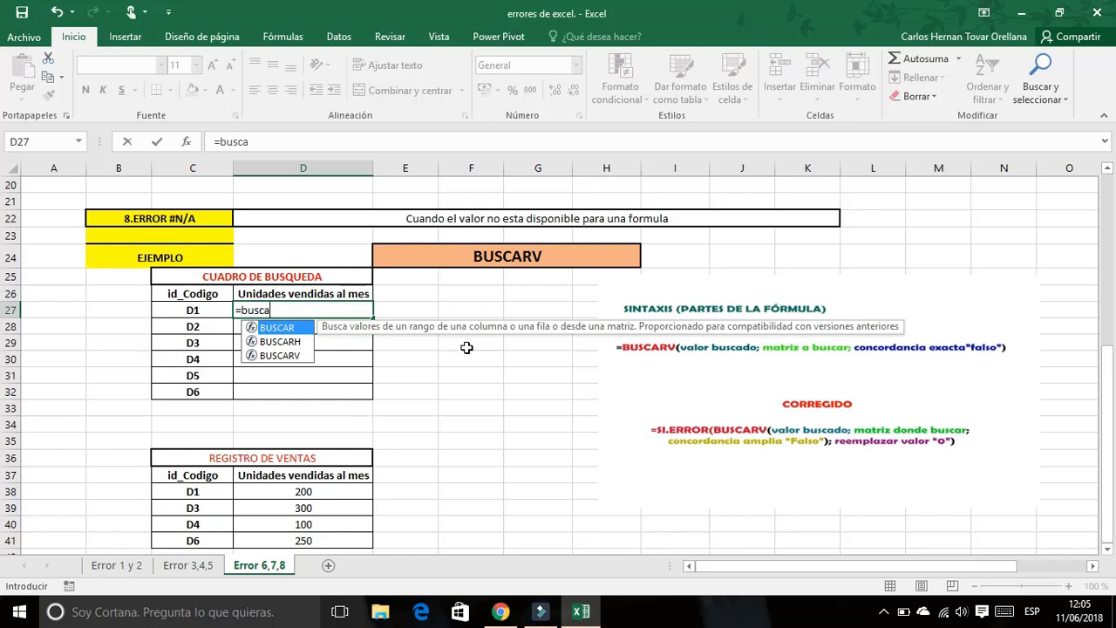
pyautogui.doubleClick(278, 354)
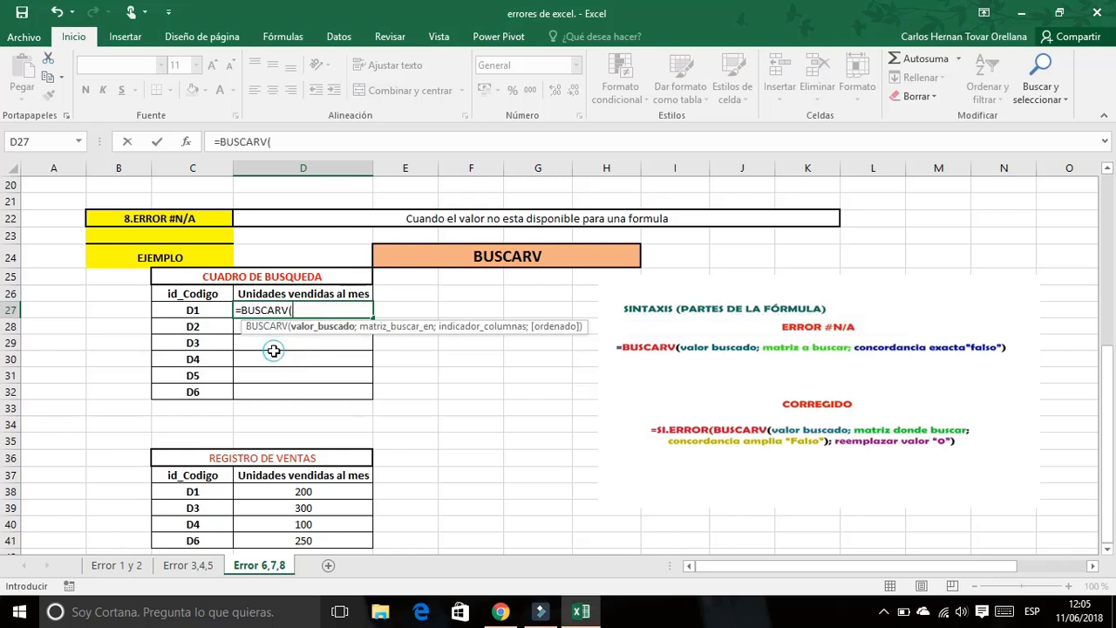
pyautogui.click(195, 312)
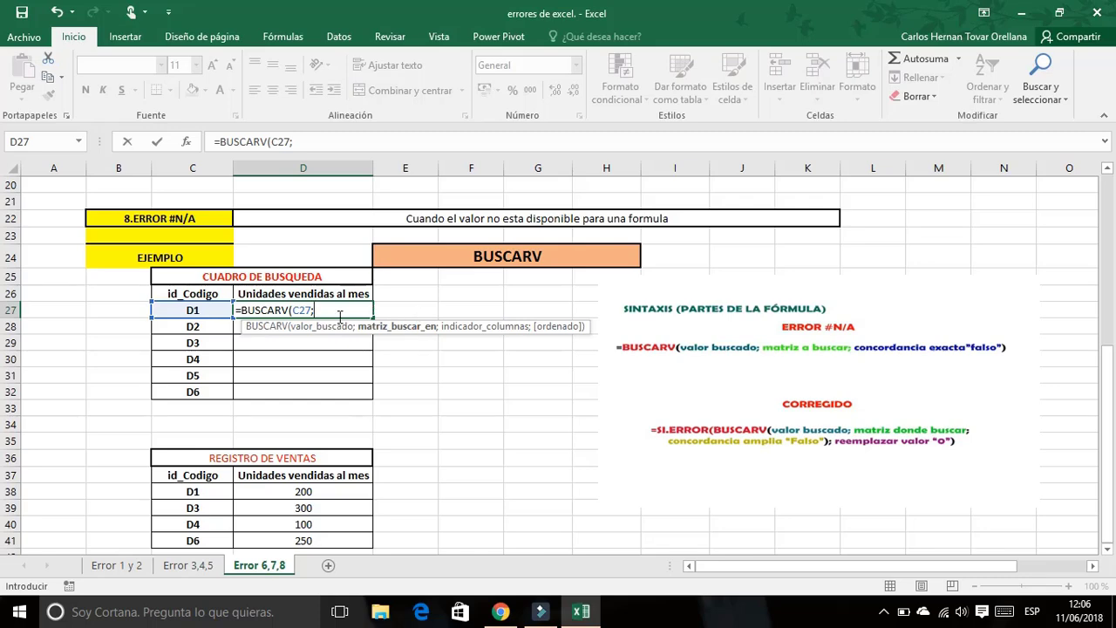
pyautogui.moveTo(200, 491); pyautogui.dragTo(295, 497)
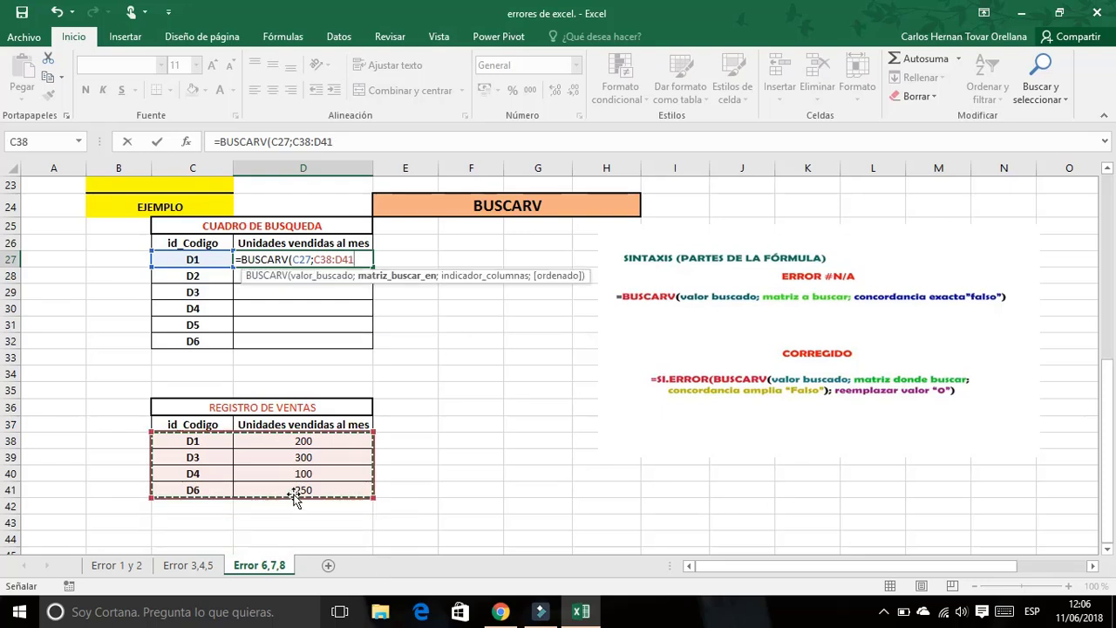
# - Make the lookup range in the D27 formula absolute as $C$38:$D$41
pyautogui.click(316, 259)
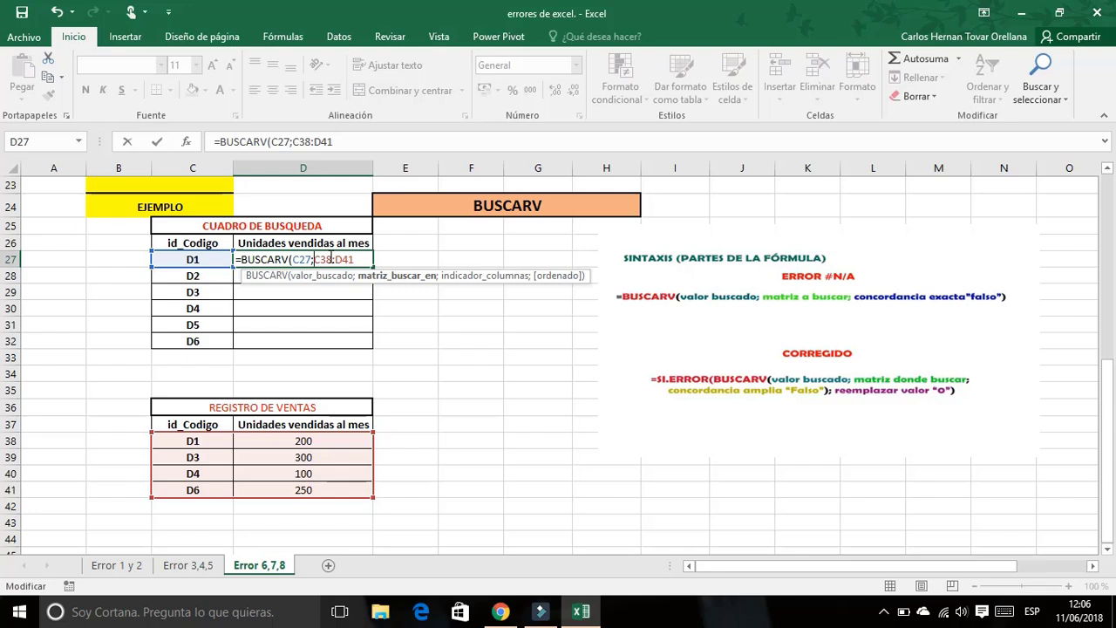
pyautogui.write('$C')
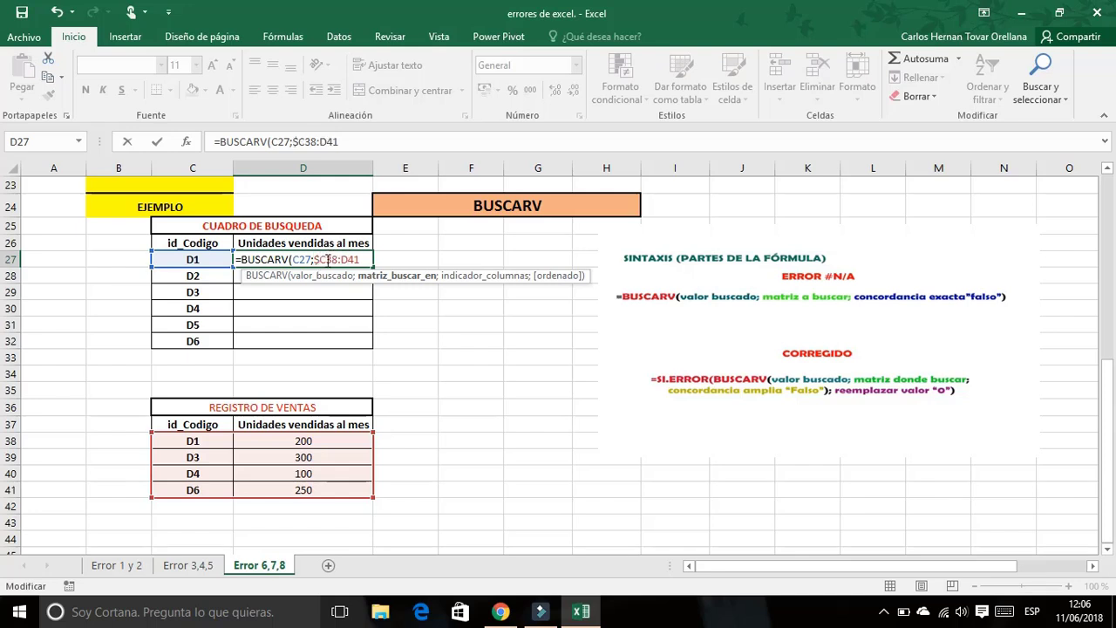
pyautogui.write('$')
pyautogui.click(348, 259)
pyautogui.write('$C')
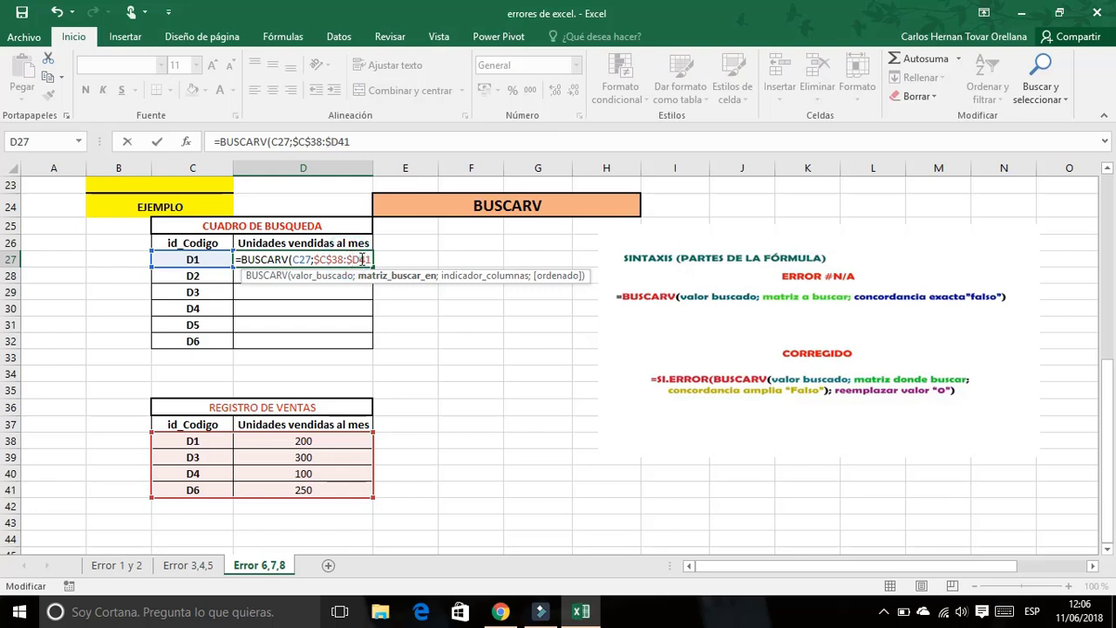
pyautogui.write('$41')
# - Complete the D27 BUSCARV formula with column index 2 and exact match FALSO, keeping D27 selected
pyautogui.write(';')
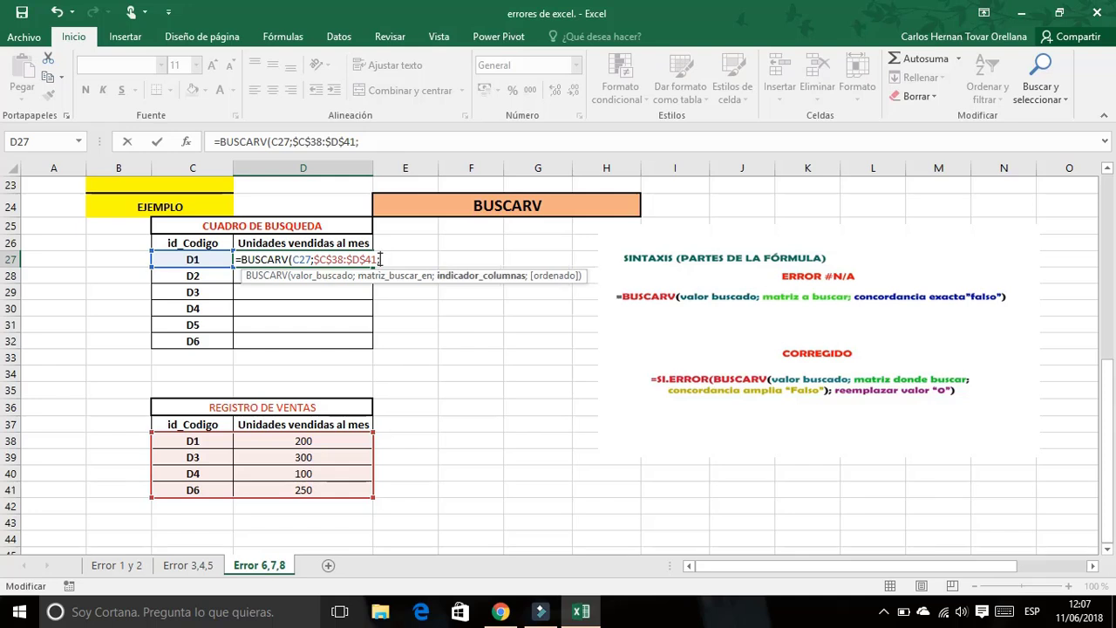
pyautogui.write('2;')
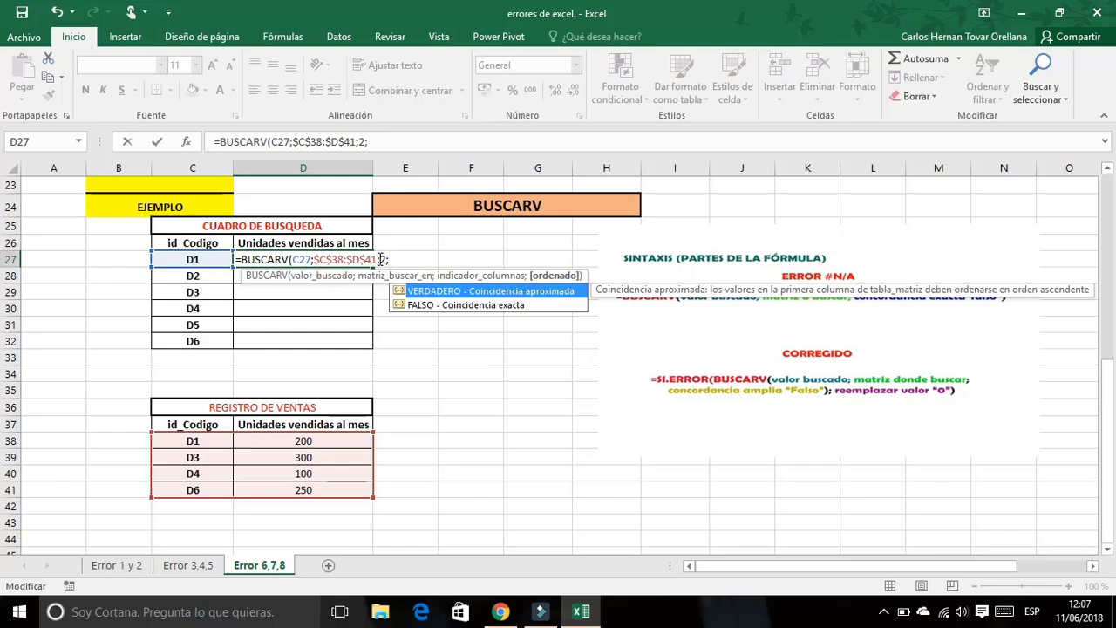
pyautogui.doubleClick(474, 305)
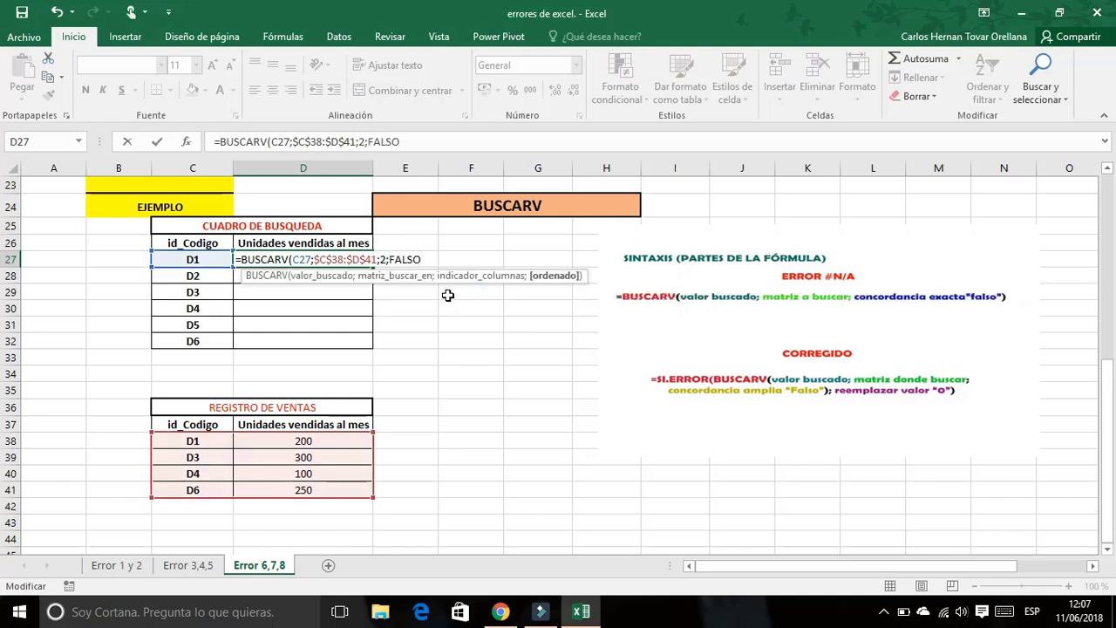
pyautogui.write(')')
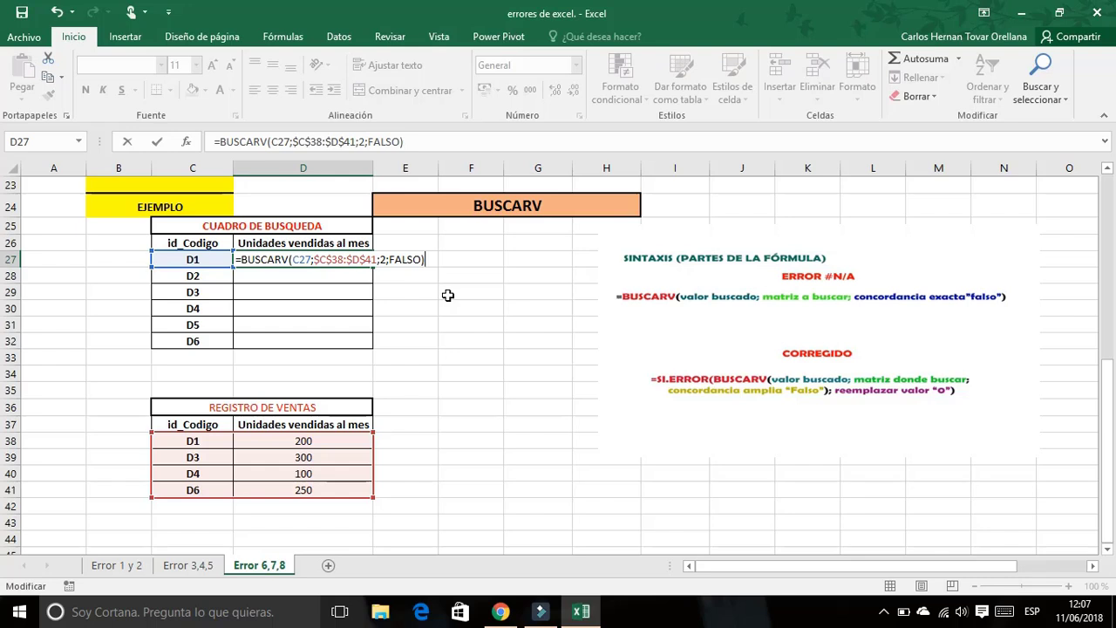
pyautogui.hotkey('ctrl', 'Return')
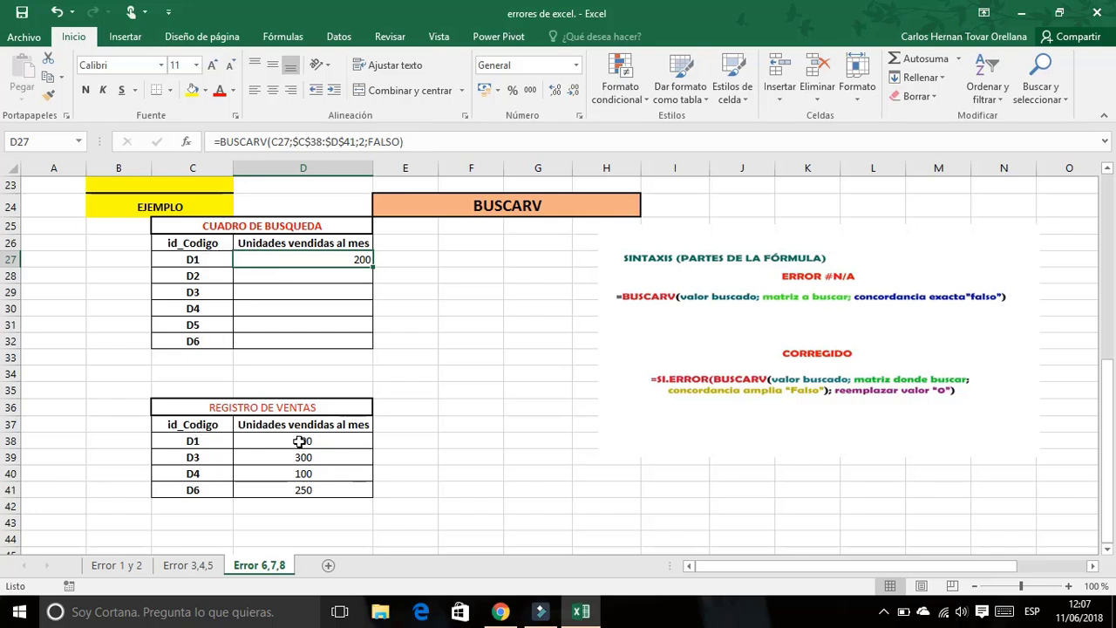
# - Fill the D27 BUSCARV formula down to D32 and inspect the results for codes D2 and D5
pyautogui.doubleClick(374, 267)
pyautogui.click(309, 277)
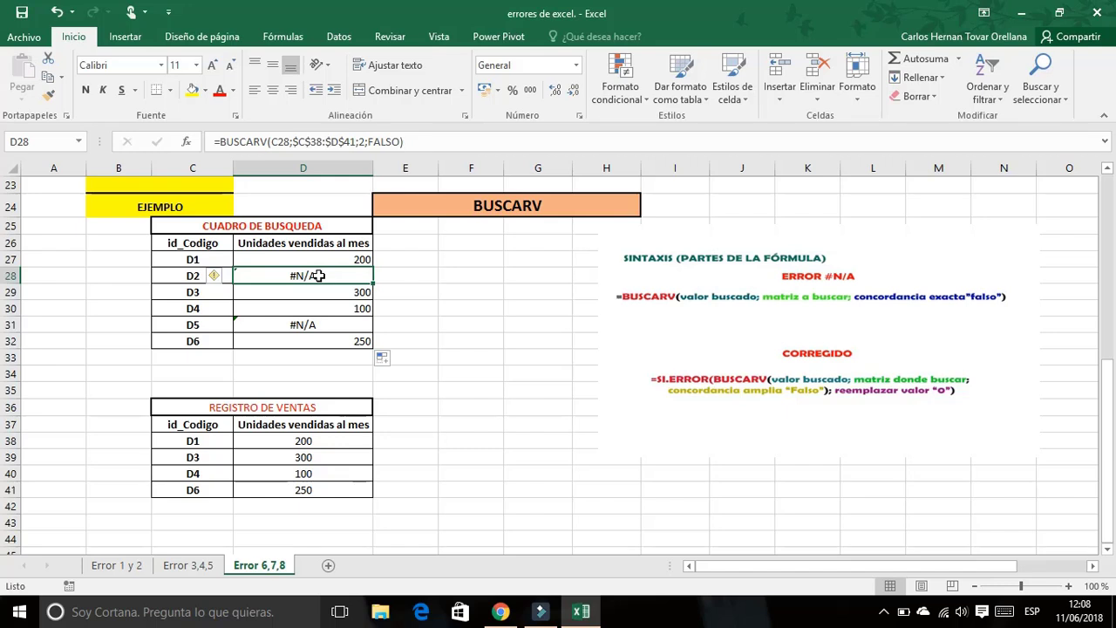
pyautogui.click(305, 324)
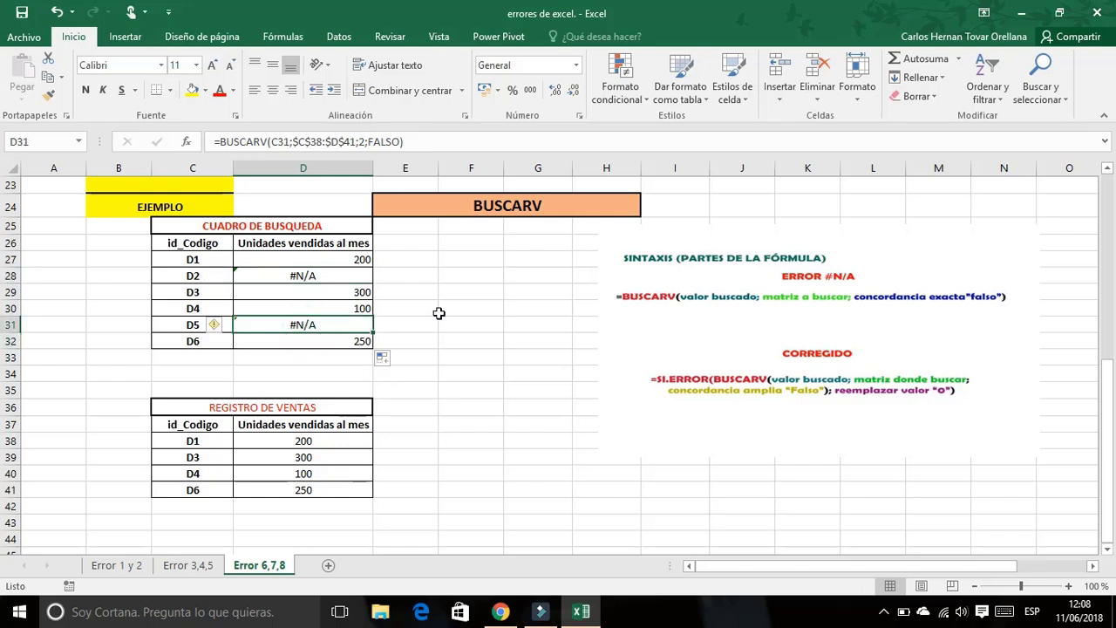
pyautogui.click(307, 277)
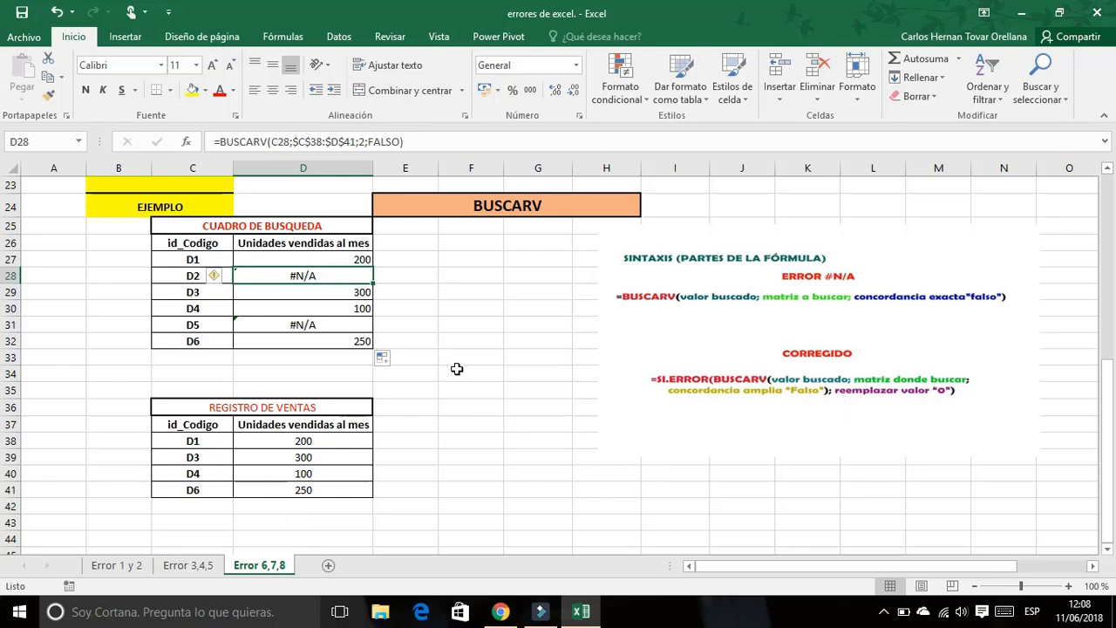
# - Start replacing the D27 formula with SI.ERROR around a BUSCARV that looks up C27 in the range C38:D41
pyautogui.click(320, 259)
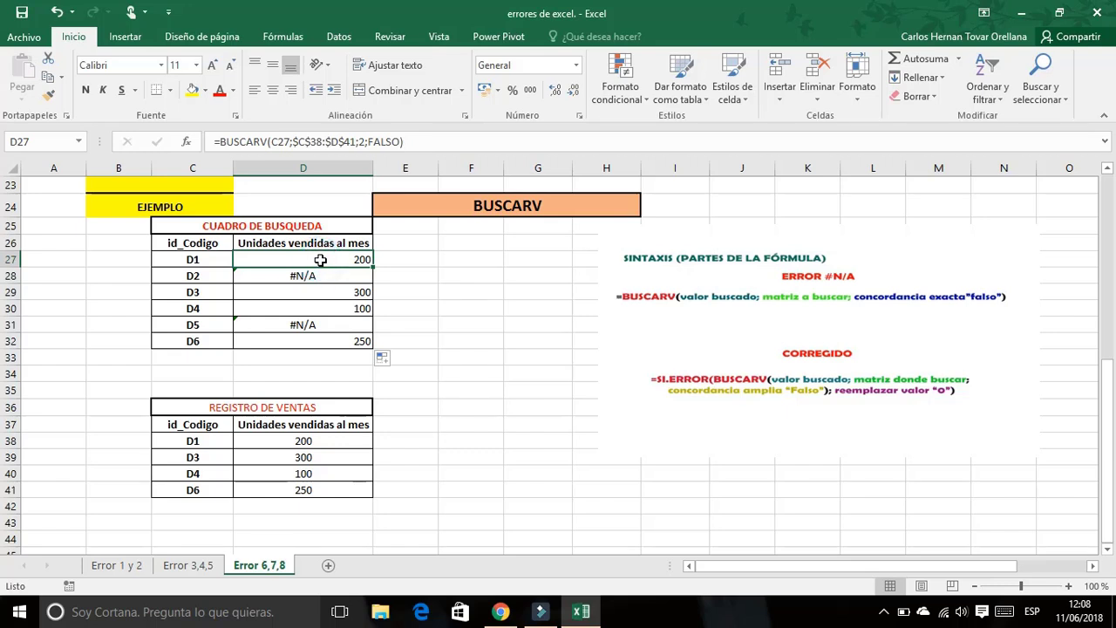
pyautogui.write('=')
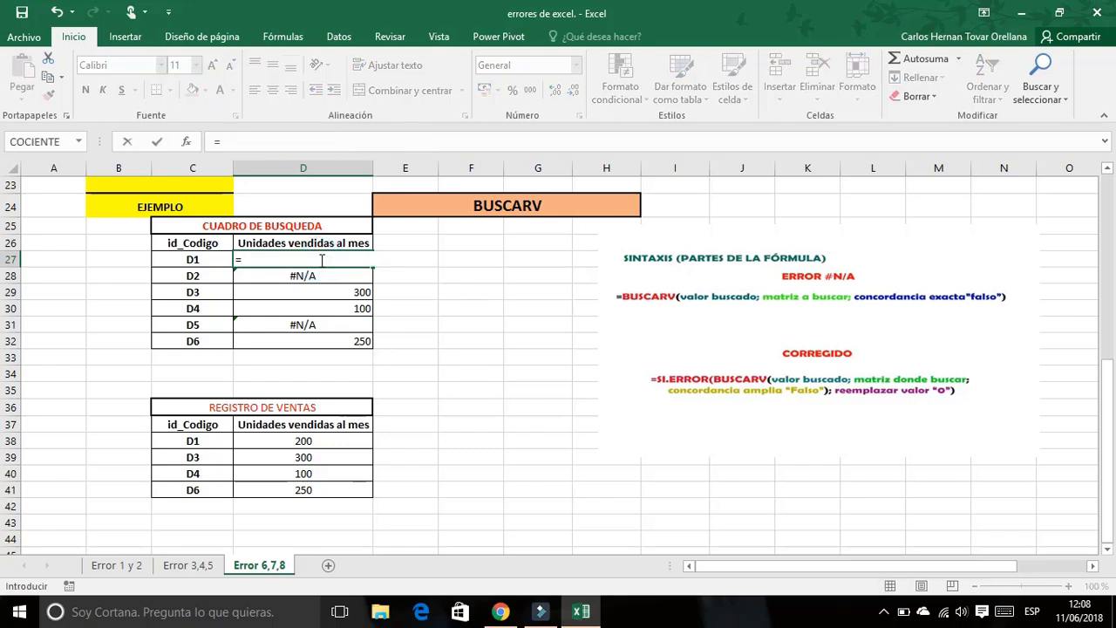
pyautogui.write('si.er')
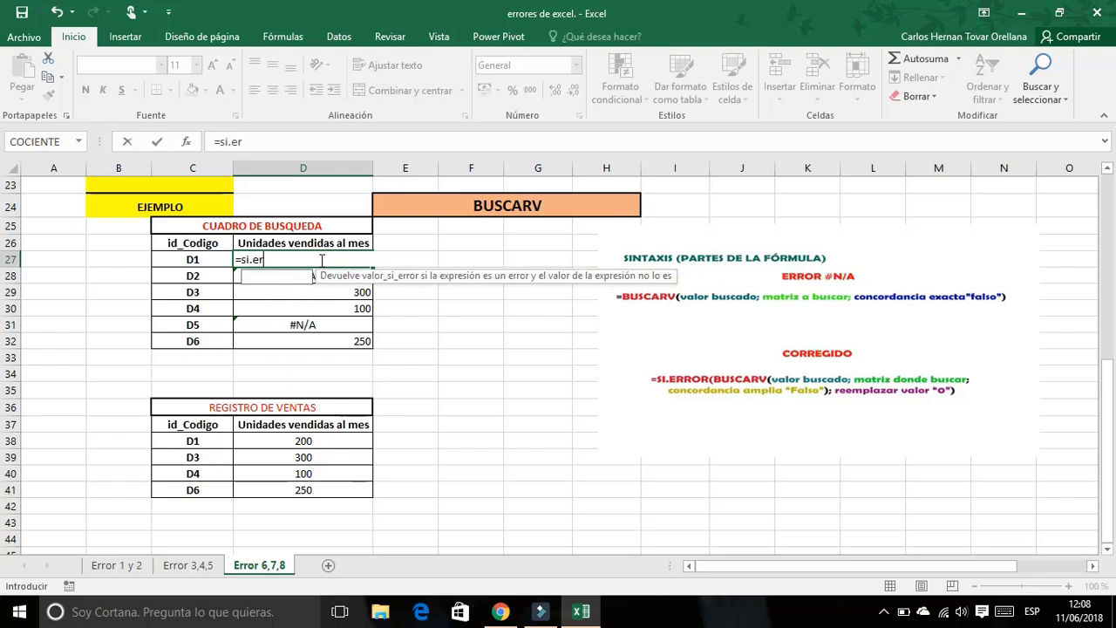
pyautogui.write('r')
pyautogui.doubleClick(295, 277)
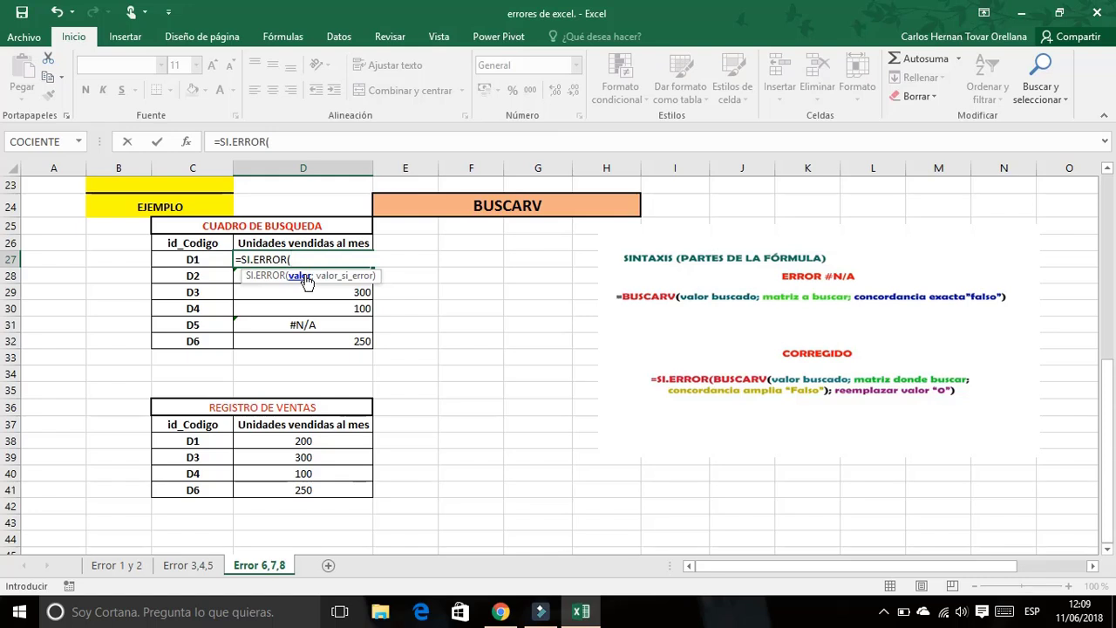
pyautogui.write('busc')
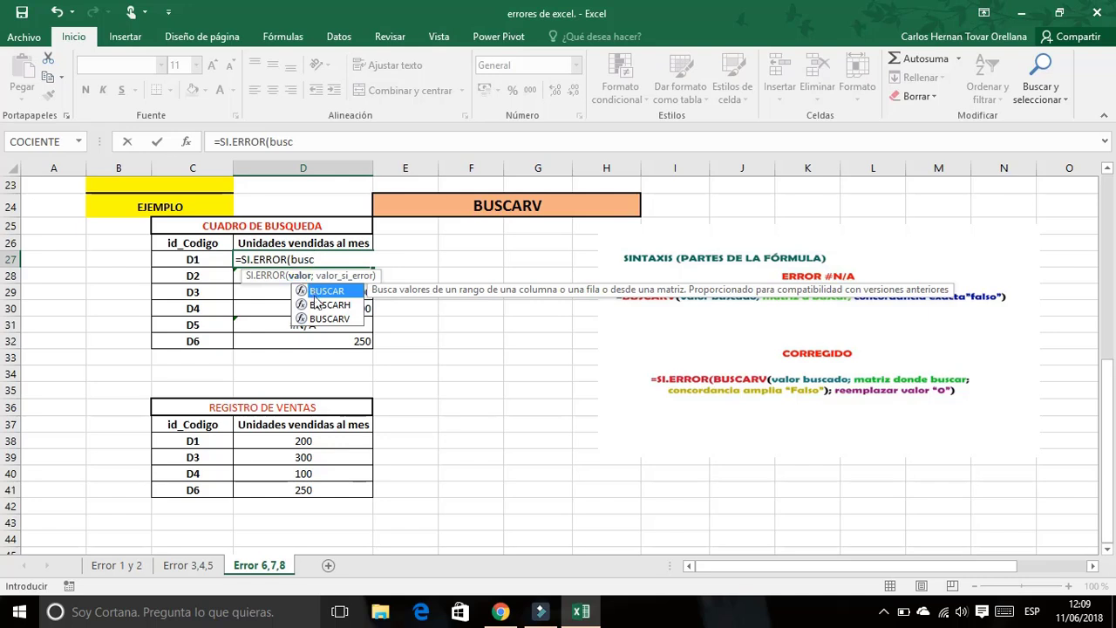
pyautogui.doubleClick(321, 318)
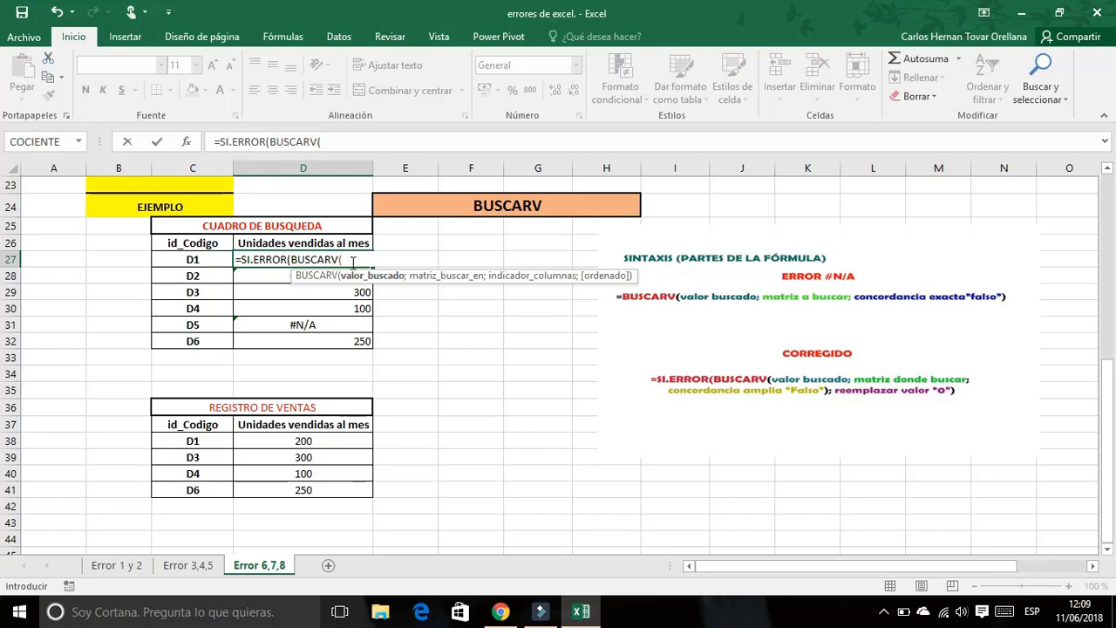
pyautogui.click(213, 261)
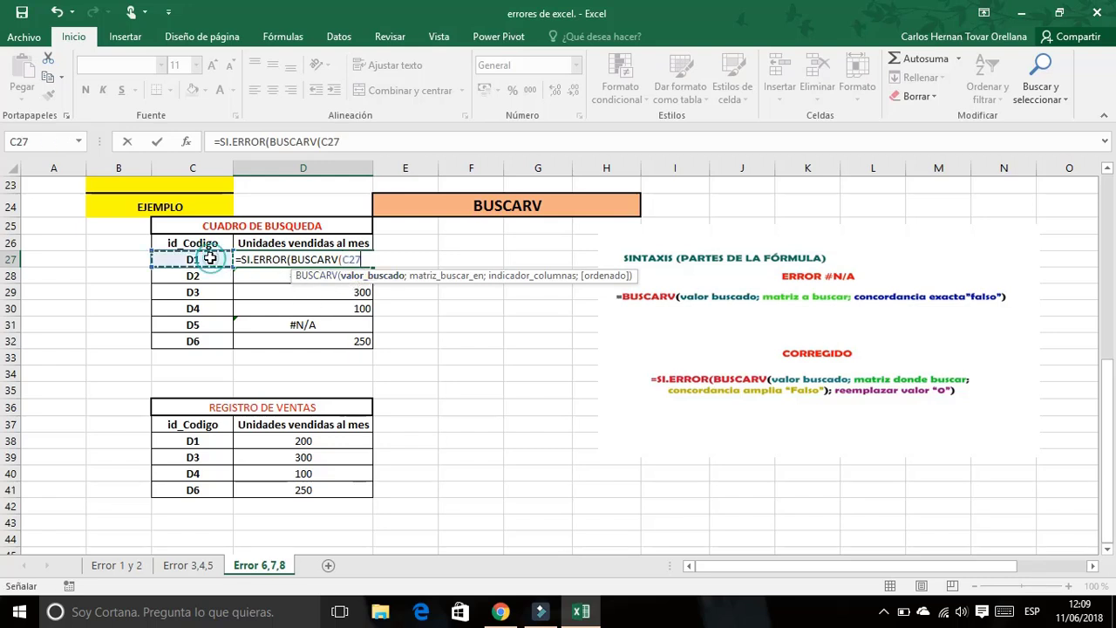
pyautogui.write(';')
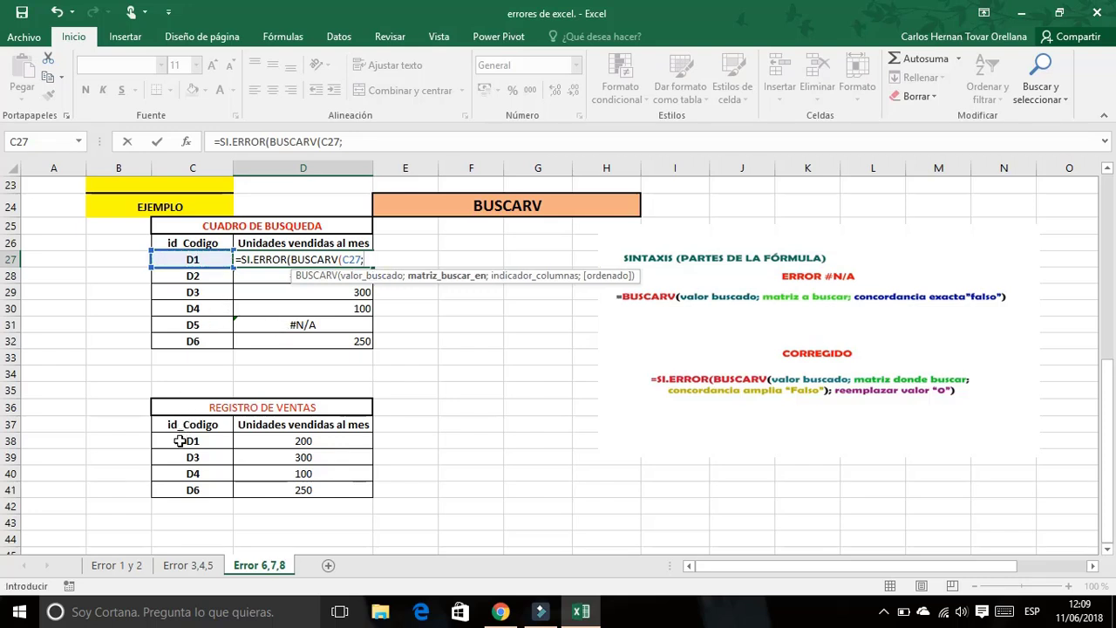
pyautogui.moveTo(179, 440); pyautogui.dragTo(312, 490)
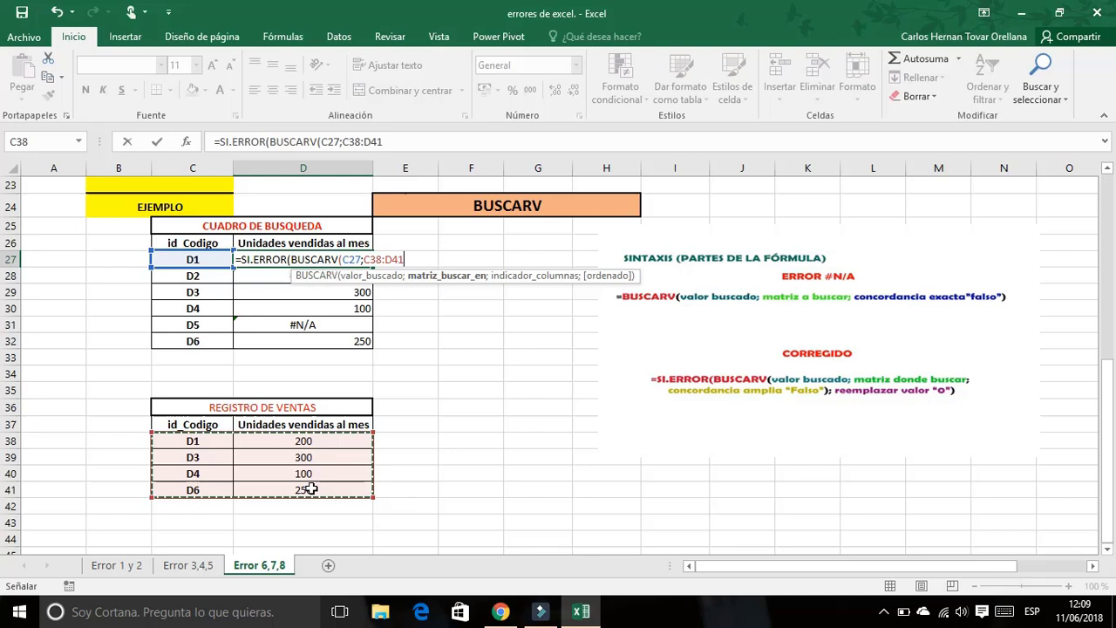
# - Fix the table range inside the SI.ERROR formula in D27 as $C$38:$D$41
pyautogui.click(365, 259)
pyautogui.write('$')
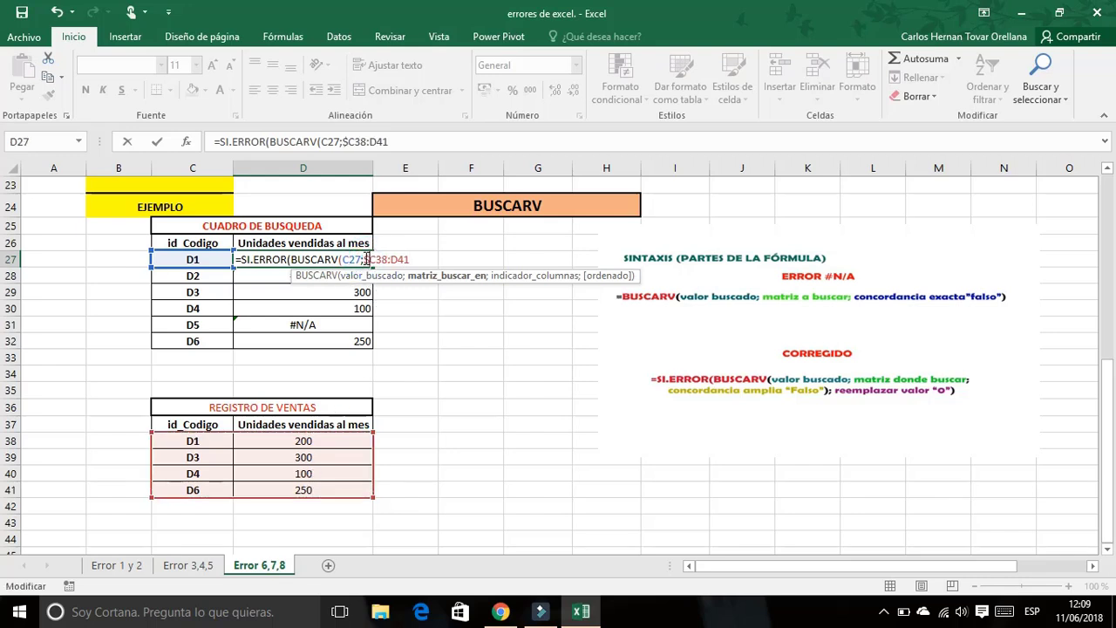
pyautogui.click(377, 259)
pyautogui.write('$')
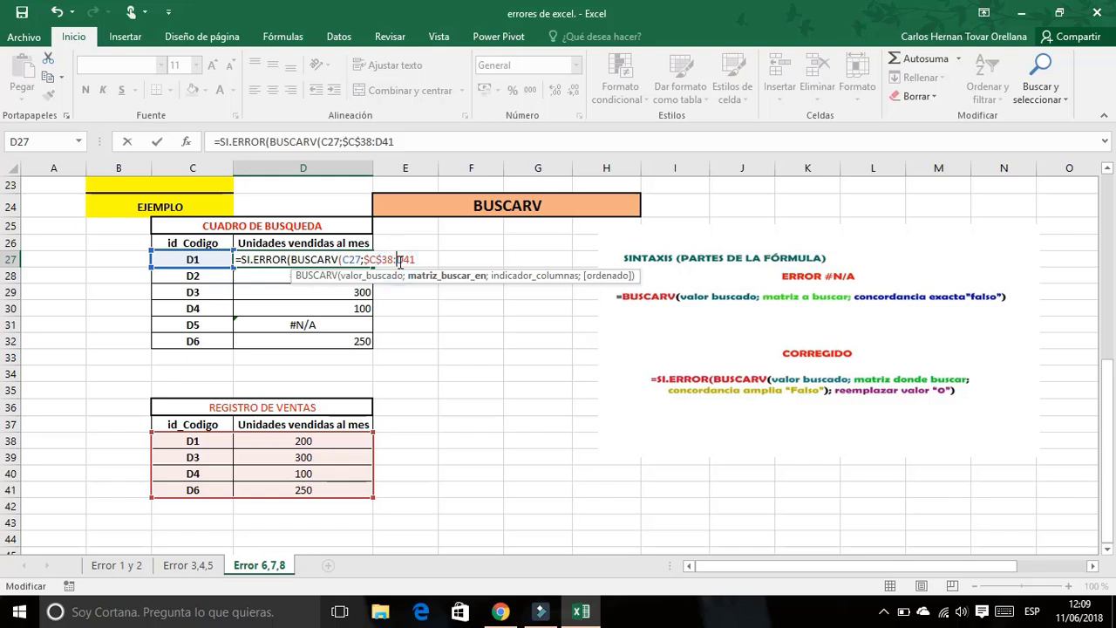
pyautogui.write('$')
pyautogui.click(408, 261)
pyautogui.write('$D$')
# - Finish the D27 SI.ERROR formula with column index 2, exact match FALSO and 0 as the value on error
pyautogui.click(428, 259)
pyautogui.write(';2;')
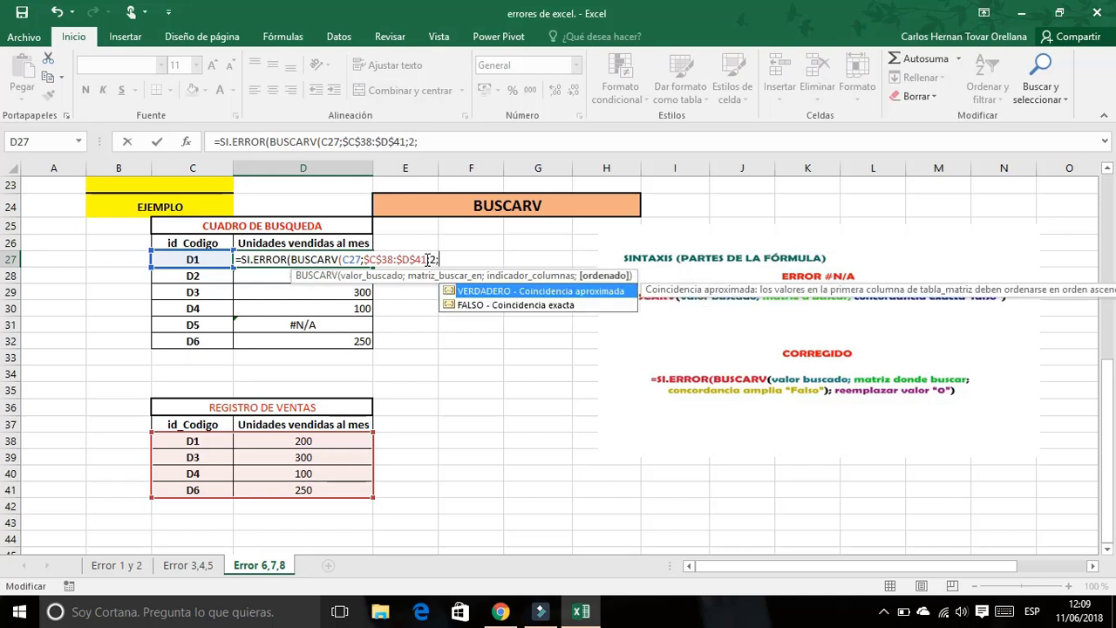
pyautogui.doubleClick(486, 307)
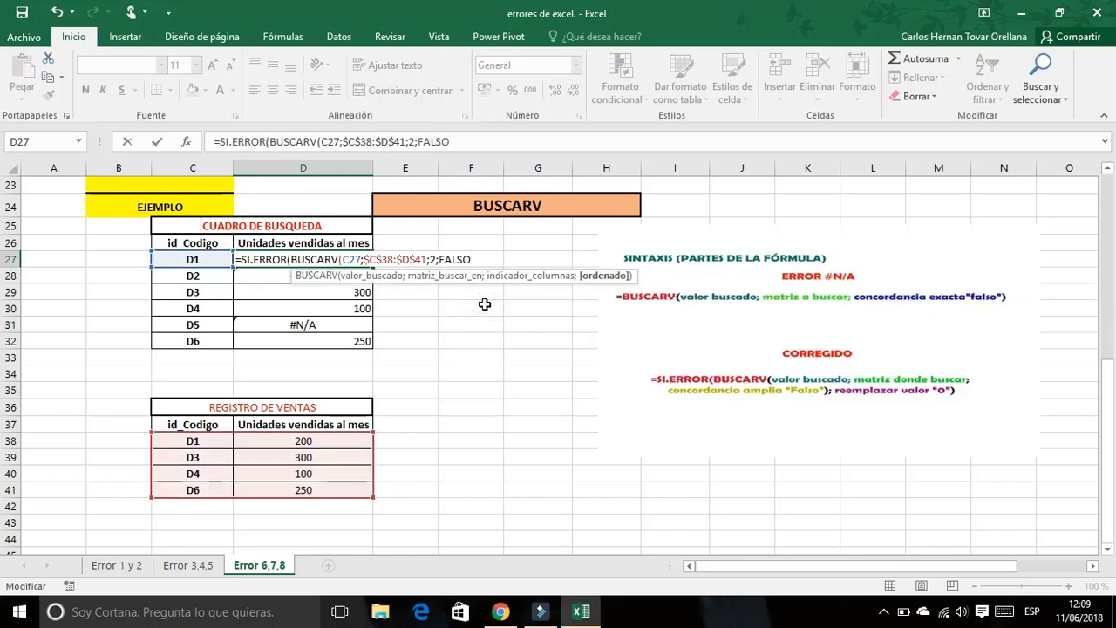
pyautogui.write(');0')
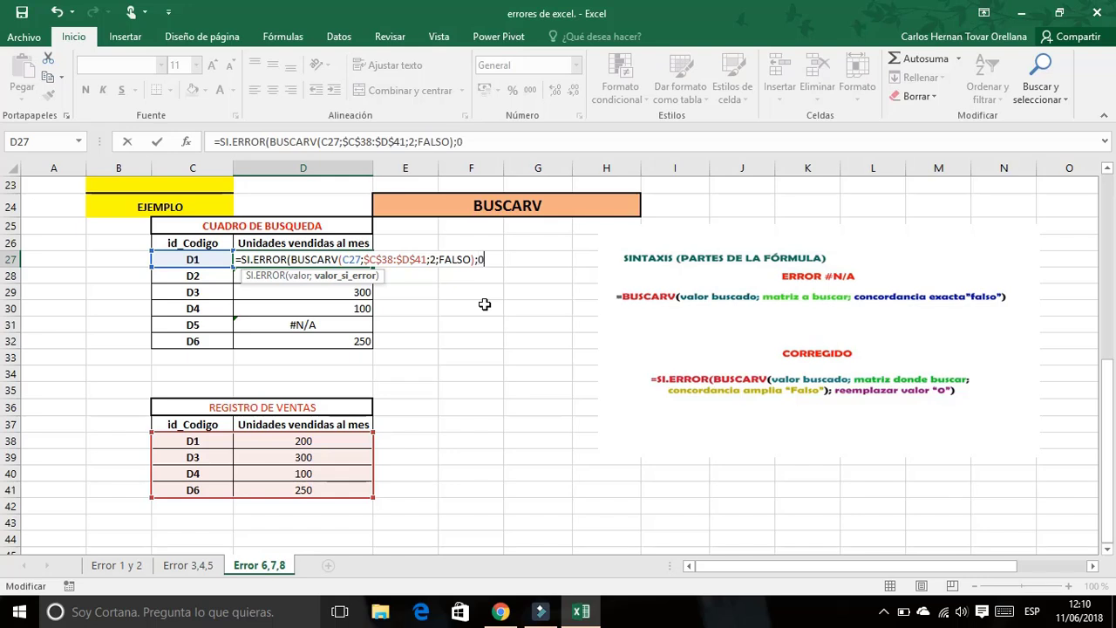
pyautogui.write(')')
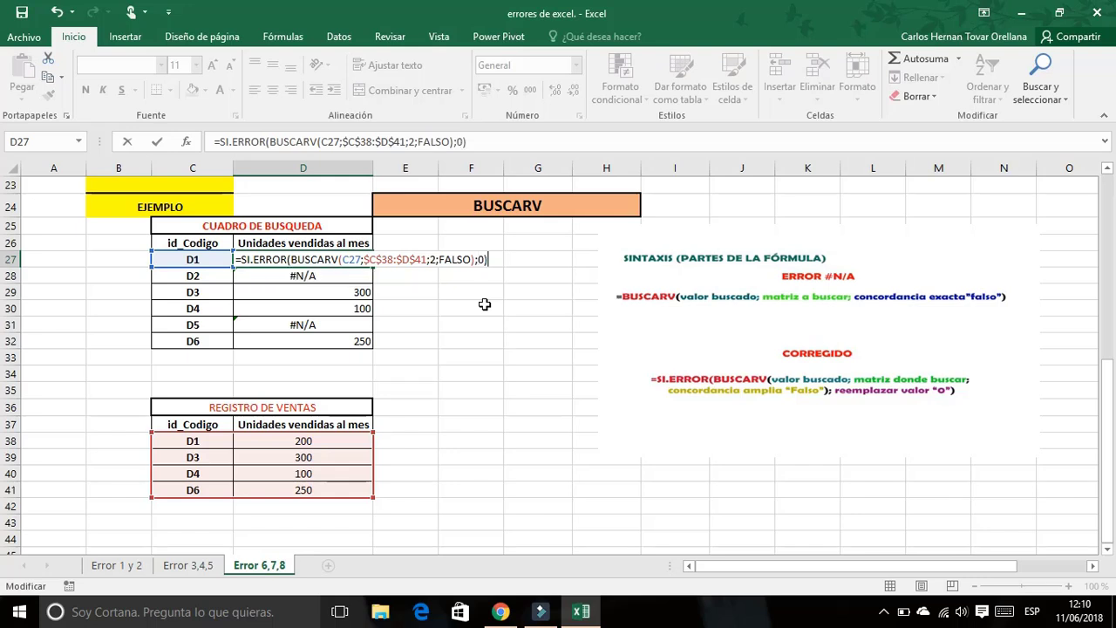
pyautogui.press('Return')
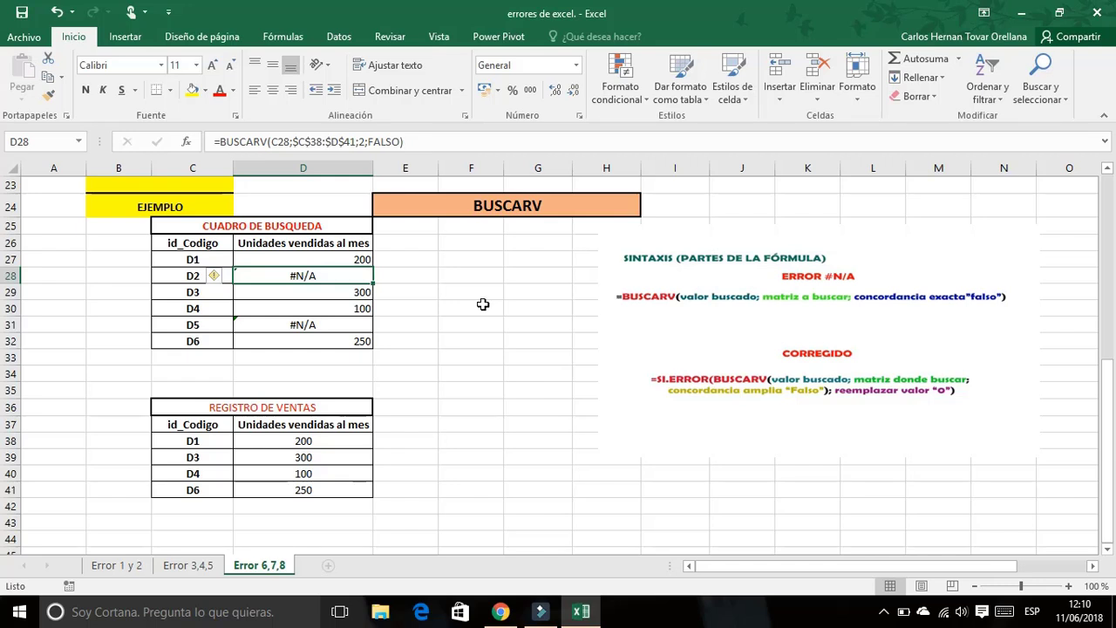
# - Copy the D27 SI.ERROR formula down to D32 and check the cells for codes D5 and D2
pyautogui.click(352, 257)
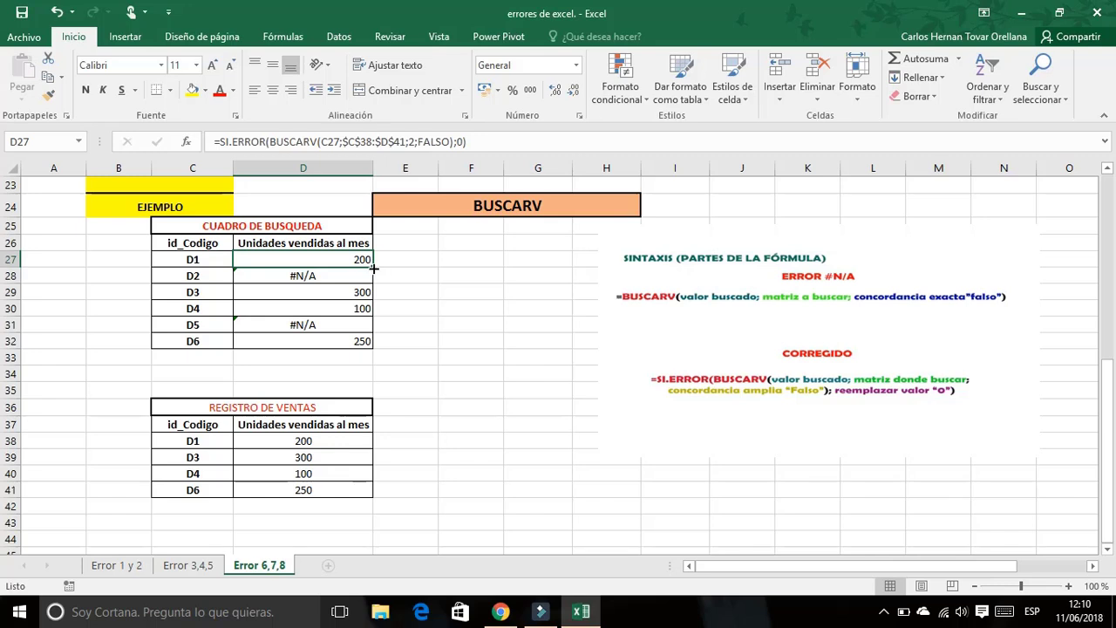
pyautogui.doubleClick(374, 266)
pyautogui.click(325, 325)
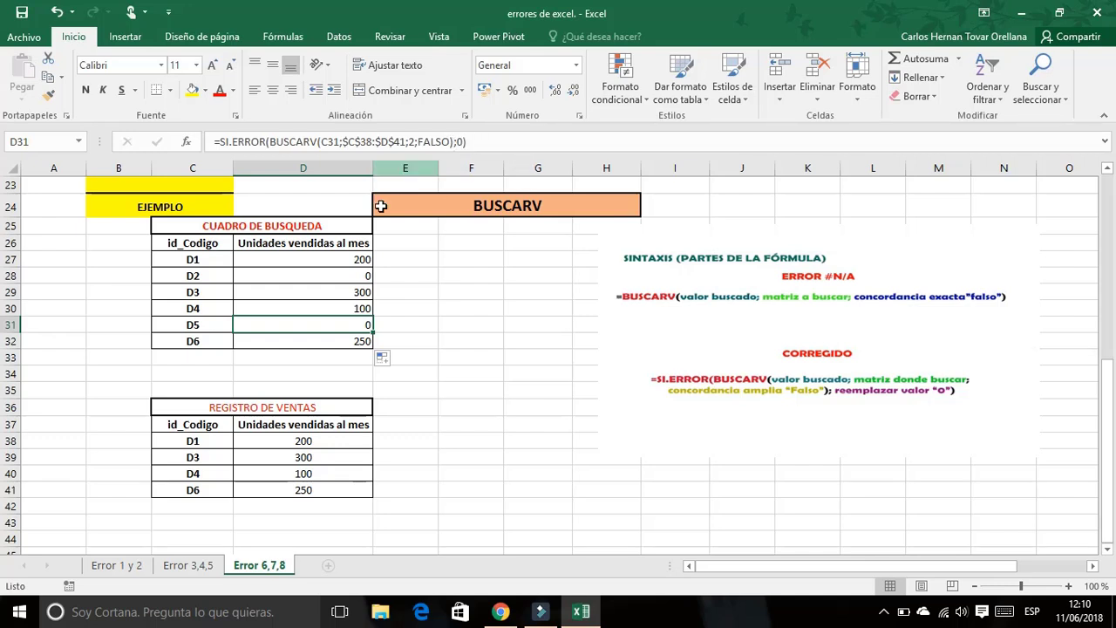
pyautogui.click(360, 276)
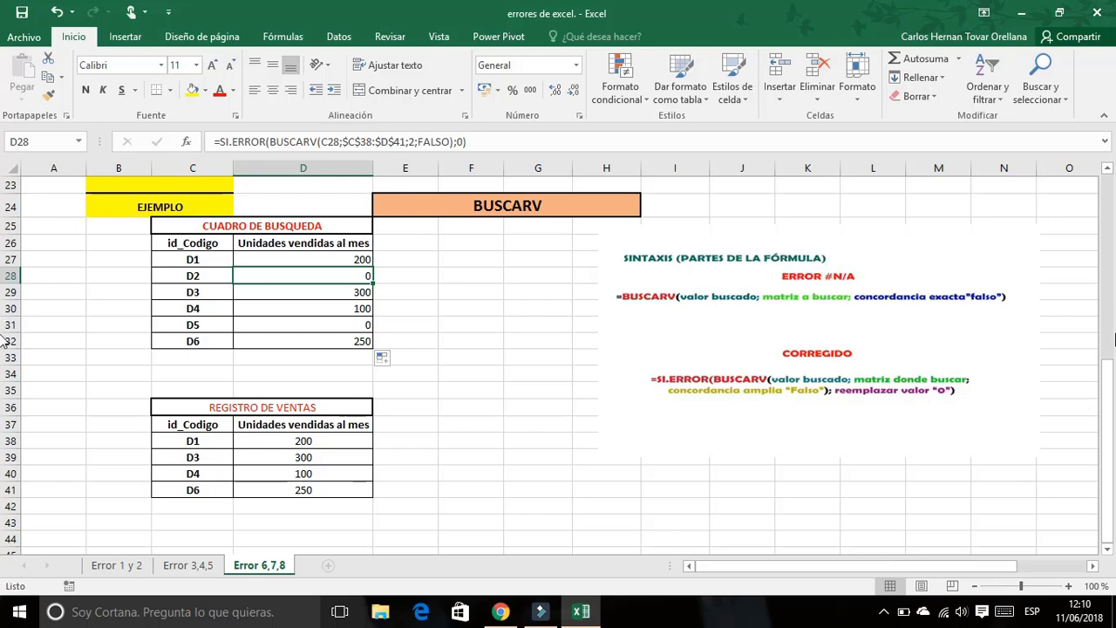
# - Review the #N/A example and the sheets Error 1 y 2 and Error 3,4,5, ending back on Error 6,7,8
pyautogui.moveTo(1109, 370)
pyautogui.mouseDown()
pyautogui.moveTo(1109, 321)
pyautogui.moveTo(1109, 351)
pyautogui.mouseUp()
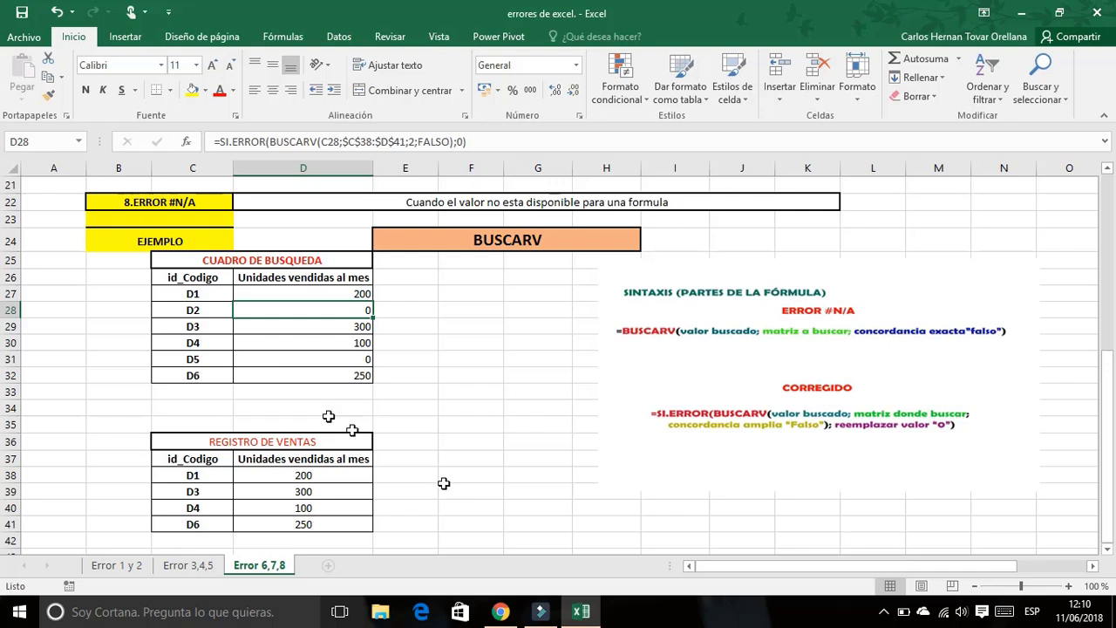
pyautogui.click(1109, 386)
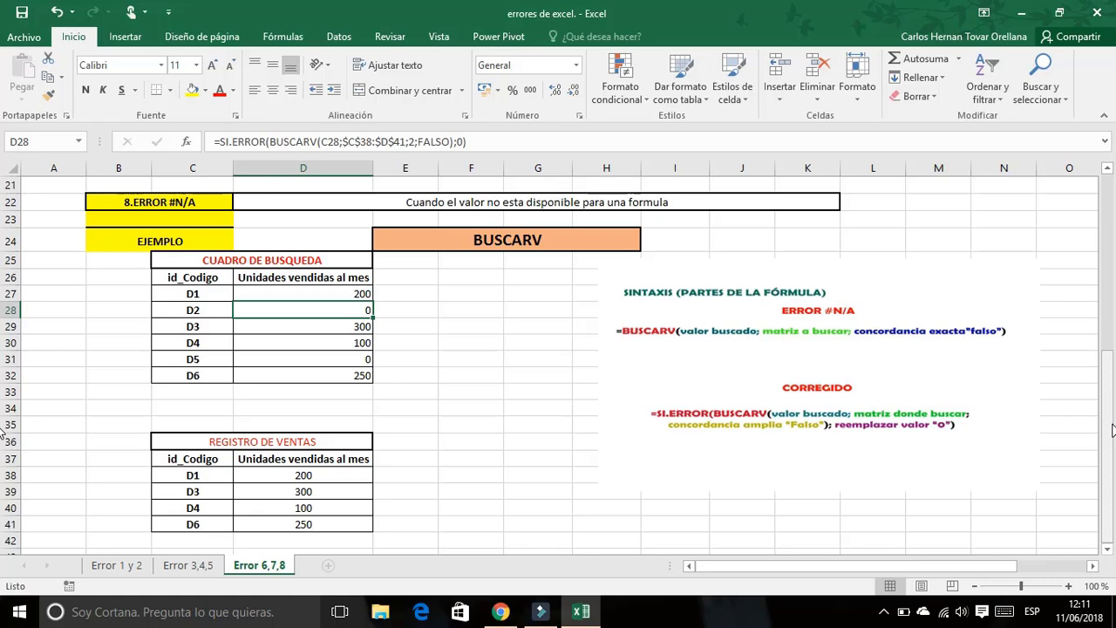
pyautogui.moveTo(1113, 429); pyautogui.dragTo(1112, 368)
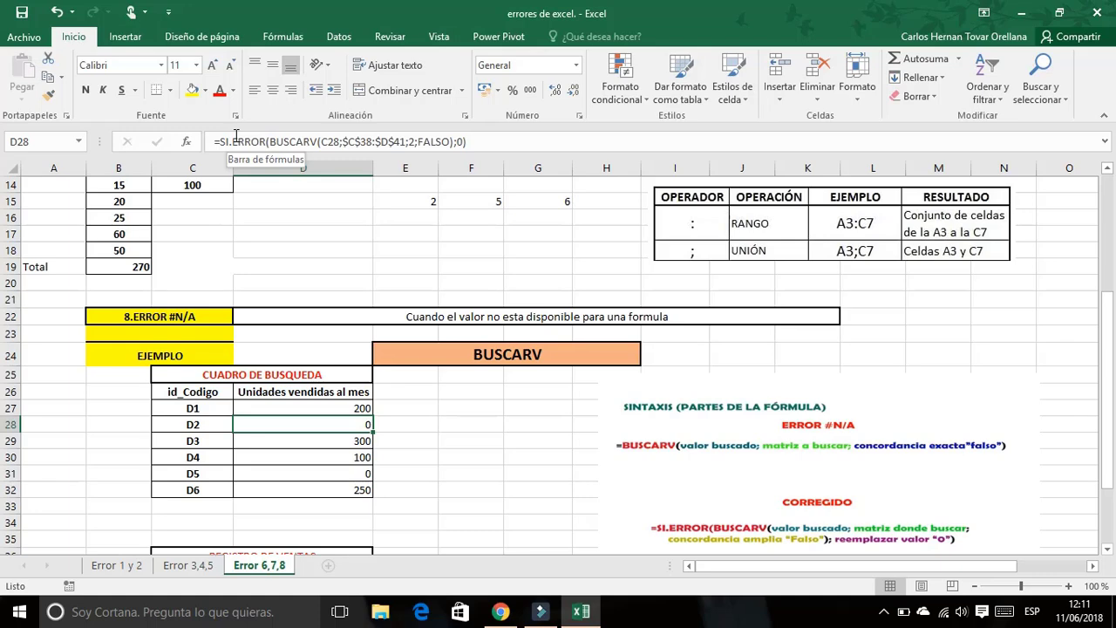
pyautogui.click(118, 565)
pyautogui.click(184, 566)
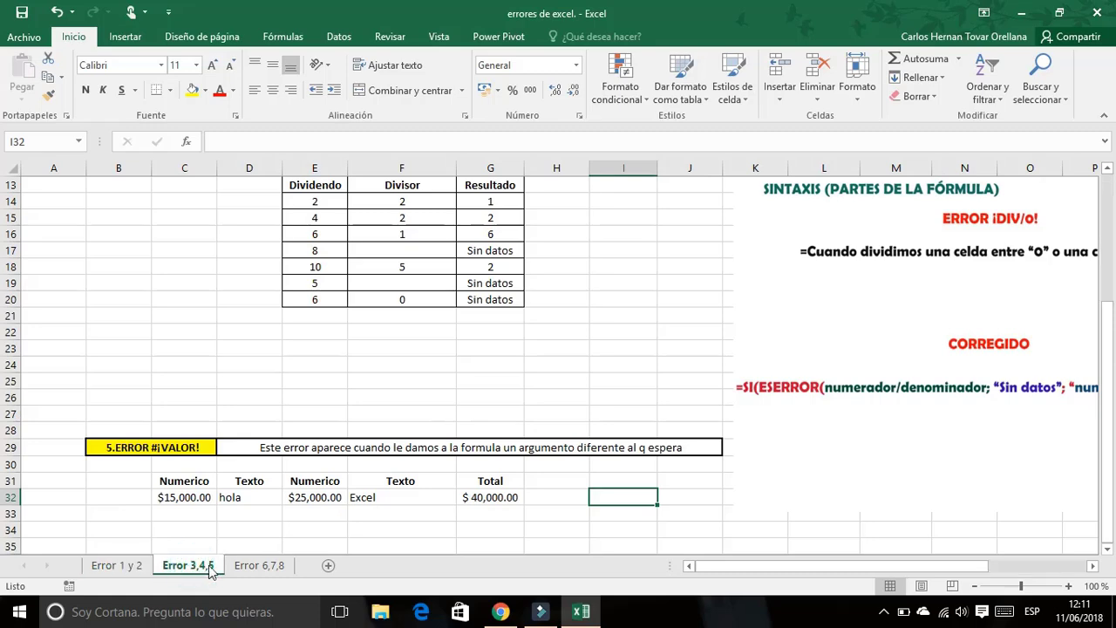
pyautogui.click(250, 566)
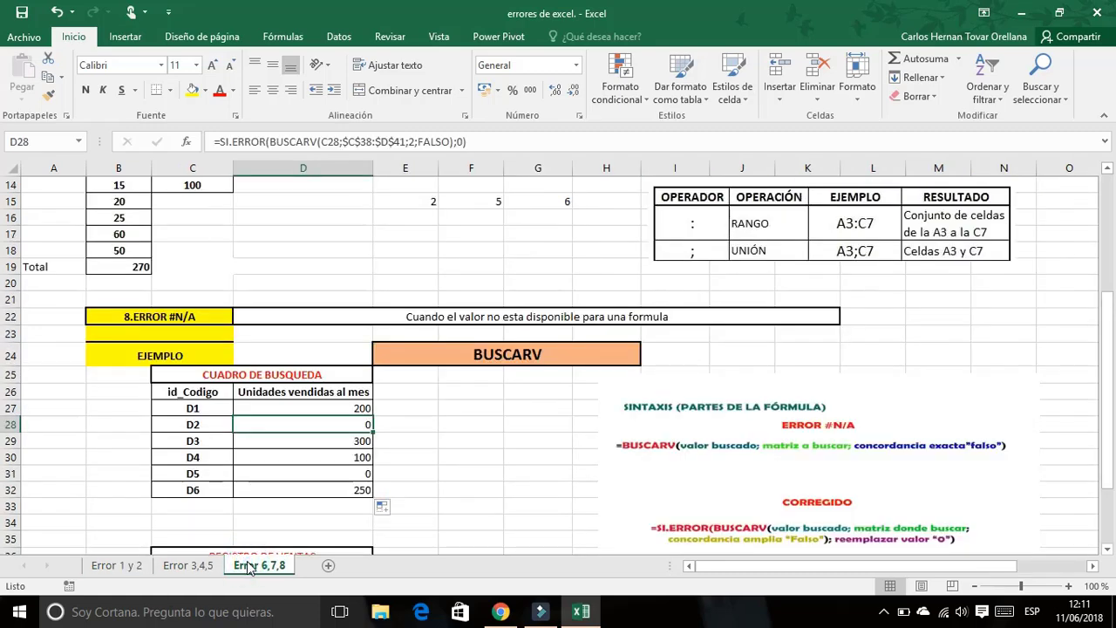